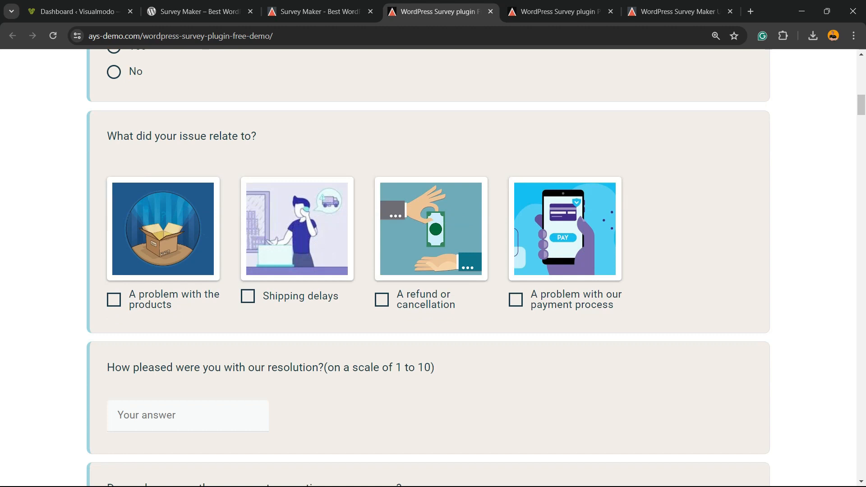
Browse the ays-demo.com sample surveys and Pro Features list, then return to the WordPress Dashboard tab
{"action": "scroll", "coordinate": [428, 265], "scroll_direction": "down", "scroll_amount": 8}
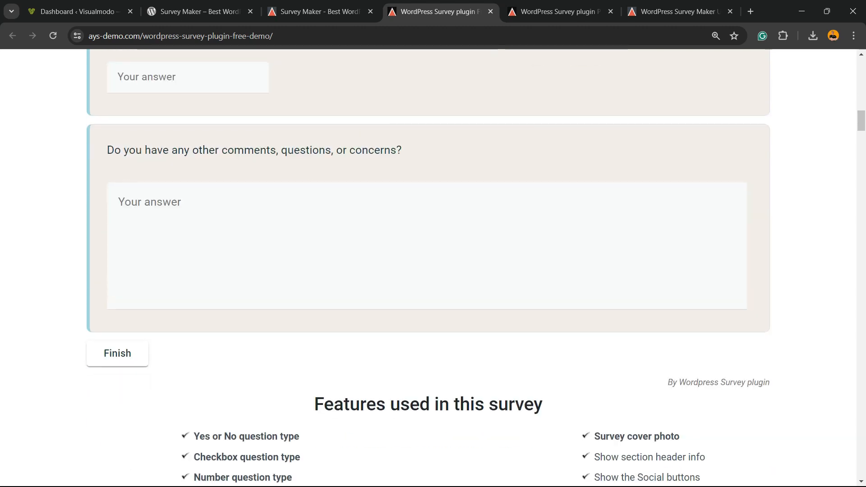
{"action": "scroll", "coordinate": [429, 262], "scroll_direction": "down", "scroll_amount": 18}
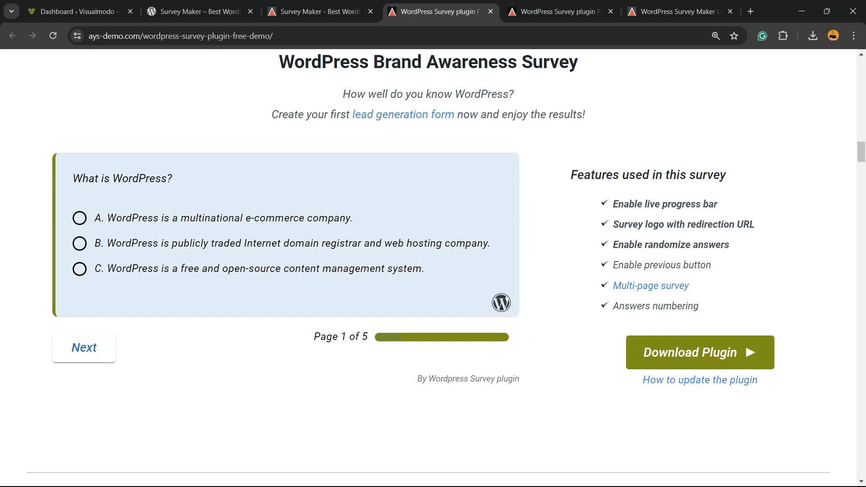
{"action": "scroll", "coordinate": [434, 266], "scroll_direction": "down", "scroll_amount": 8}
{"action": "scroll", "coordinate": [433, 266], "scroll_direction": "down", "scroll_amount": 3}
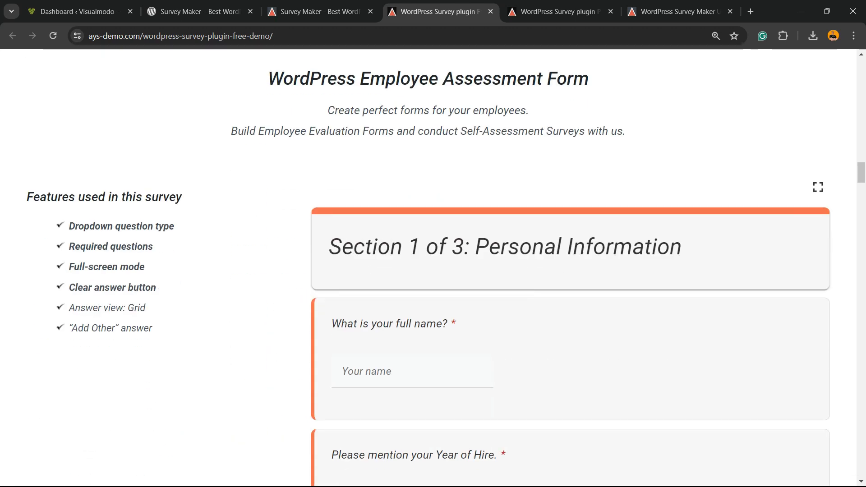
{"action": "scroll", "coordinate": [434, 266], "scroll_direction": "down", "scroll_amount": 3}
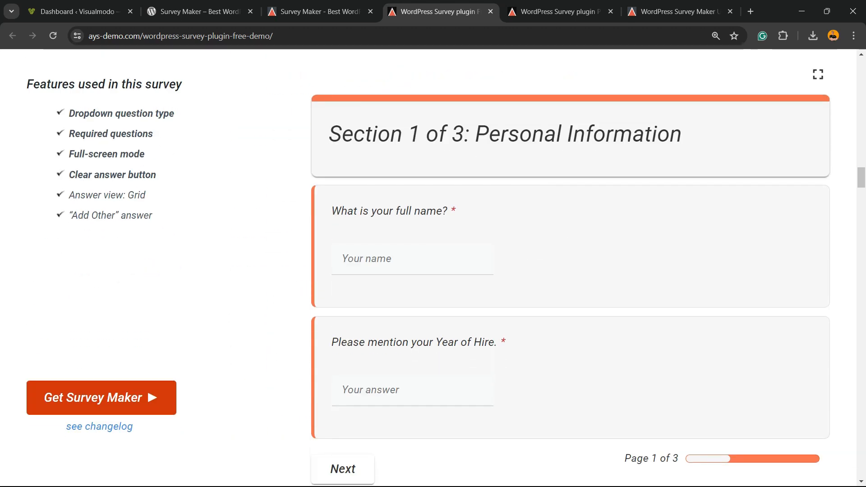
{"action": "scroll", "coordinate": [433, 267], "scroll_direction": "down", "scroll_amount": 9}
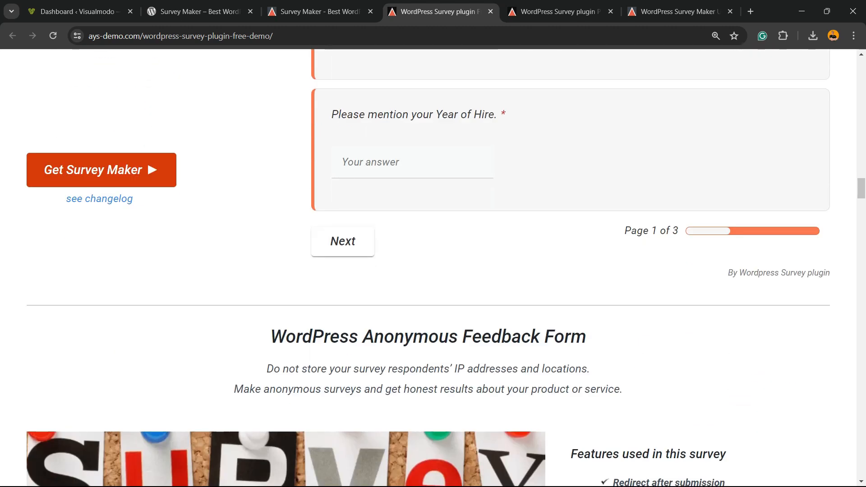
{"action": "scroll", "coordinate": [434, 266], "scroll_direction": "down", "scroll_amount": 12}
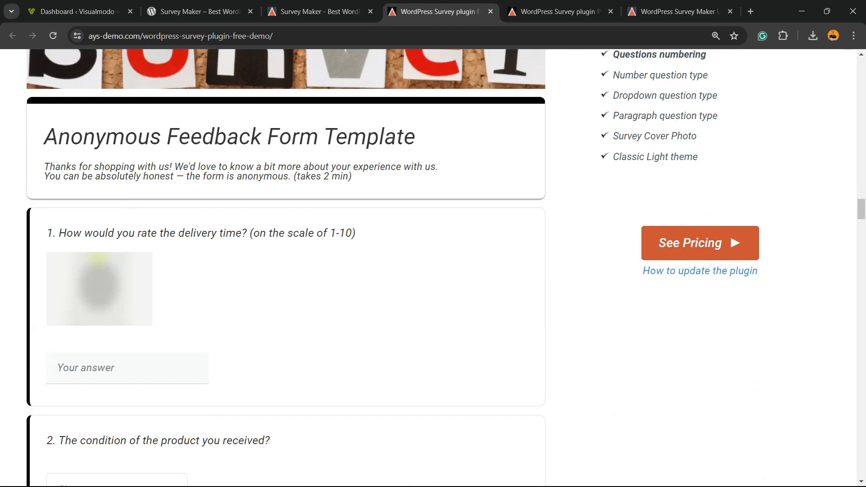
{"action": "scroll", "coordinate": [433, 267], "scroll_direction": "down", "scroll_amount": 11}
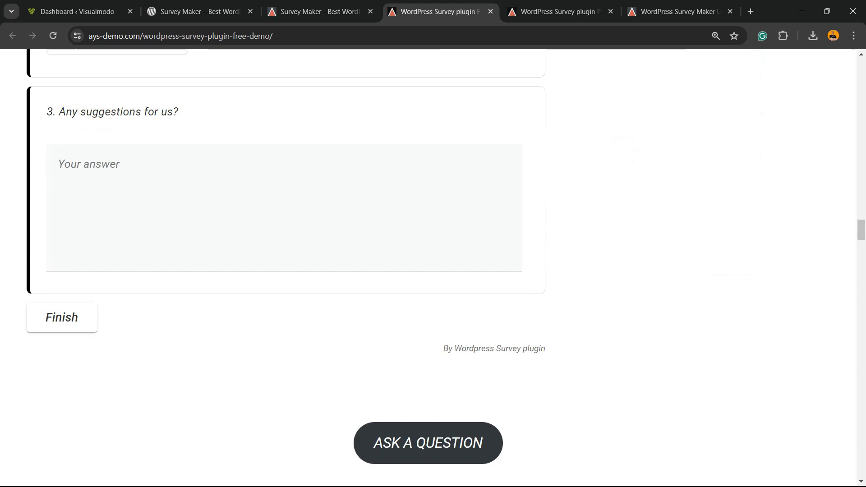
{"action": "scroll", "coordinate": [315, 278], "scroll_direction": "down", "scroll_amount": 6}
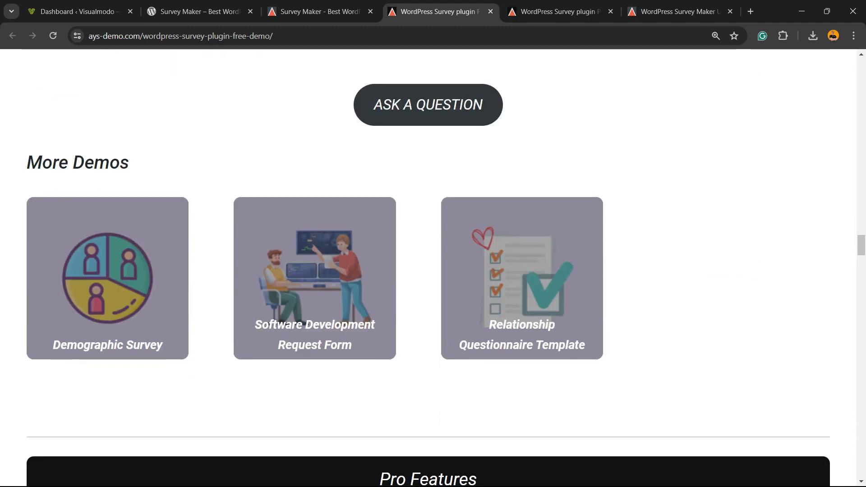
{"action": "scroll", "coordinate": [315, 181], "scroll_direction": "down", "scroll_amount": 6}
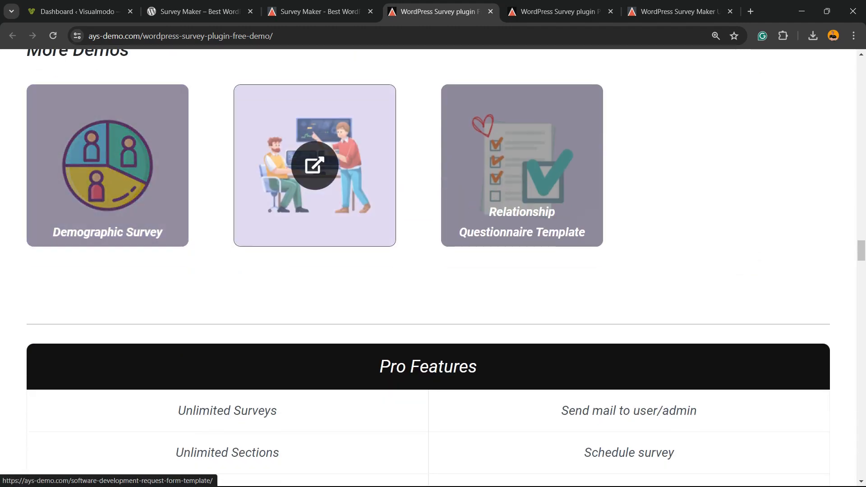
{"action": "scroll", "coordinate": [315, 180], "scroll_direction": "down", "scroll_amount": 20}
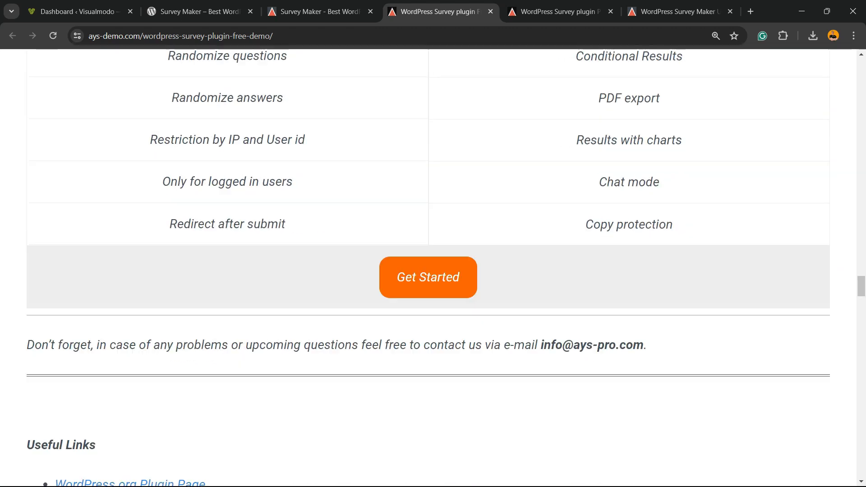
{"action": "scroll", "coordinate": [315, 181], "scroll_direction": "down", "scroll_amount": 17}
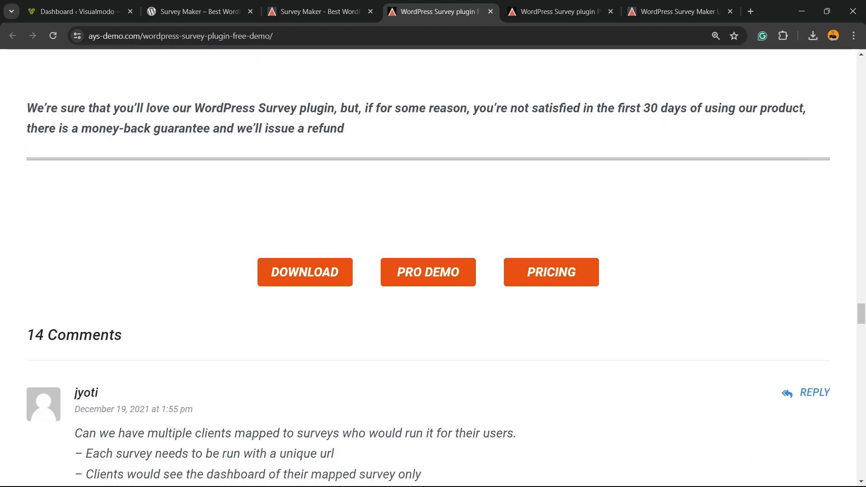
{"action": "scroll", "coordinate": [315, 180], "scroll_direction": "down", "scroll_amount": 3}
{"action": "scroll", "coordinate": [315, 180], "scroll_direction": "up", "scroll_amount": 20}
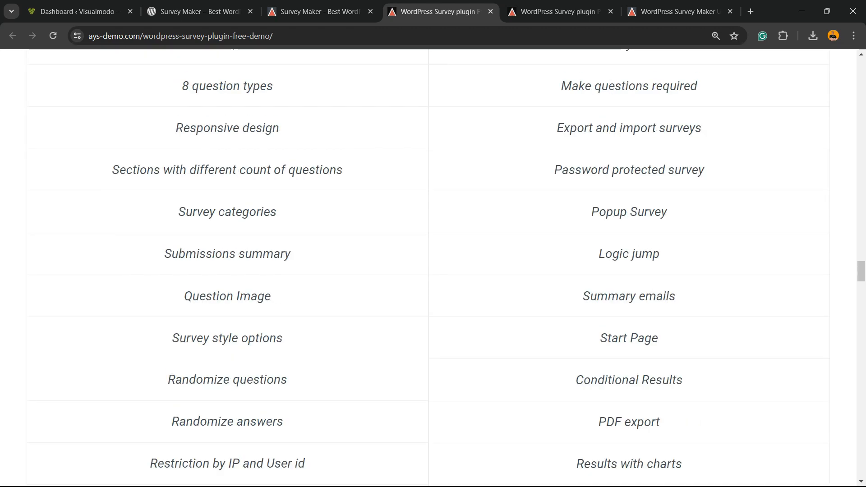
{"action": "left_click", "coordinate": [77, 12]}
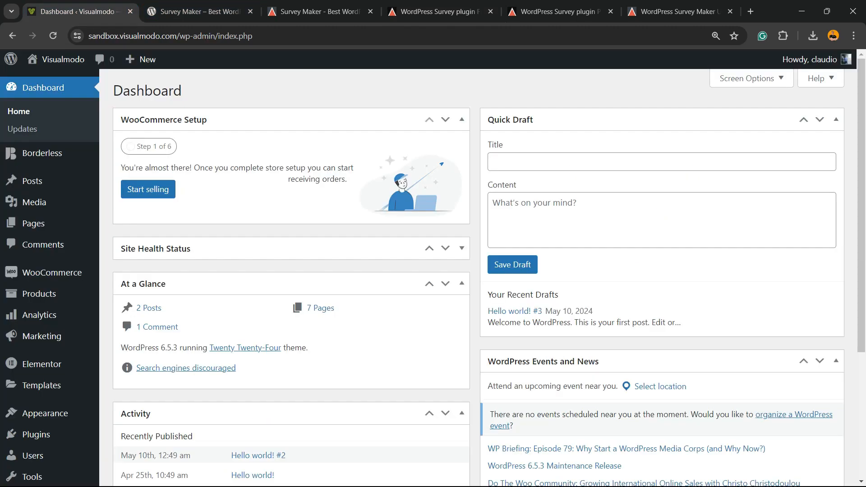
Search the plugin directory for Survey Maker under Plugins > Add New Plugin
{"action": "scroll", "coordinate": [32, 180], "scroll_direction": "down", "scroll_amount": 3}
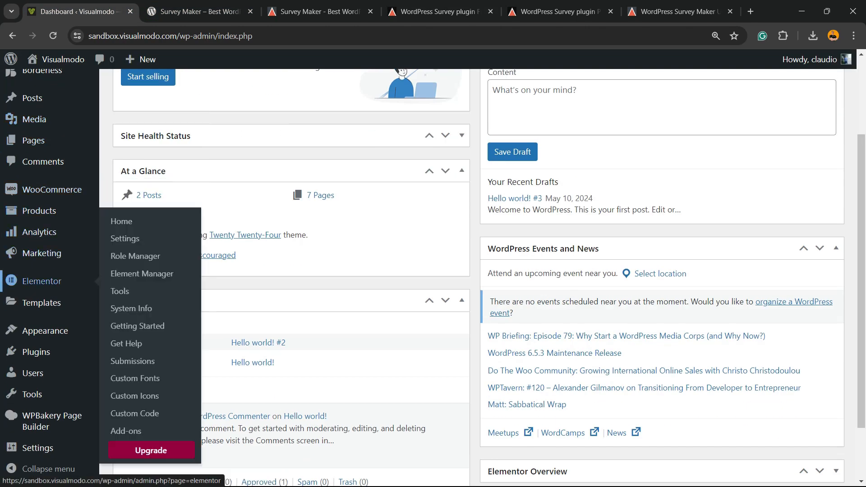
{"action": "mouse_move", "coordinate": [37, 352]}
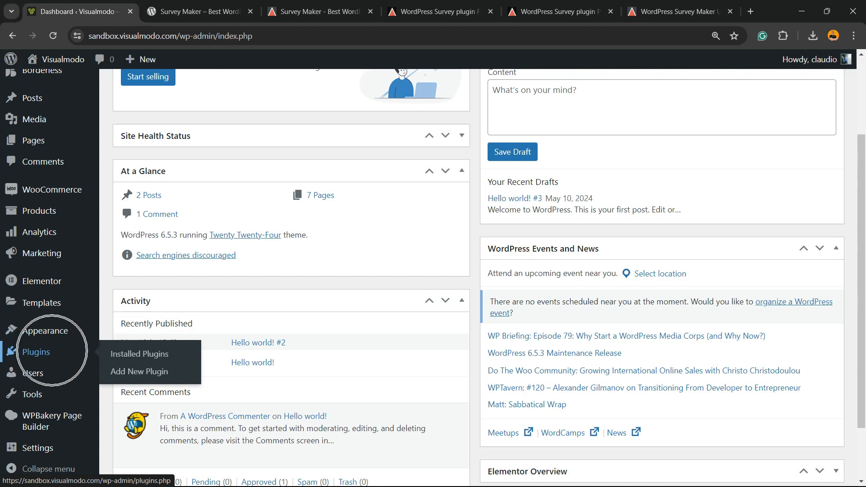
{"action": "left_click", "coordinate": [140, 372]}
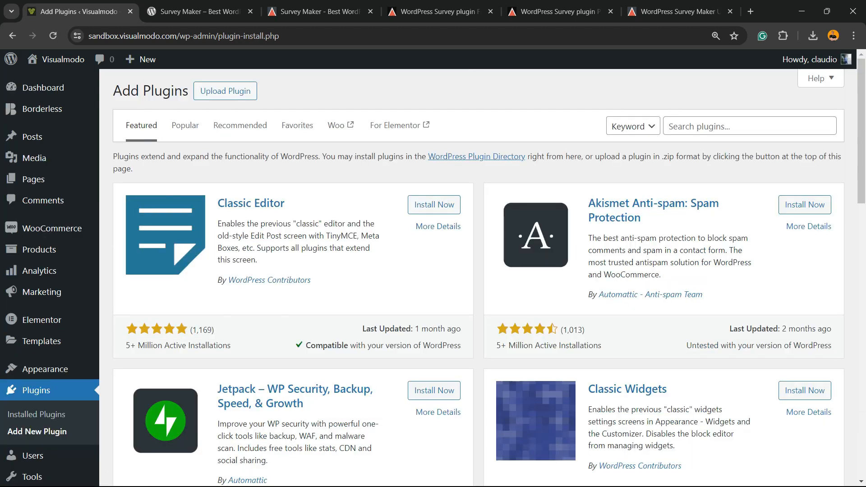
{"action": "left_click", "coordinate": [685, 129]}
{"action": "left_click", "coordinate": [686, 127]}
{"action": "type", "text": "Survey Maker – Best WordPress Survey Plugin"}
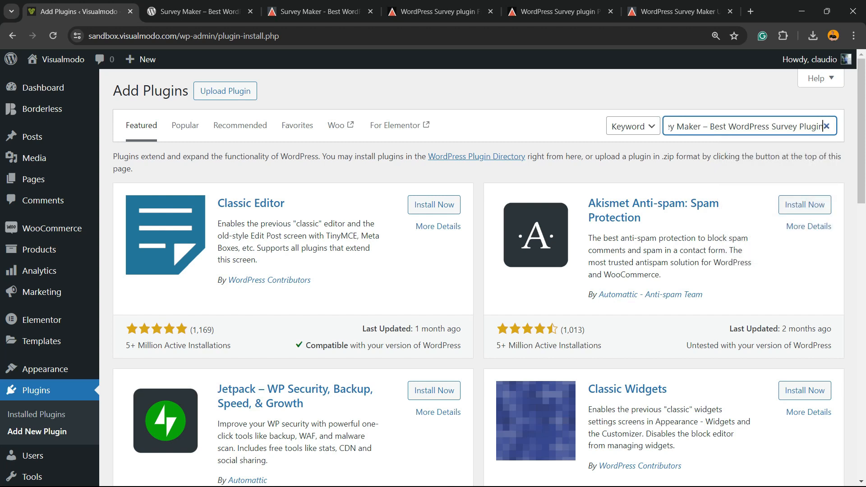
{"action": "left_click_drag", "start_coordinate": [689, 127], "coordinate": [825, 126]}
{"action": "left_click", "coordinate": [681, 127]}
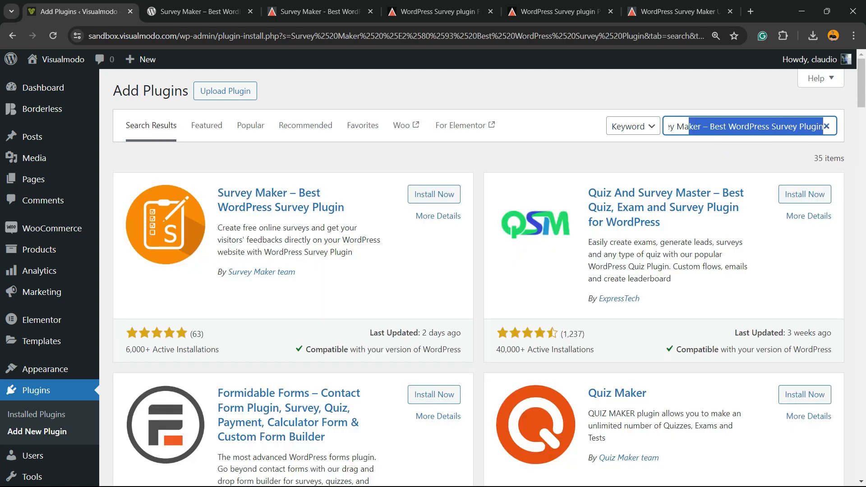
Review the Survey Maker listing's author, description and last-updated date
{"action": "left_click_drag", "start_coordinate": [296, 271], "coordinate": [227, 271]}
{"action": "left_click_drag", "start_coordinate": [295, 271], "coordinate": [228, 271]}
{"action": "double_click", "coordinate": [296, 228]}
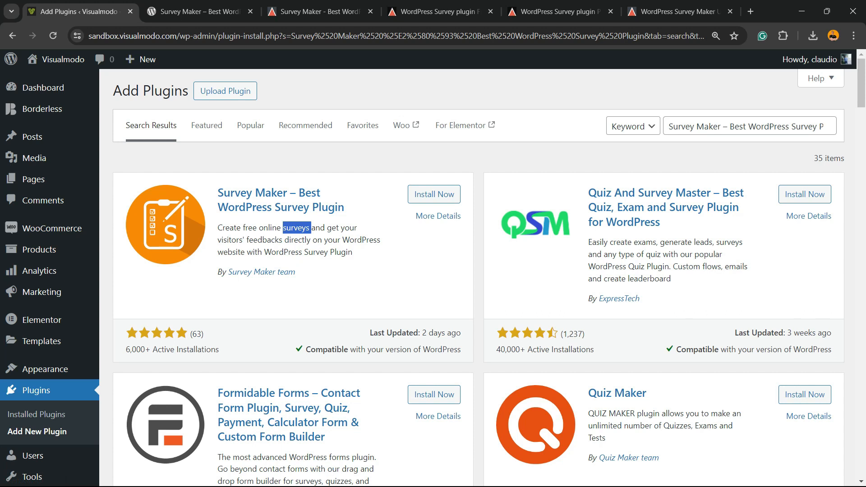
{"action": "left_click", "coordinate": [297, 228]}
{"action": "left_click_drag", "start_coordinate": [423, 333], "coordinate": [461, 332]}
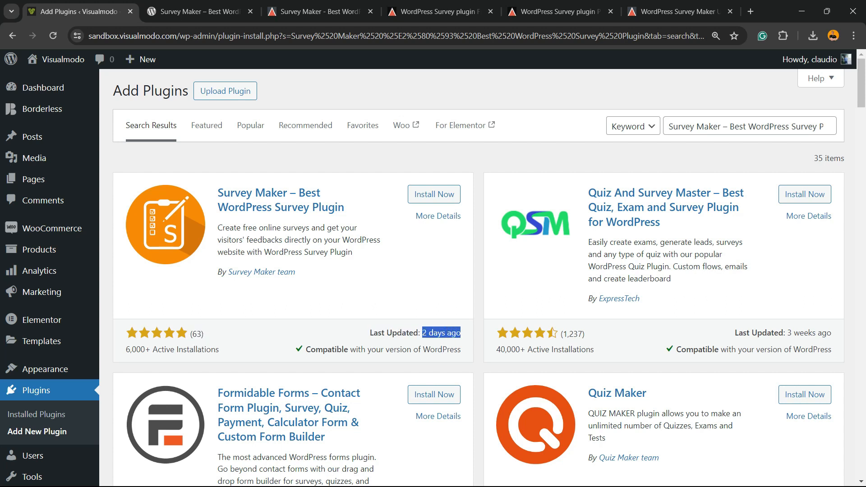
Install and activate Survey Maker, then go to the installed plugins list
{"action": "left_click", "coordinate": [434, 194]}
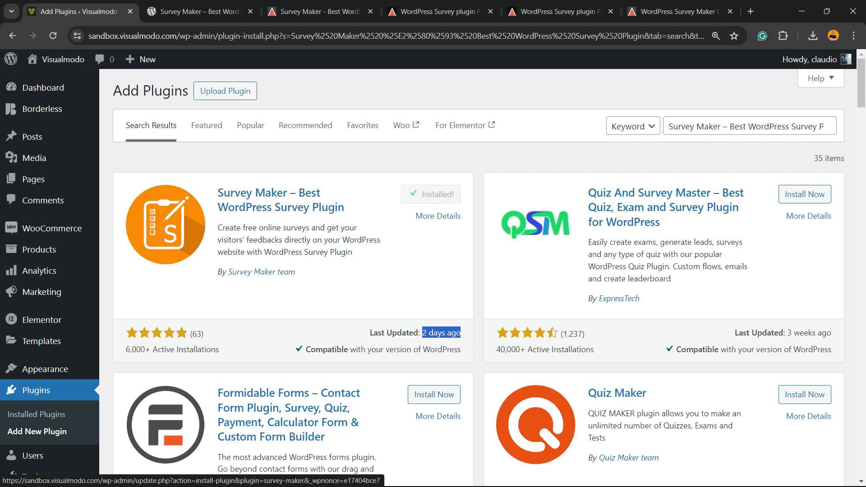
{"action": "left_click", "coordinate": [434, 194]}
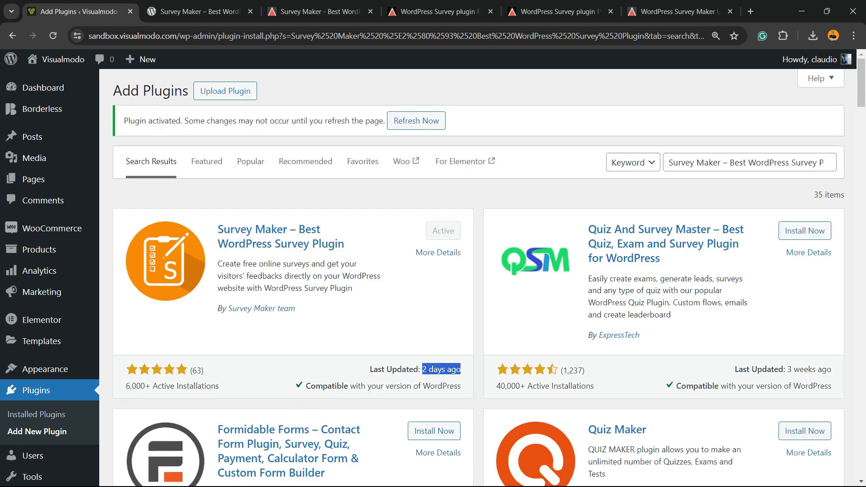
{"action": "left_click", "coordinate": [442, 231]}
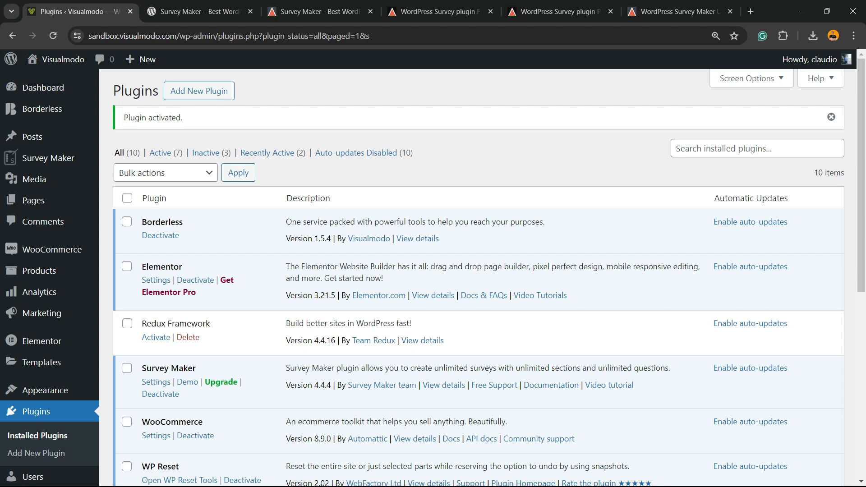
Go to Survey Maker > Surveys from the admin sidebar to see the Customer Satisfaction Survey Template
{"action": "mouse_move", "coordinate": [54, 158]}
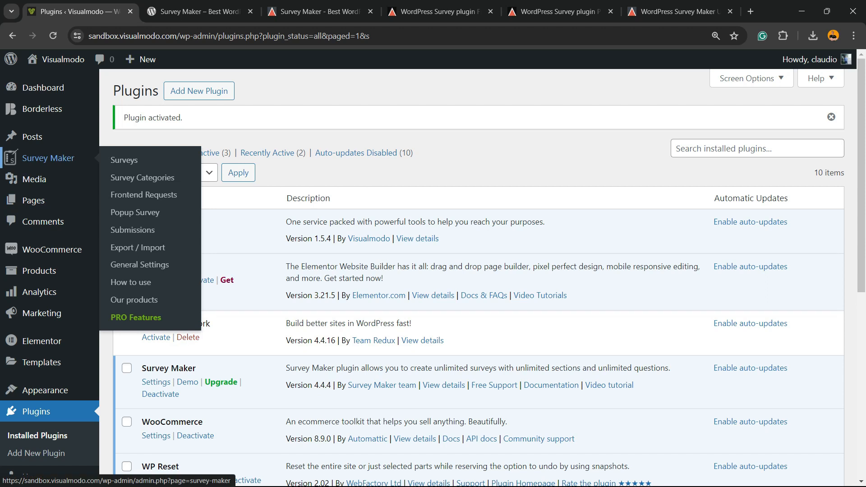
{"action": "left_click", "coordinate": [54, 158]}
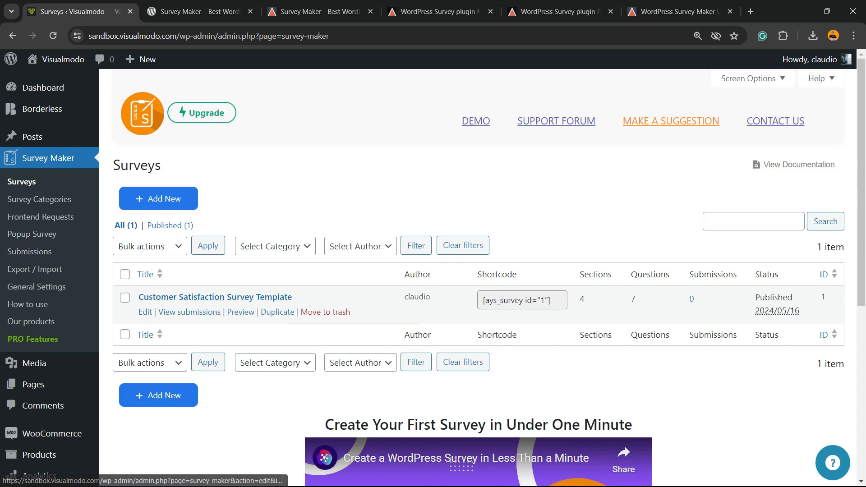
Copy the survey shortcode [ays_survey id="1"] from the Surveys list
{"action": "left_click", "coordinate": [522, 301]}
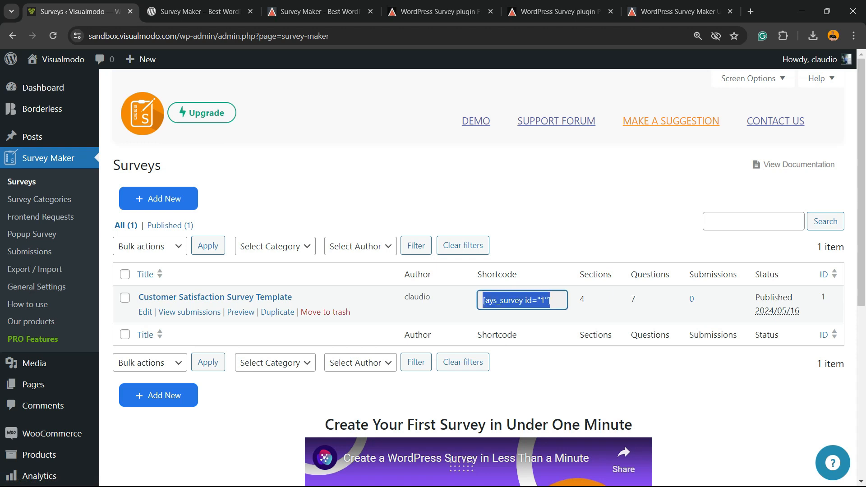
{"action": "left_click", "coordinate": [523, 301]}
{"action": "key", "text": "ctrl"}
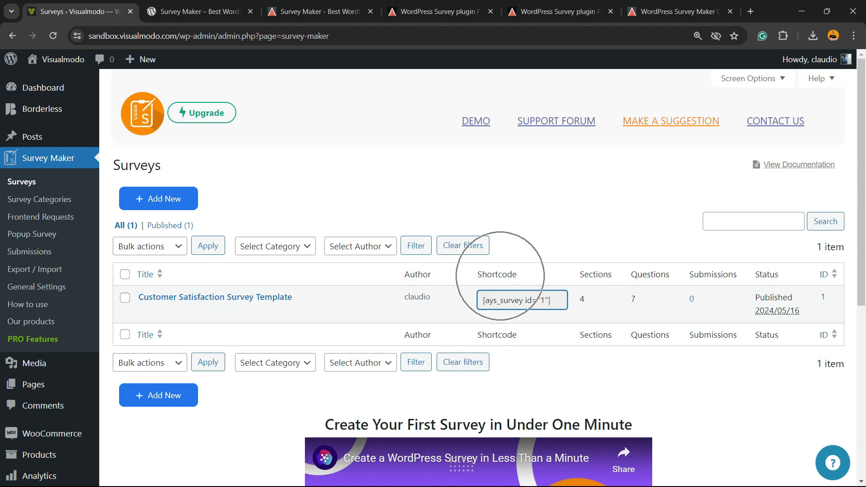
{"action": "left_click", "coordinate": [519, 300]}
{"action": "key", "text": "ctrl+c"}
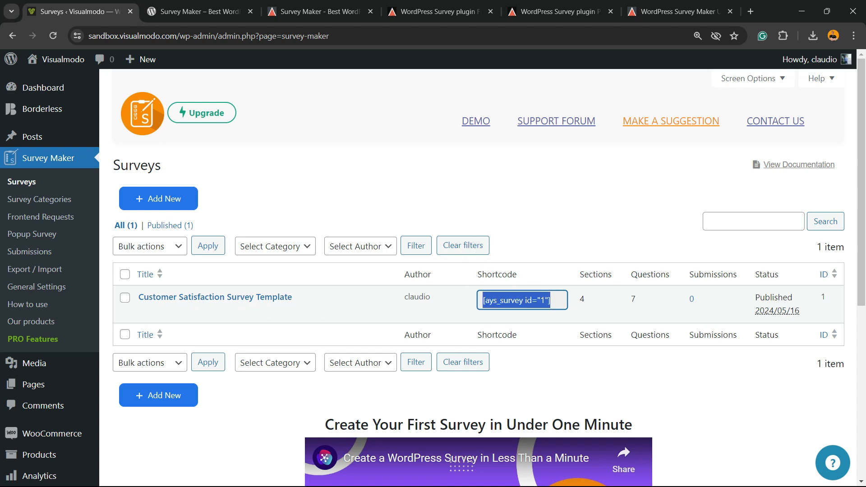
Open Pages > Add New Page in a new browser tab and switch to it
{"action": "mouse_move", "coordinate": [33, 384]}
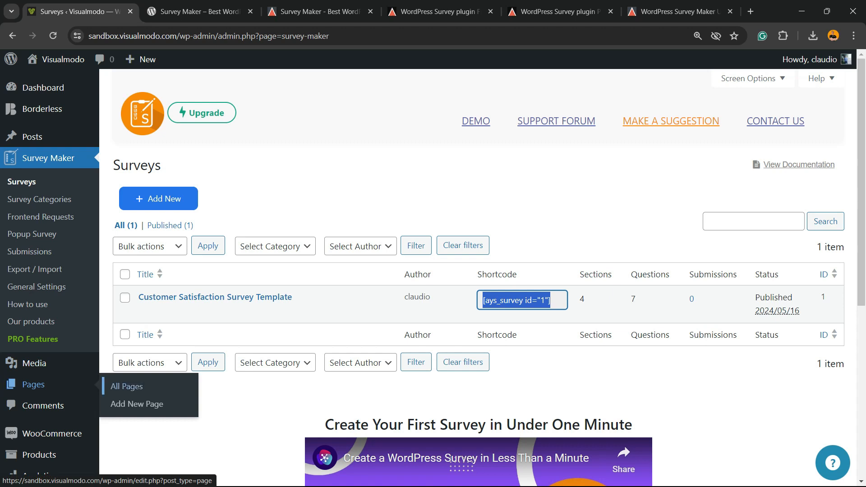
{"action": "right_click", "coordinate": [133, 404]}
{"action": "left_click", "coordinate": [173, 293]}
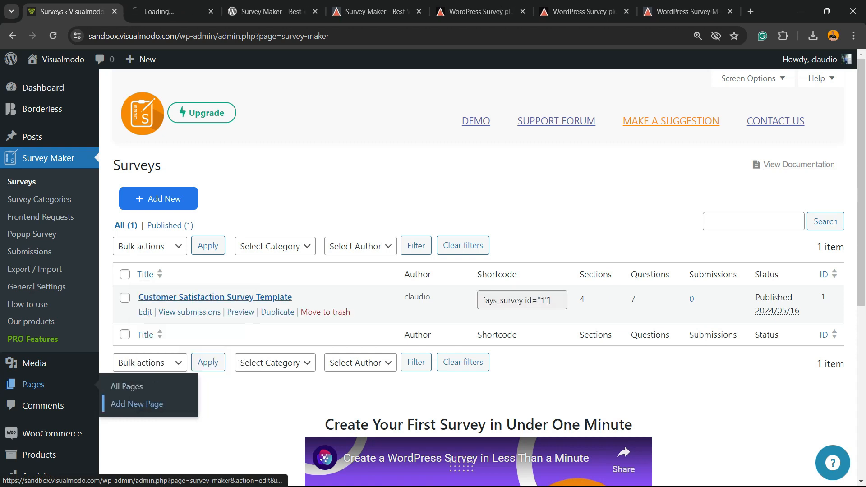
{"action": "left_click", "coordinate": [172, 11]}
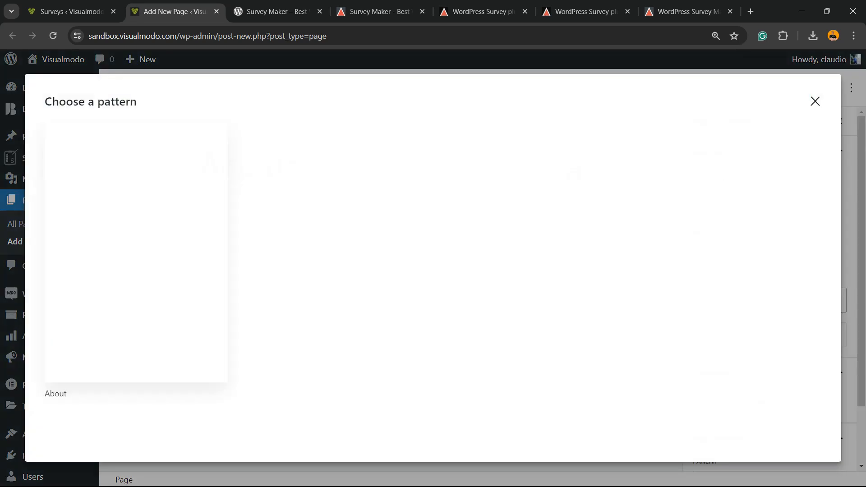
Skip the pattern chooser and paste the [ays_survey id="1"] shortcode into the blank page
{"action": "left_click", "coordinate": [816, 102]}
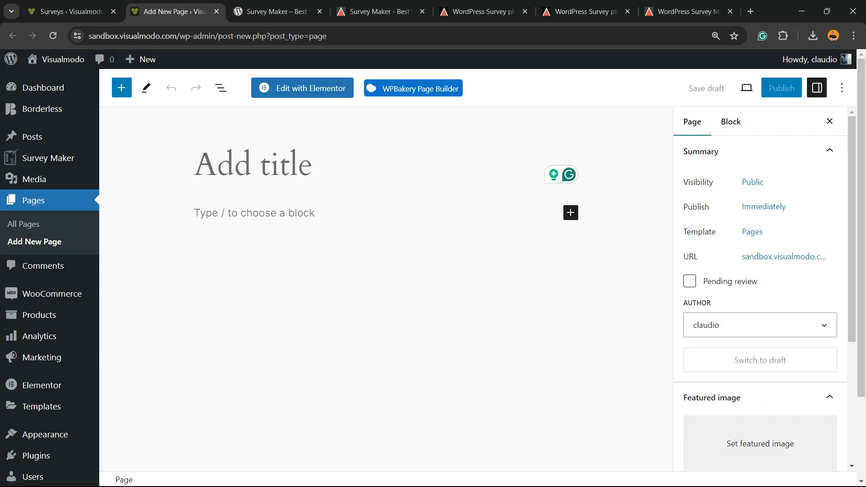
{"action": "left_click", "coordinate": [254, 213]}
{"action": "left_click", "coordinate": [253, 164]}
{"action": "type", "text": "S"}
{"action": "key", "text": "ctrl+v"}
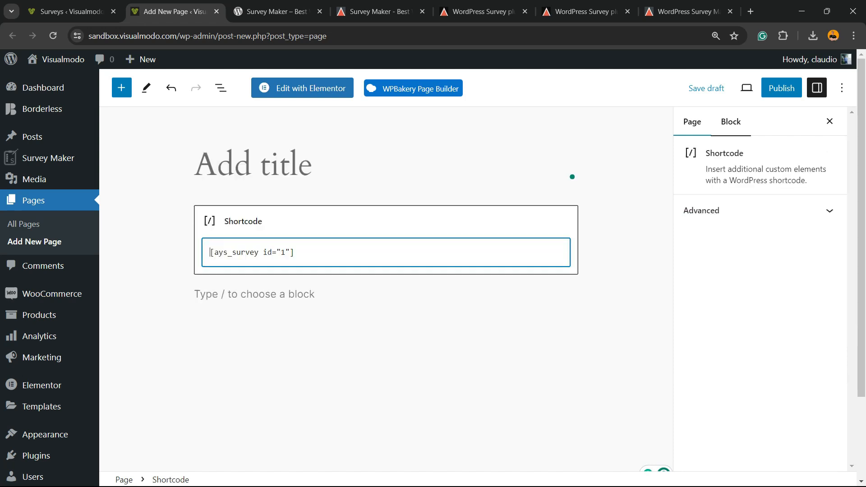
Copy the word 'survey' from the shortcode into the page title
{"action": "double_click", "coordinate": [257, 253]}
{"action": "left_click", "coordinate": [257, 253]}
{"action": "left_click_drag", "start_coordinate": [232, 252], "coordinate": [259, 253]}
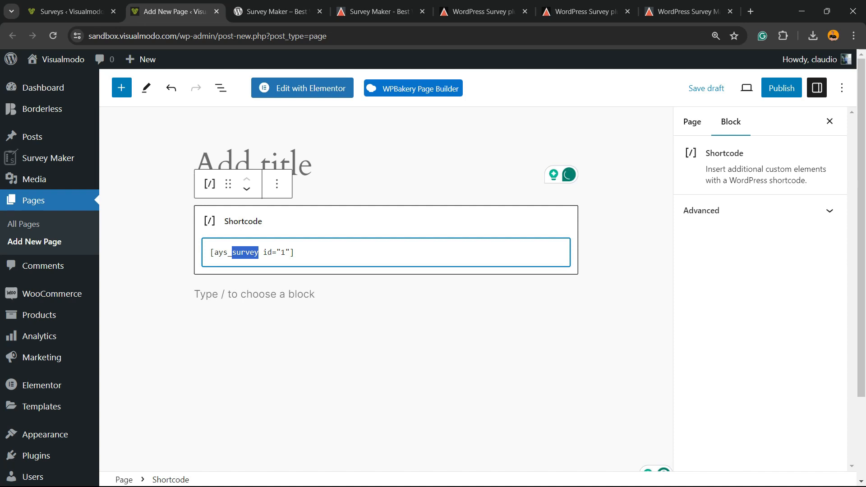
{"action": "key", "text": "ctrl+c"}
{"action": "left_click", "coordinate": [244, 158]}
{"action": "key", "text": "ctrl+v"}
{"action": "left_click_drag", "start_coordinate": [224, 163], "coordinate": [205, 163]}
Delete the stray heading block and capitalize the title to 'Survey'
{"action": "left_click_drag", "start_coordinate": [212, 163], "coordinate": [198, 178]}
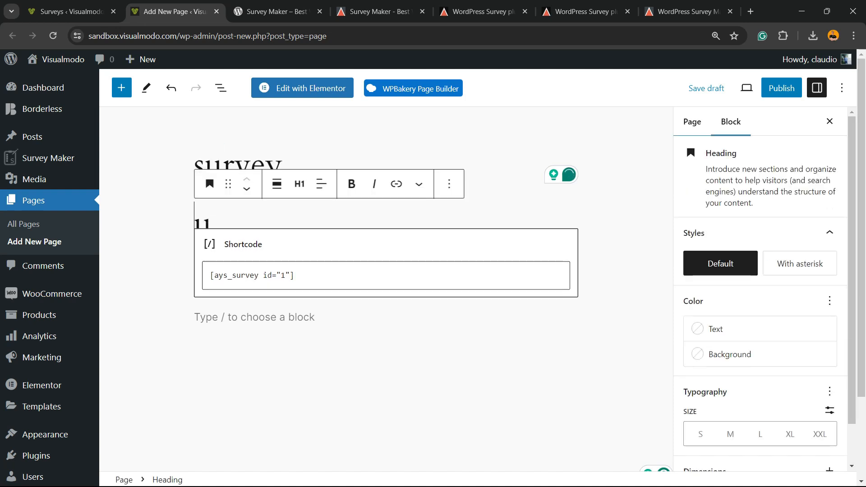
{"action": "left_click", "coordinate": [209, 184]}
{"action": "left_click", "coordinate": [283, 163]}
{"action": "left_click", "coordinate": [213, 225]}
{"action": "key", "text": "BackSpace"}
{"action": "key", "text": "BackSpace"}
{"action": "left_click_drag", "start_coordinate": [205, 165], "coordinate": [194, 165]}
{"action": "type", "text": "S"}
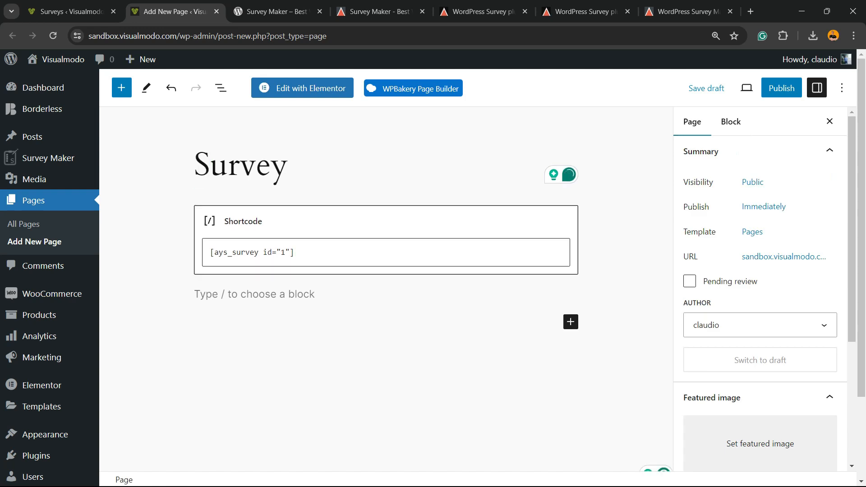
Select the Shortcode block's text and move to the empty block below it
{"action": "left_click", "coordinate": [289, 222]}
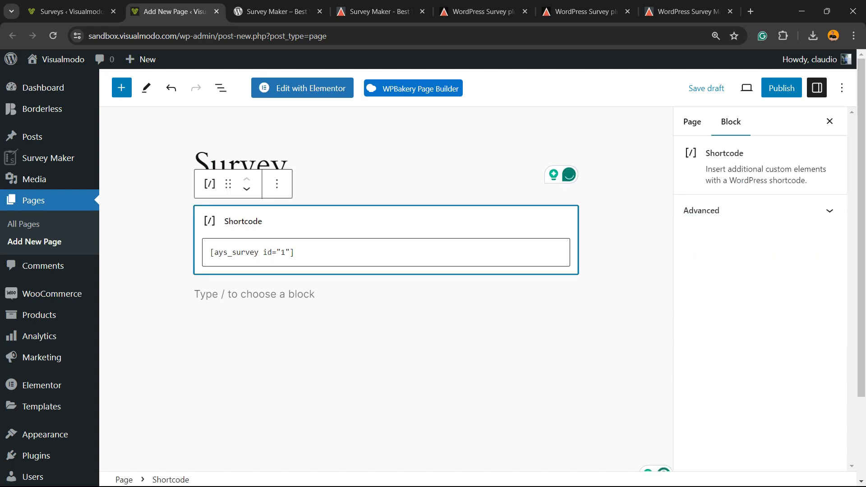
{"action": "triple_click", "coordinate": [271, 253]}
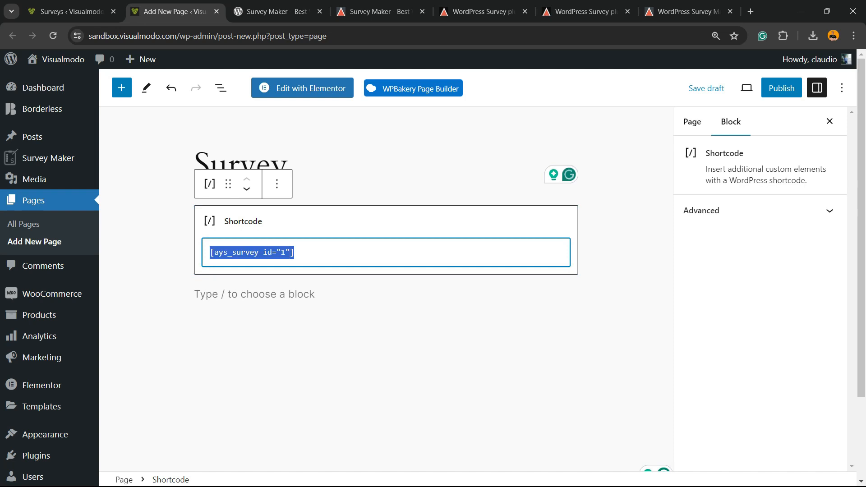
{"action": "left_click", "coordinate": [352, 295]}
Insert a new Shortcode block and paste [ays_survey id="1"] into it
{"action": "left_click", "coordinate": [572, 294]}
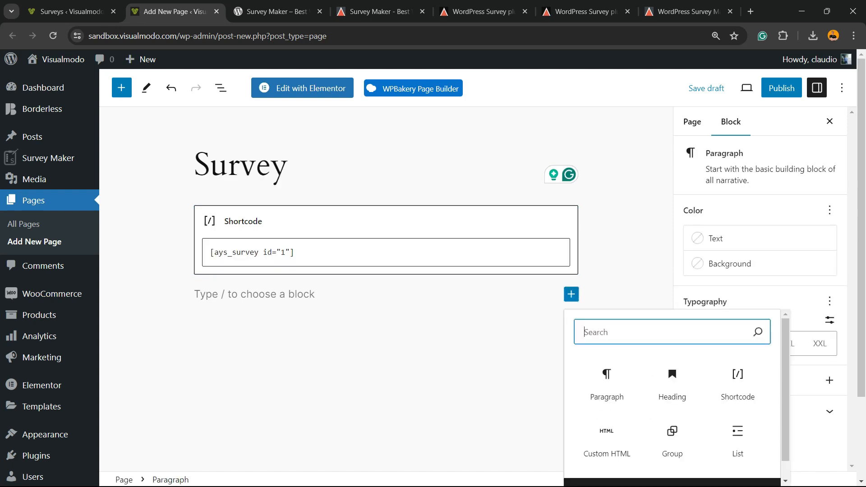
{"action": "type", "text": "sh"}
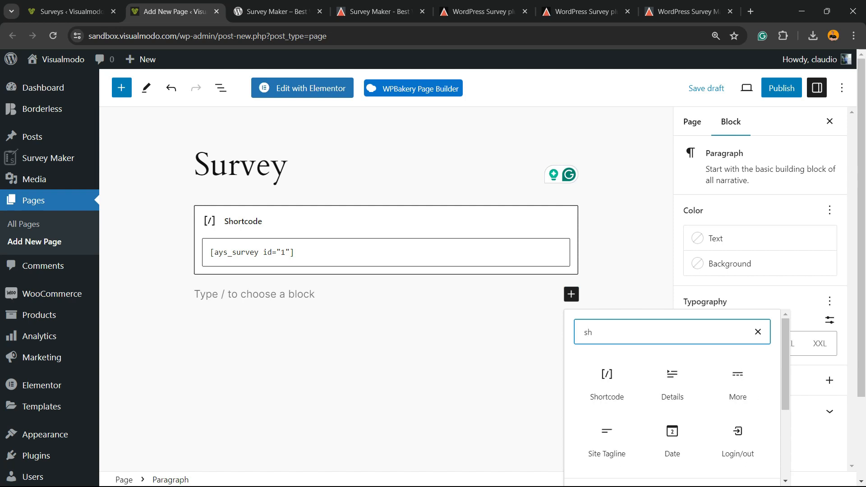
{"action": "left_click", "coordinate": [607, 383]}
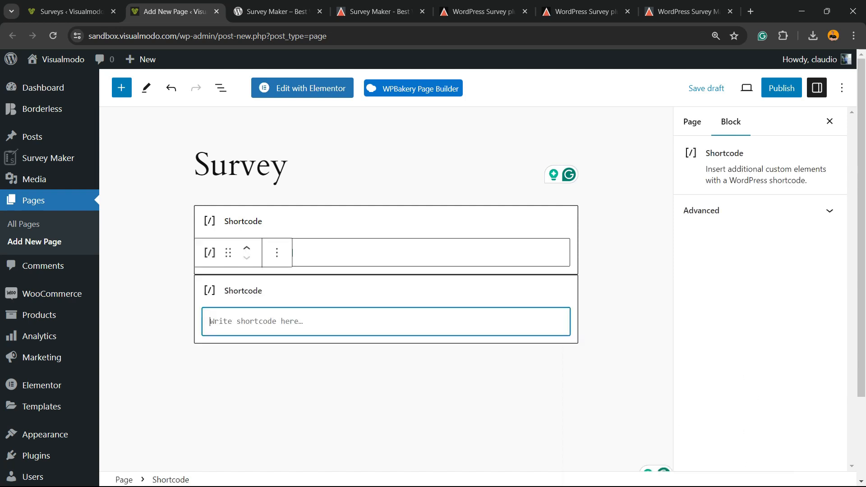
{"action": "key", "text": "ctrl+v"}
Delete the duplicate first Shortcode block and publish the Survey page
{"action": "left_click", "coordinate": [387, 222]}
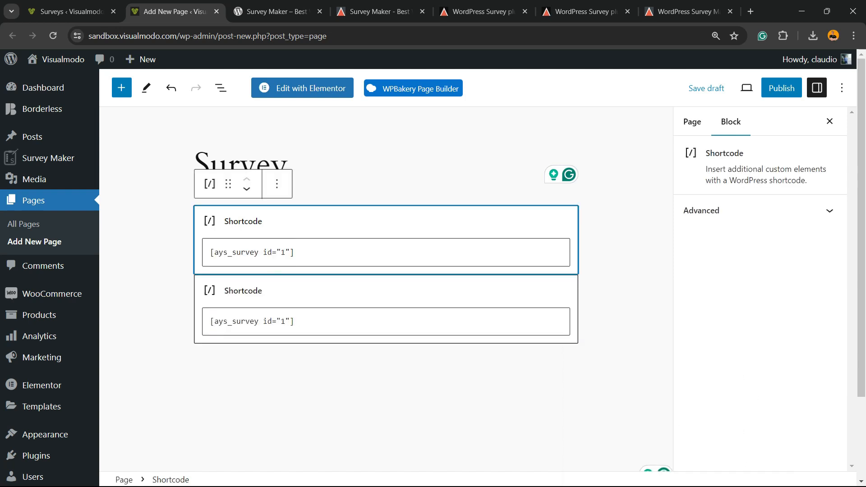
{"action": "left_click", "coordinate": [277, 184]}
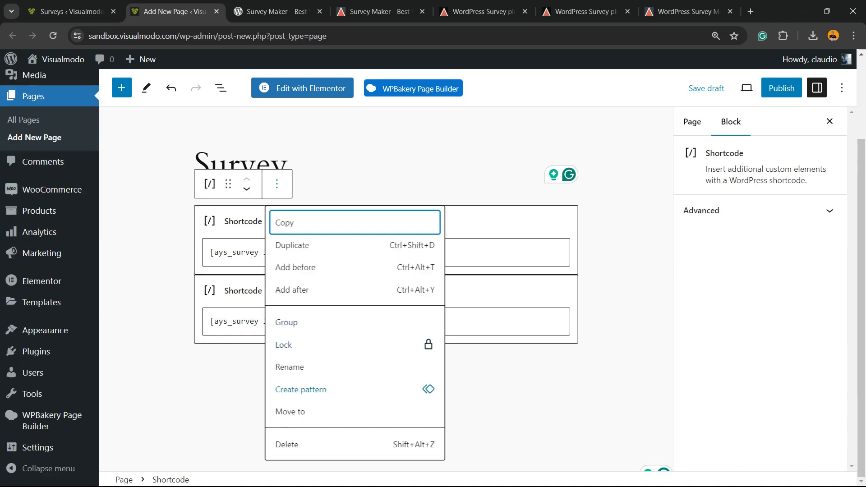
{"action": "left_click", "coordinate": [285, 444]}
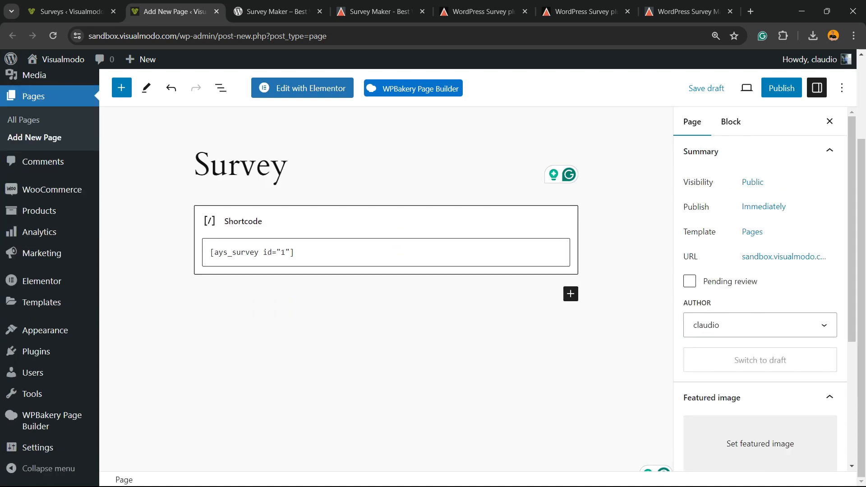
{"action": "left_click", "coordinate": [782, 88]}
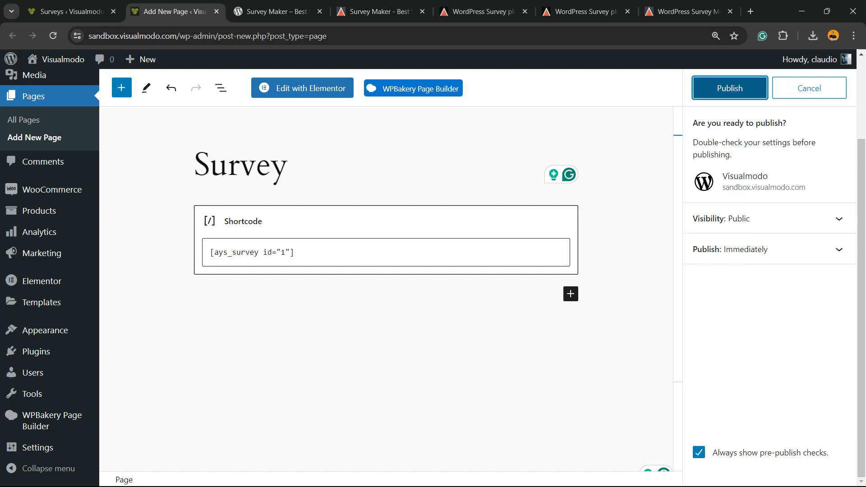
{"action": "left_click", "coordinate": [730, 88]}
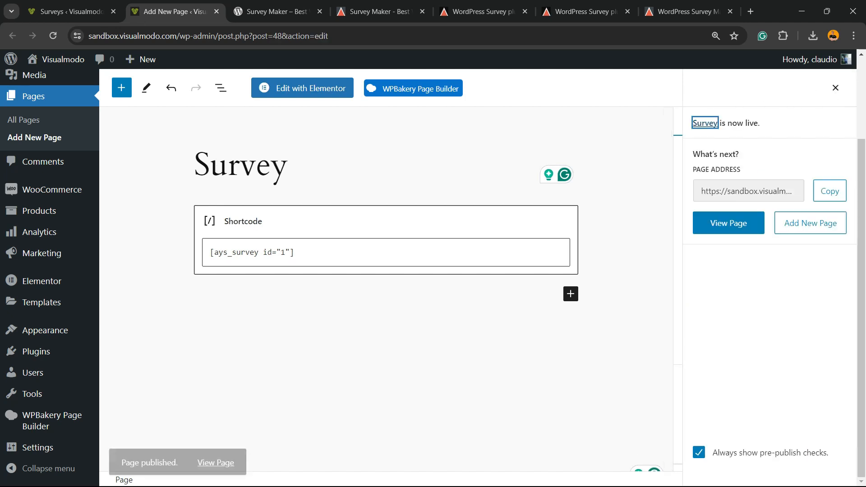
Open the published Survey page in a new tab and look over the survey
{"action": "right_click", "coordinate": [209, 450]}
{"action": "left_click", "coordinate": [239, 333]}
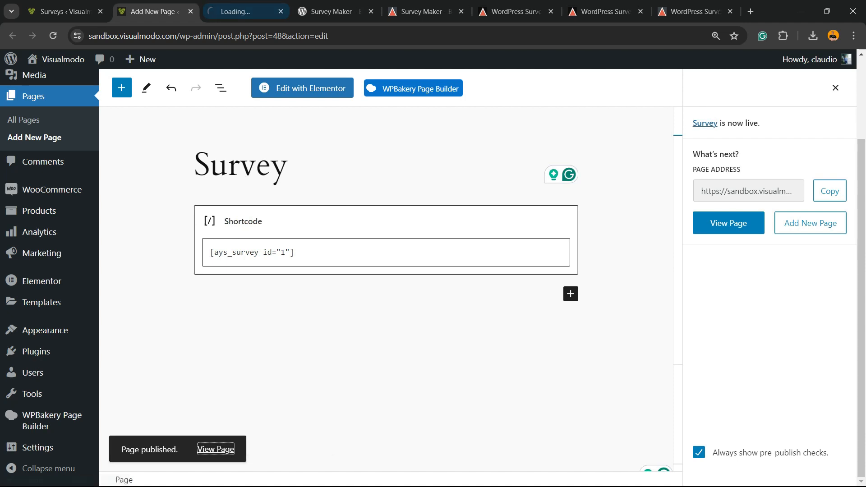
{"action": "left_click", "coordinate": [245, 12]}
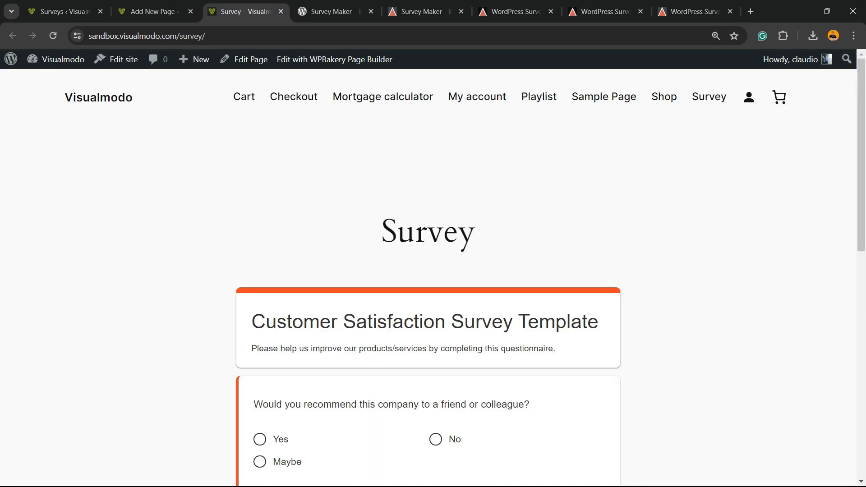
{"action": "scroll", "coordinate": [429, 271], "scroll_direction": "down", "scroll_amount": 10}
{"action": "scroll", "coordinate": [428, 271], "scroll_direction": "up", "scroll_amount": 5}
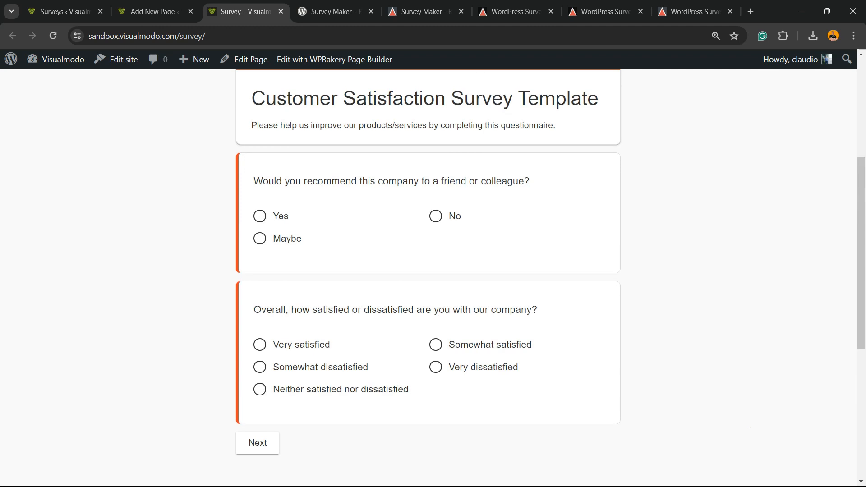
{"action": "scroll", "coordinate": [429, 270], "scroll_direction": "up", "scroll_amount": 5}
{"action": "scroll", "coordinate": [429, 271], "scroll_direction": "down", "scroll_amount": 2}
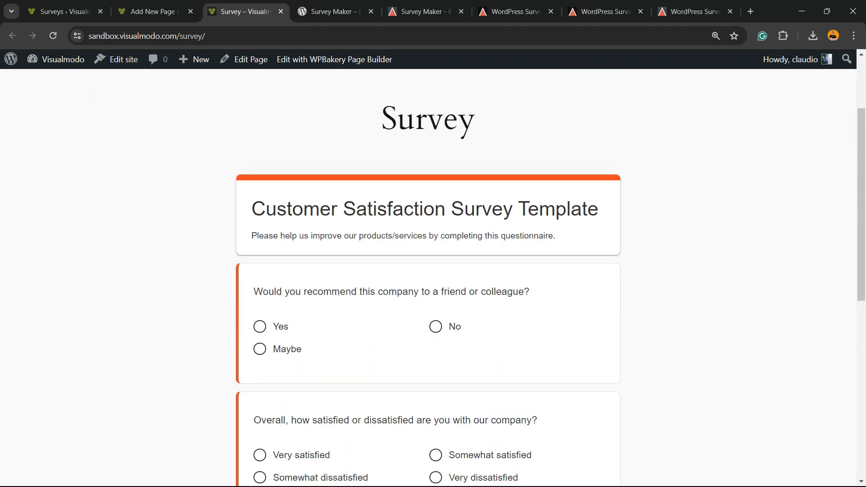
{"action": "triple_click", "coordinate": [340, 208]}
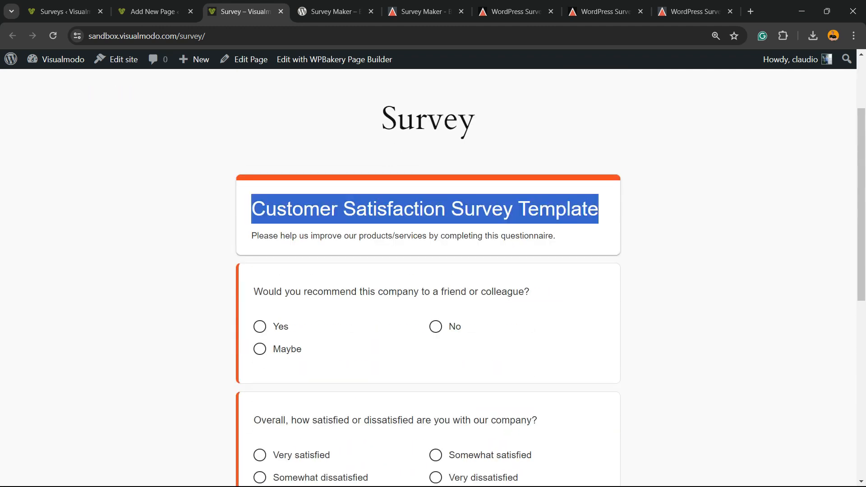
{"action": "scroll", "coordinate": [428, 270], "scroll_direction": "down", "scroll_amount": 2}
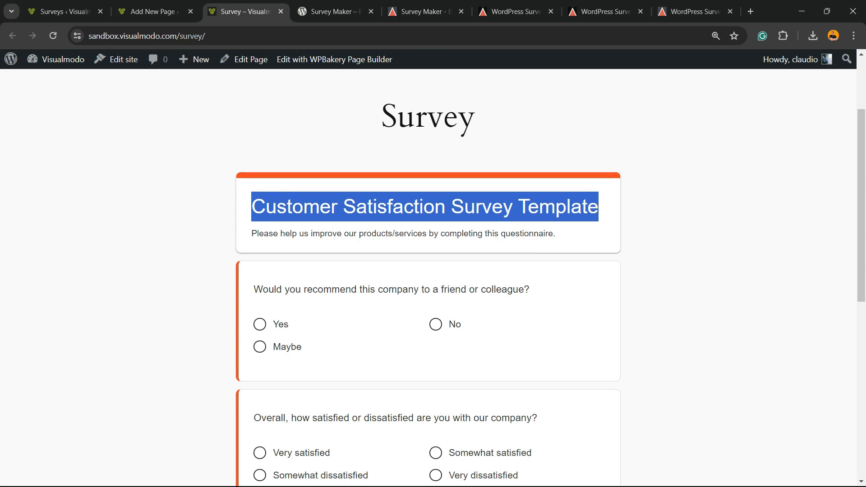
Answer Yes to recommendation and Very satisfied to satisfaction, then continue
{"action": "left_click", "coordinate": [260, 214]}
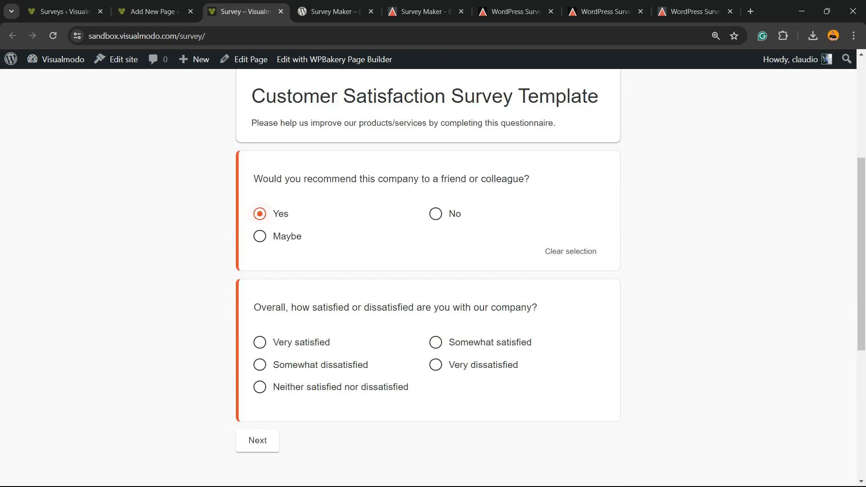
{"action": "scroll", "coordinate": [429, 270], "scroll_direction": "down", "scroll_amount": 3}
{"action": "left_click", "coordinate": [259, 229]}
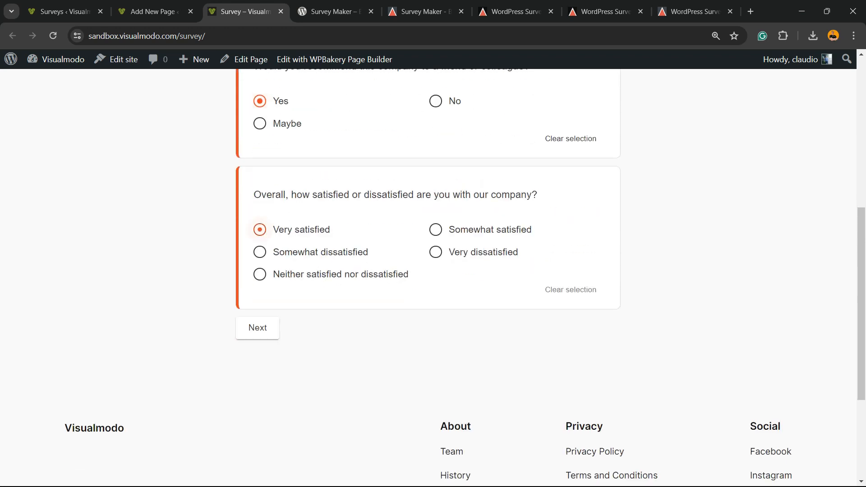
{"action": "left_click", "coordinate": [258, 327]}
Tick Reliable, High quality and Good value for money, rate the website 1, and continue
{"action": "left_click", "coordinate": [260, 332]}
{"action": "left_click", "coordinate": [436, 331]}
{"action": "left_click", "coordinate": [436, 354]}
{"action": "scroll", "coordinate": [436, 353], "scroll_direction": "down", "scroll_amount": 1}
{"action": "scroll", "coordinate": [436, 354], "scroll_direction": "down", "scroll_amount": 4}
{"action": "left_click", "coordinate": [357, 365]}
{"action": "type", "text": "10"}
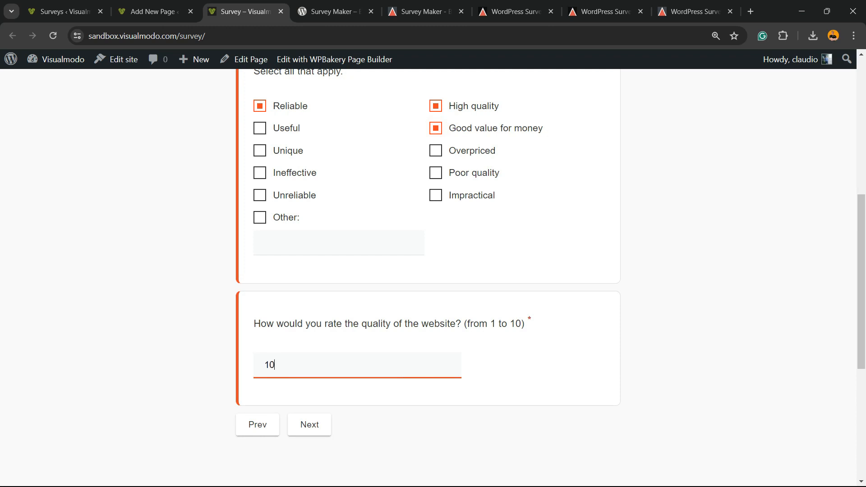
{"action": "left_click", "coordinate": [309, 425]}
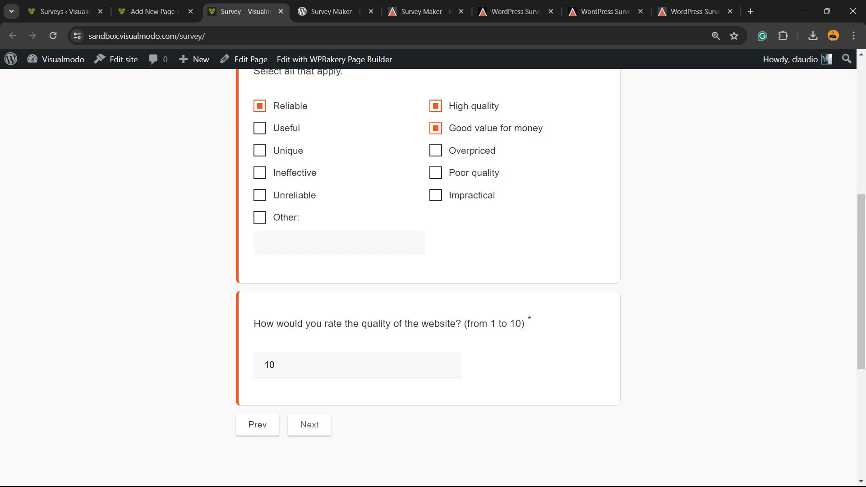
Pick Extremely responsive, use a saved email, answer 'rferfe trferfert', finish, and reload
{"action": "left_click", "coordinate": [316, 337]}
{"action": "left_click", "coordinate": [309, 180]}
{"action": "scroll", "coordinate": [315, 271], "scroll_direction": "down", "scroll_amount": 3}
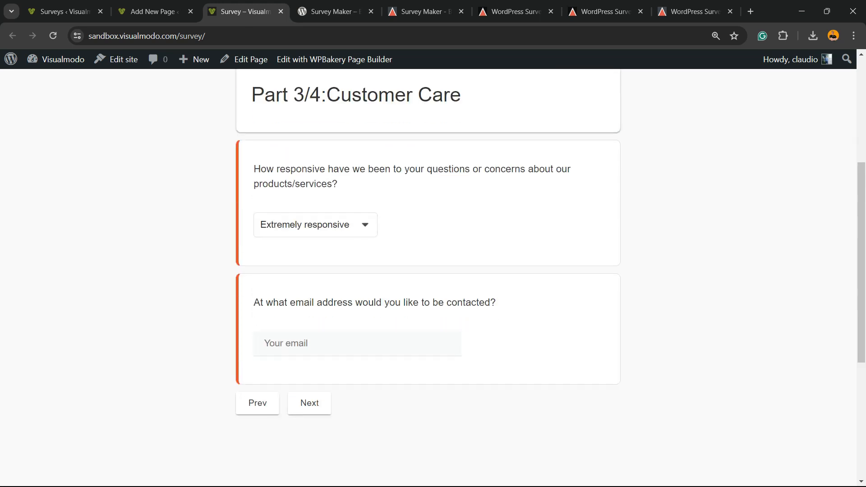
{"action": "left_click", "coordinate": [321, 344]}
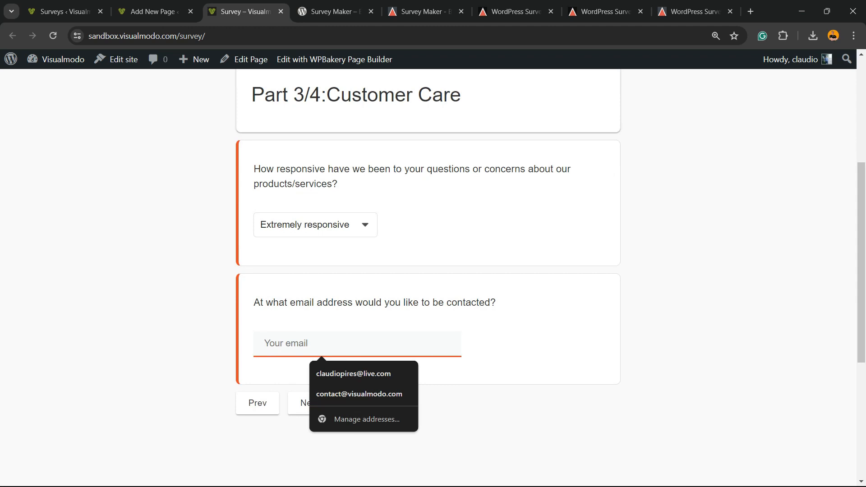
{"action": "left_click", "coordinate": [359, 394]}
{"action": "left_click", "coordinate": [305, 403]}
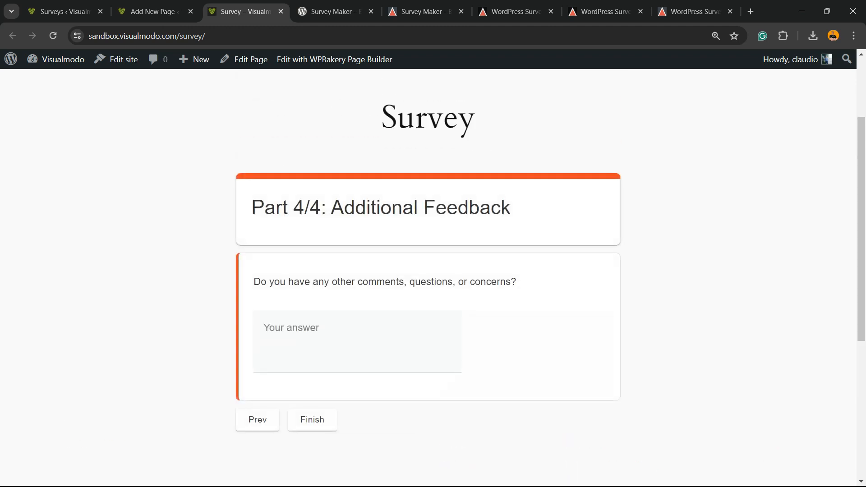
{"action": "type", "text": "rferfe trferfert"}
{"action": "left_click", "coordinate": [312, 420]}
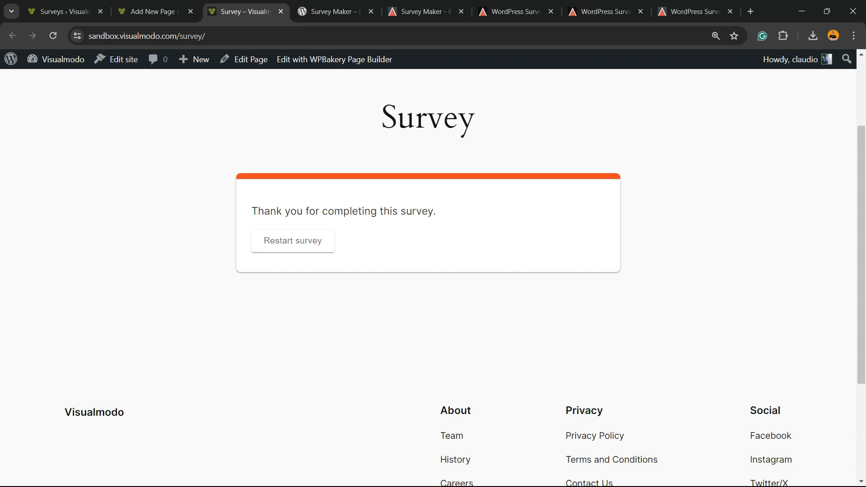
{"action": "key", "text": "F5"}
Check the [ays_survey id="1"] shortcode in the page editor tab
{"action": "left_click", "coordinate": [154, 12]}
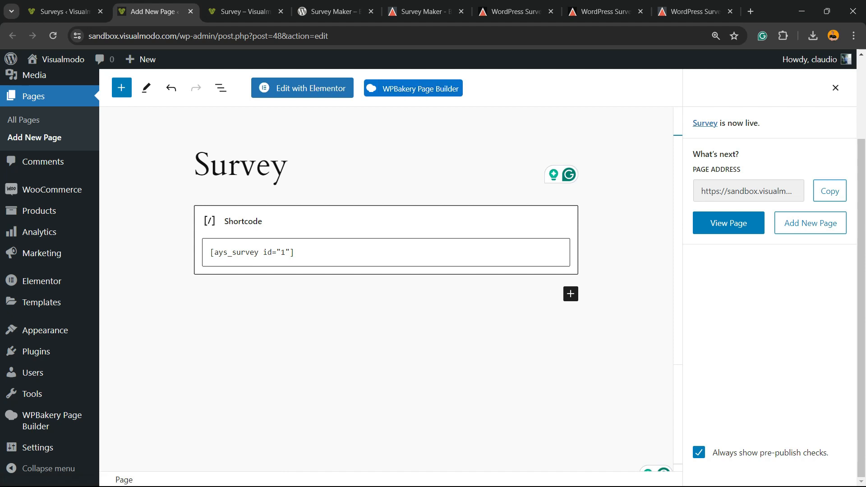
{"action": "left_click_drag", "start_coordinate": [301, 254], "coordinate": [208, 253]}
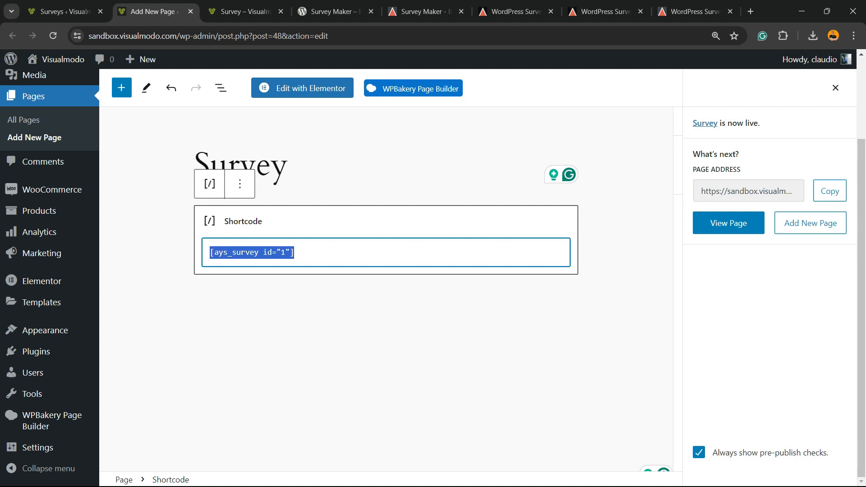
{"action": "left_click", "coordinate": [295, 253]}
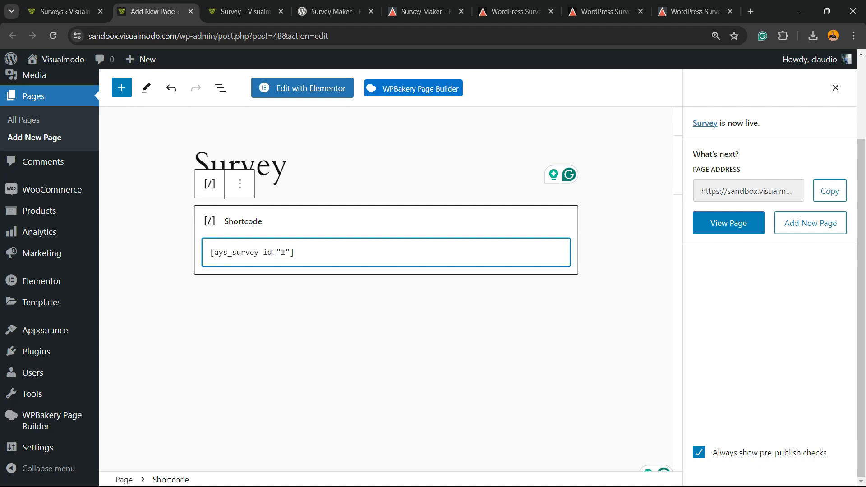
Return to the Surveys list and open the Customer Satisfaction Survey Template for editing
{"action": "left_click", "coordinate": [63, 12]}
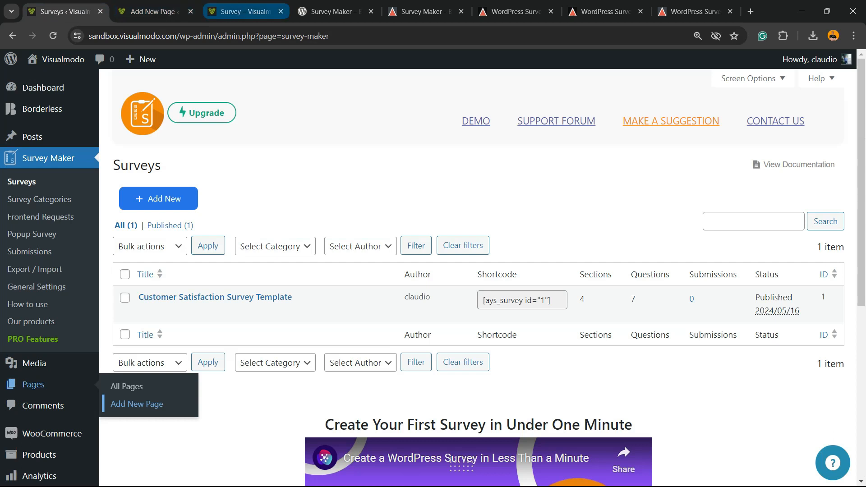
{"action": "left_click", "coordinate": [246, 12]}
{"action": "left_click", "coordinate": [153, 11]}
{"action": "left_click", "coordinate": [63, 11]}
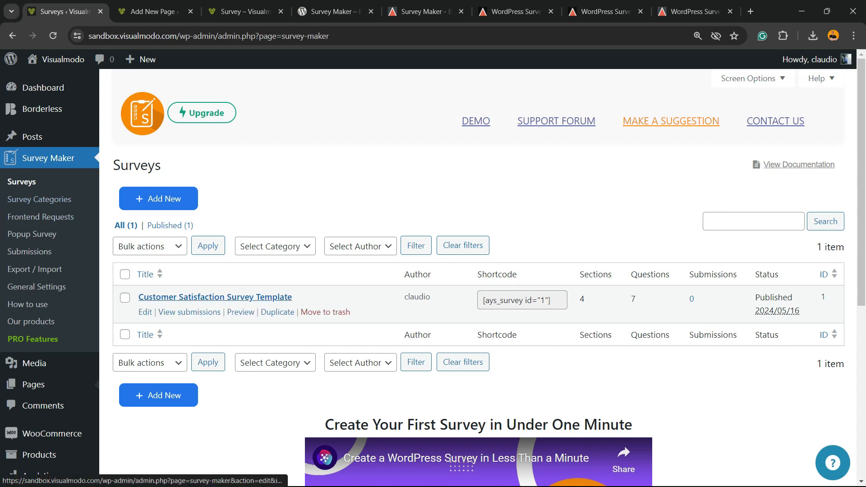
{"action": "left_click", "coordinate": [216, 296]}
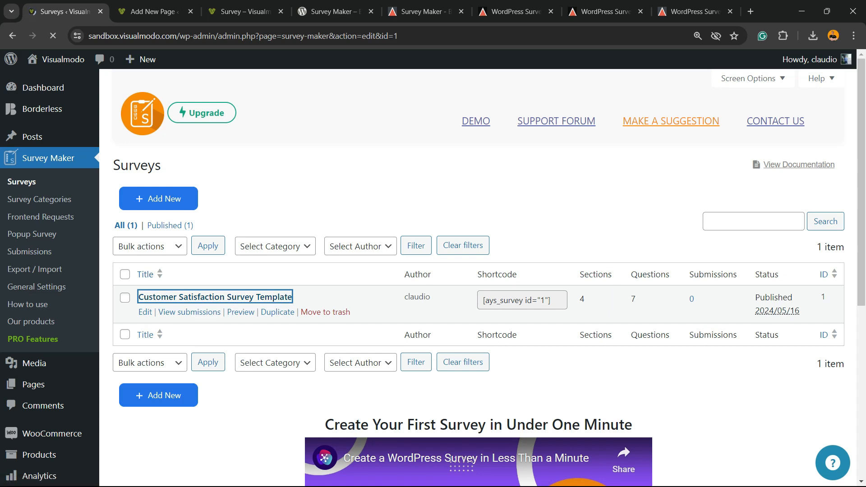
Inspect the survey title and Section 1's title and description text
{"action": "triple_click", "coordinate": [300, 278]}
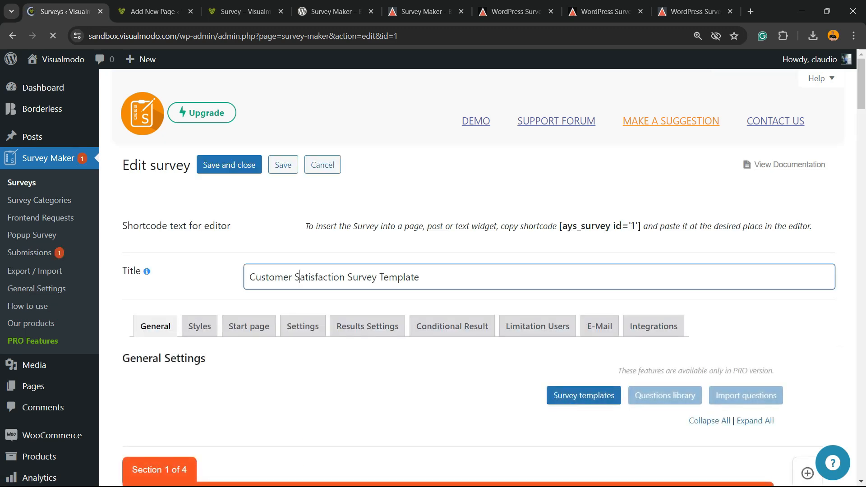
{"action": "triple_click", "coordinate": [320, 277]}
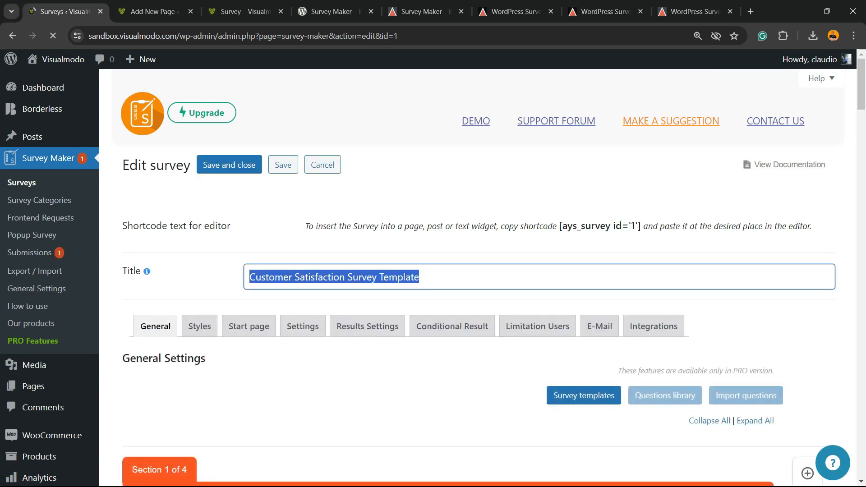
{"action": "scroll", "coordinate": [479, 271], "scroll_direction": "down", "scroll_amount": 2}
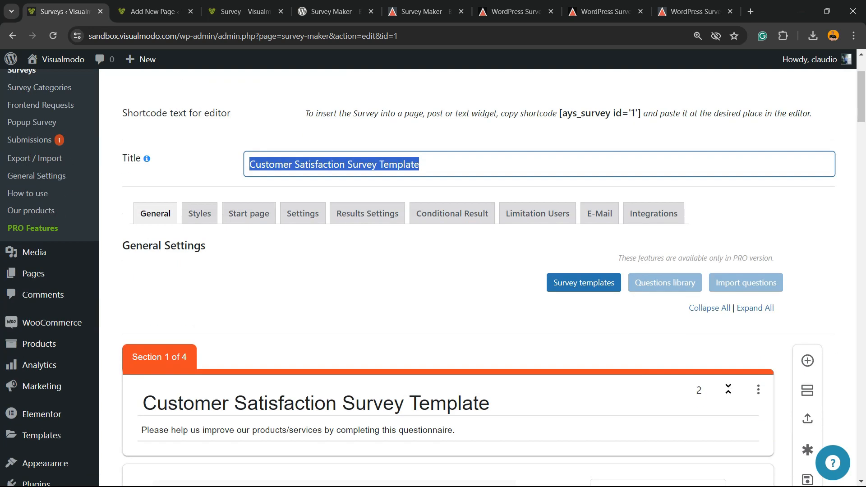
{"action": "scroll", "coordinate": [479, 270], "scroll_direction": "down", "scroll_amount": 2}
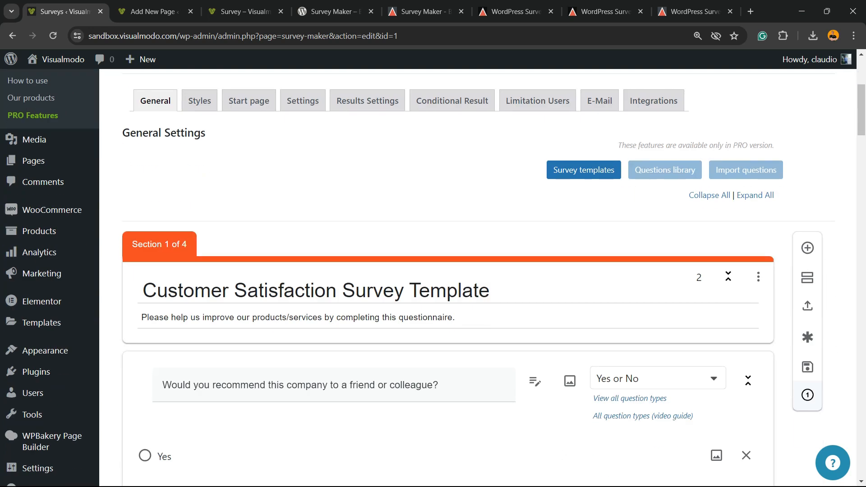
{"action": "left_click", "coordinate": [382, 317]}
{"action": "triple_click", "coordinate": [306, 317]}
{"action": "left_click", "coordinate": [306, 291]}
{"action": "double_click", "coordinate": [449, 291]}
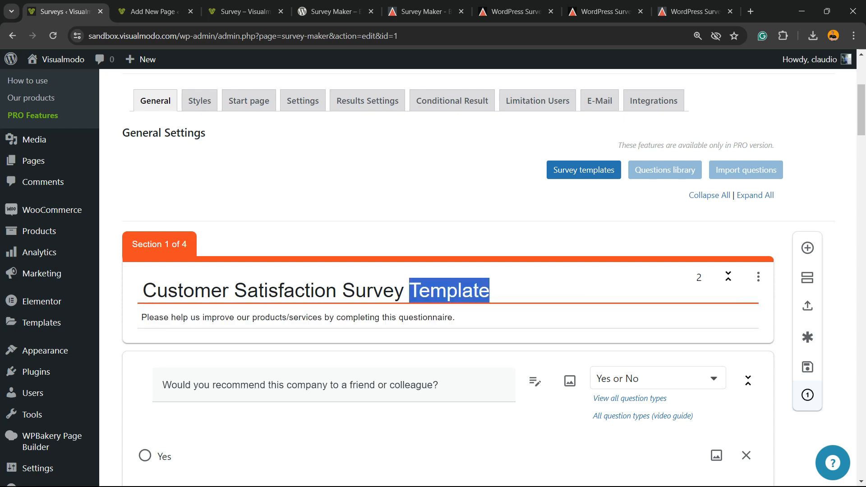
{"action": "key", "text": "ctrl+a"}
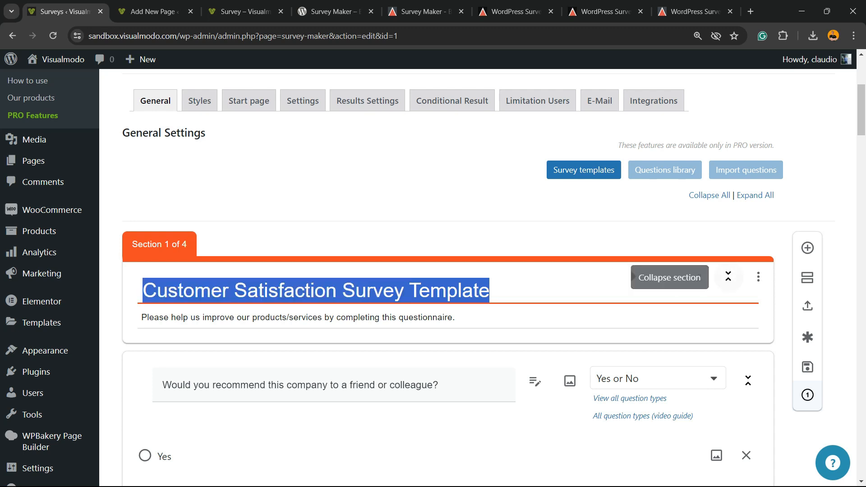
Set Section 1 to Make questions required via its options menu
{"action": "left_click", "coordinate": [729, 276]}
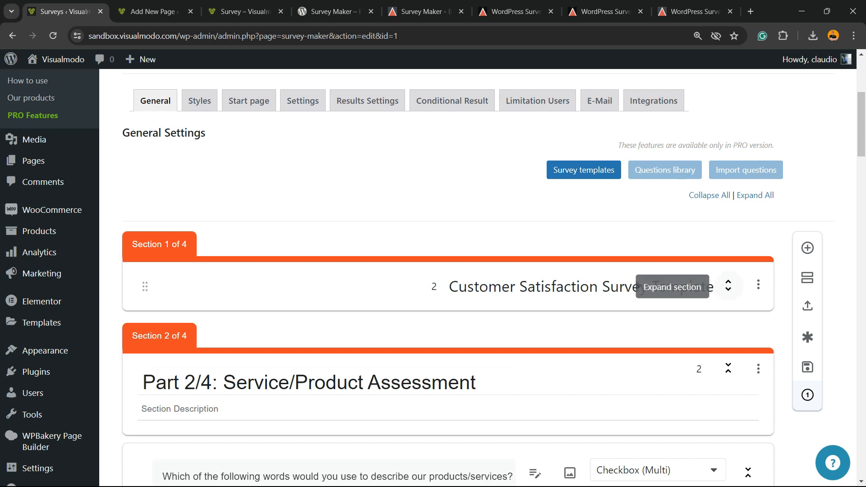
{"action": "left_click", "coordinate": [729, 285]}
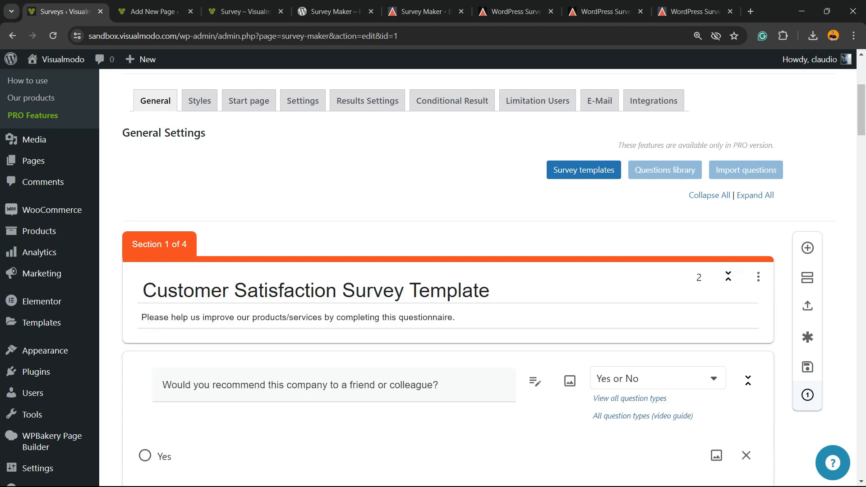
{"action": "left_click", "coordinate": [758, 277]}
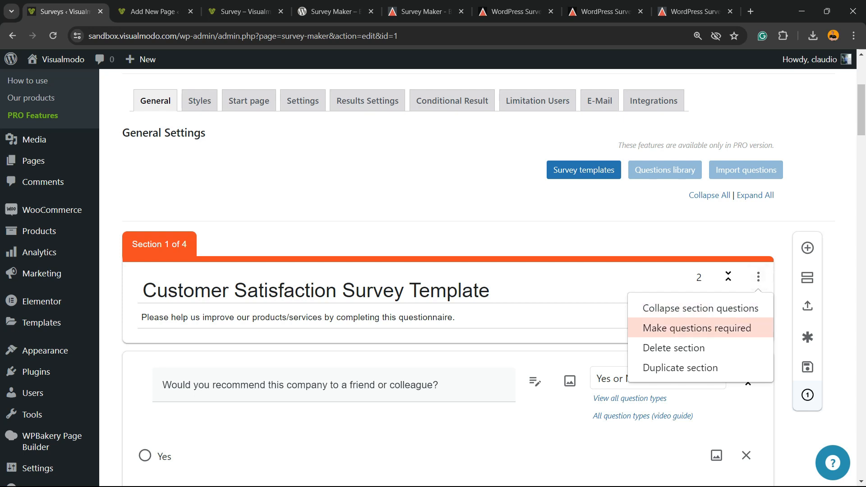
{"action": "left_click", "coordinate": [697, 328]}
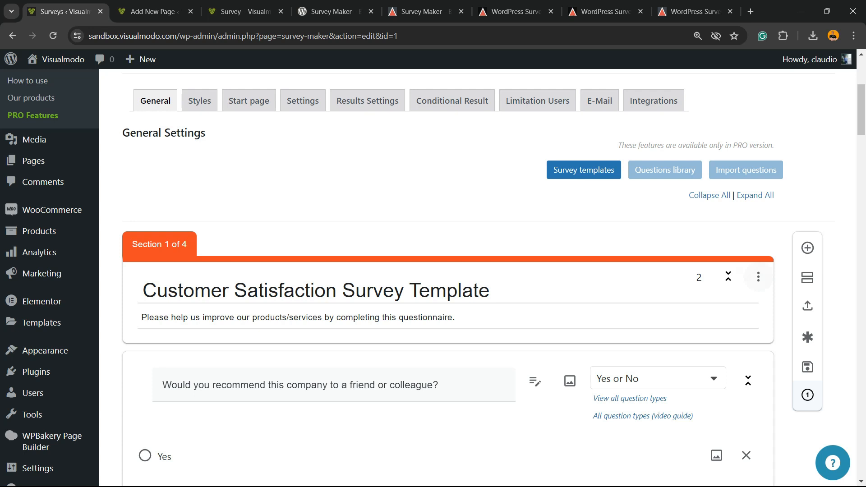
{"action": "left_click", "coordinate": [758, 277]}
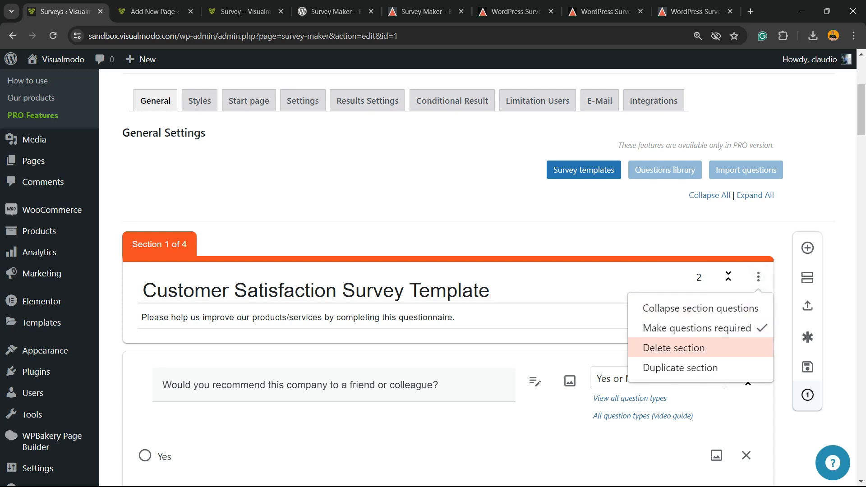
Open the first question's full text editor and close it without changes
{"action": "scroll", "coordinate": [269, 272], "scroll_direction": "down", "scroll_amount": 3}
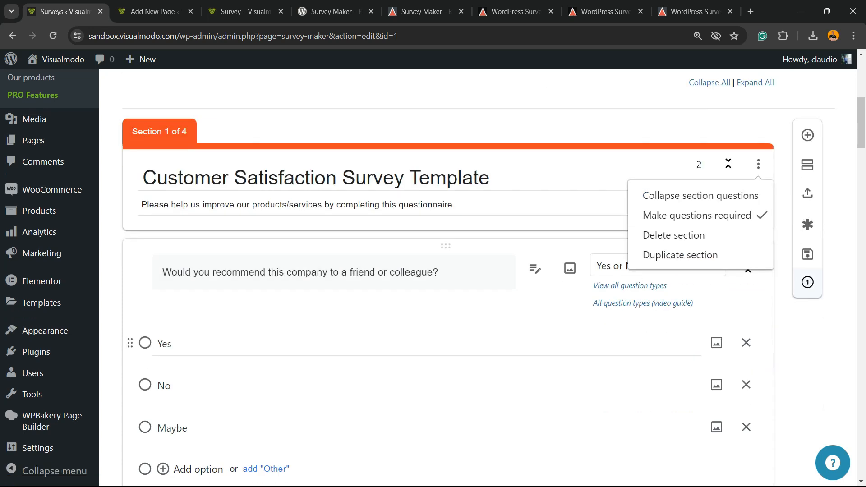
{"action": "left_click", "coordinate": [269, 272]}
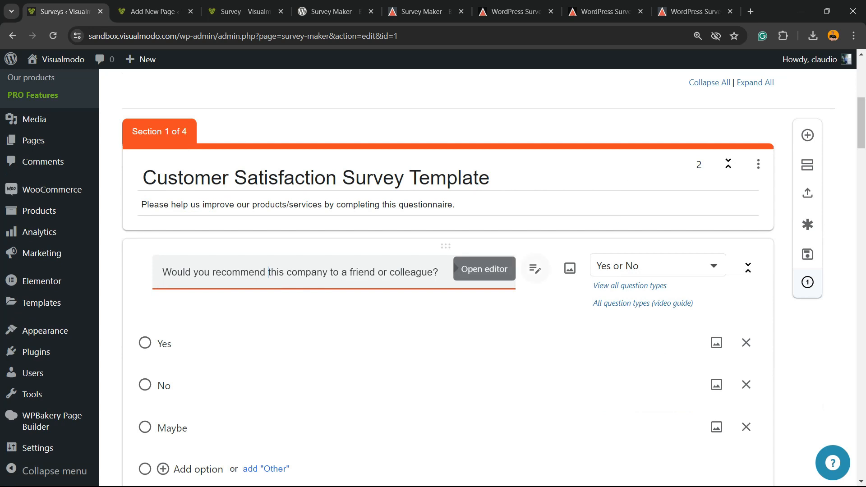
{"action": "left_click", "coordinate": [535, 269]}
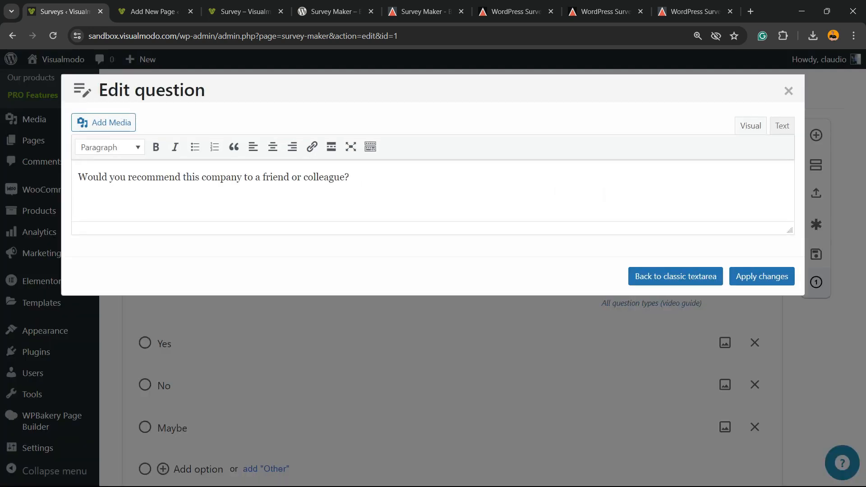
{"action": "key", "text": "ctrl+a"}
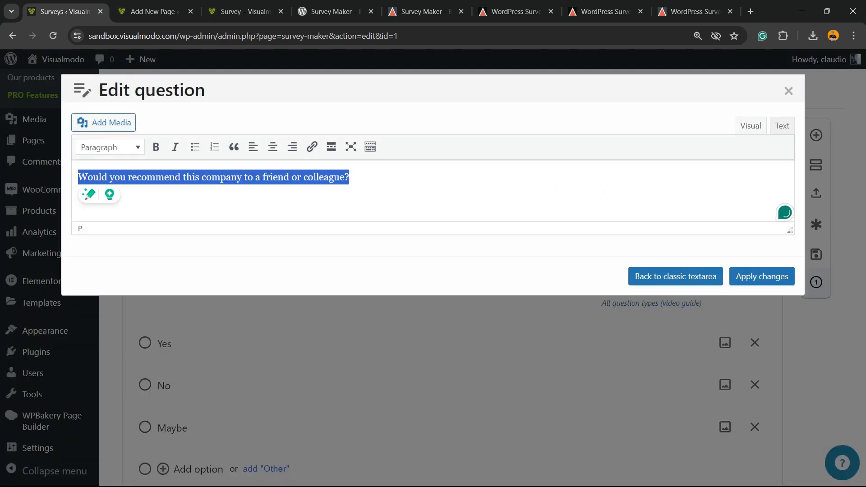
{"action": "left_click", "coordinate": [789, 91]}
{"action": "scroll", "coordinate": [433, 278], "scroll_direction": "up", "scroll_amount": 2}
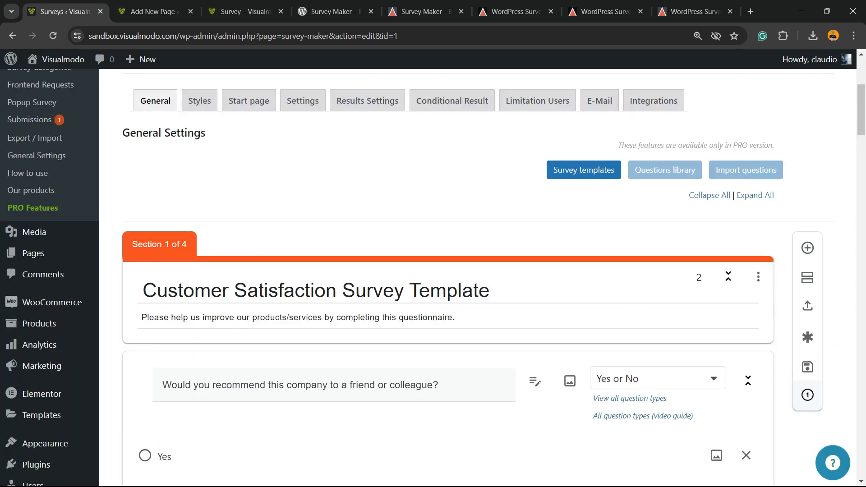
{"action": "left_click", "coordinate": [584, 169]}
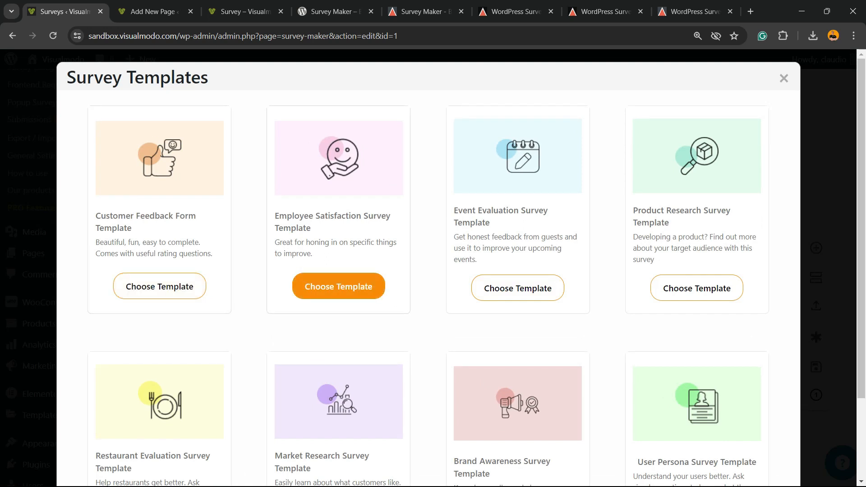
{"action": "scroll", "coordinate": [698, 288], "scroll_direction": "down", "scroll_amount": 2}
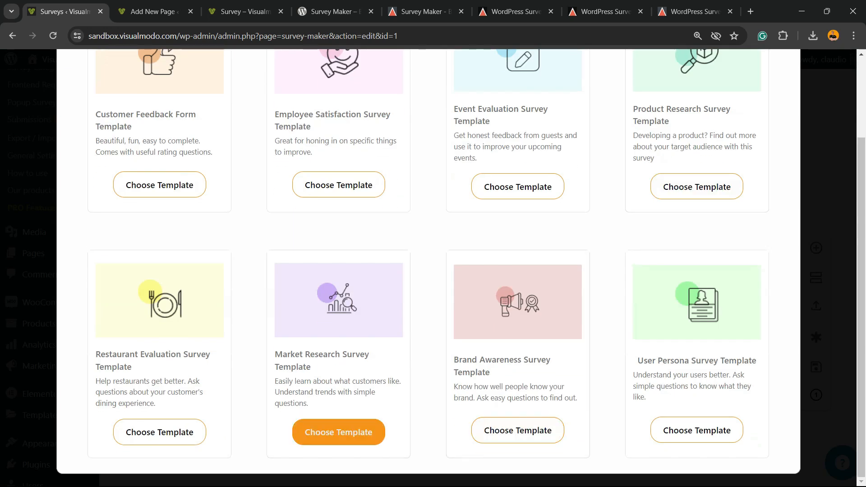
{"action": "scroll", "coordinate": [338, 286], "scroll_direction": "up", "scroll_amount": 2}
{"action": "scroll", "coordinate": [160, 298], "scroll_direction": "down", "scroll_amount": 2}
{"action": "scroll", "coordinate": [518, 289], "scroll_direction": "up", "scroll_amount": 2}
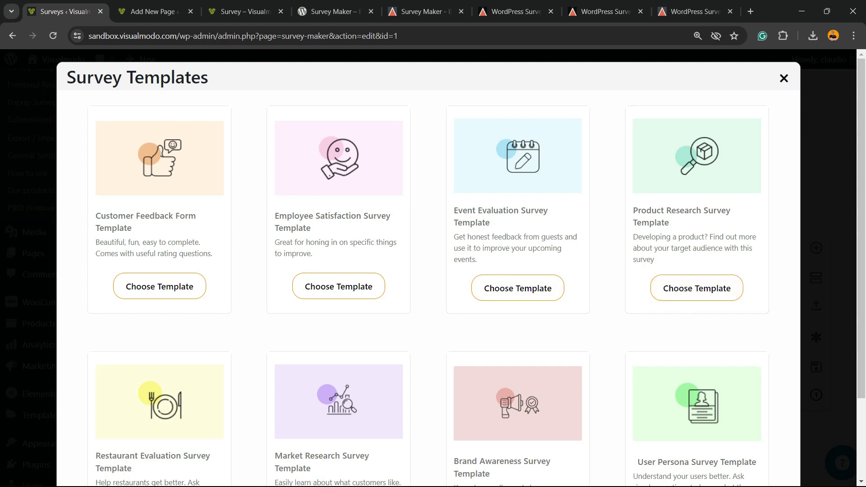
{"action": "left_click", "coordinate": [784, 78]}
{"action": "scroll", "coordinate": [433, 271], "scroll_direction": "down", "scroll_amount": 7}
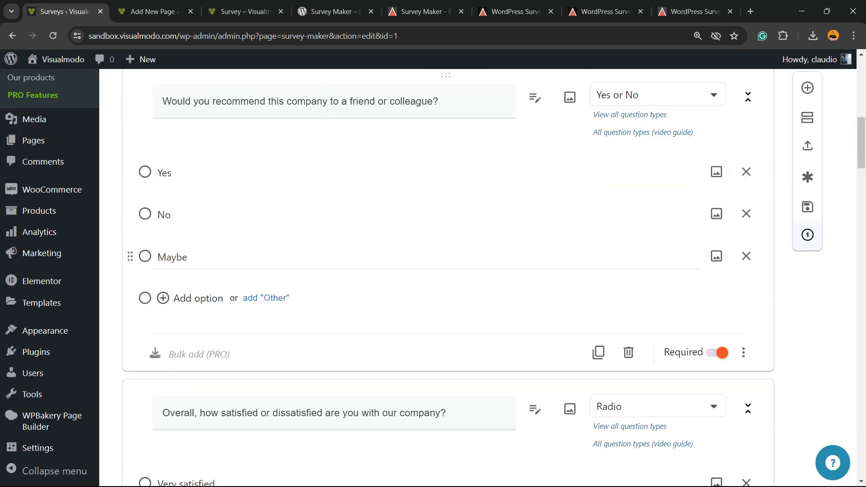
{"action": "scroll", "coordinate": [181, 316], "scroll_direction": "up", "scroll_amount": 3}
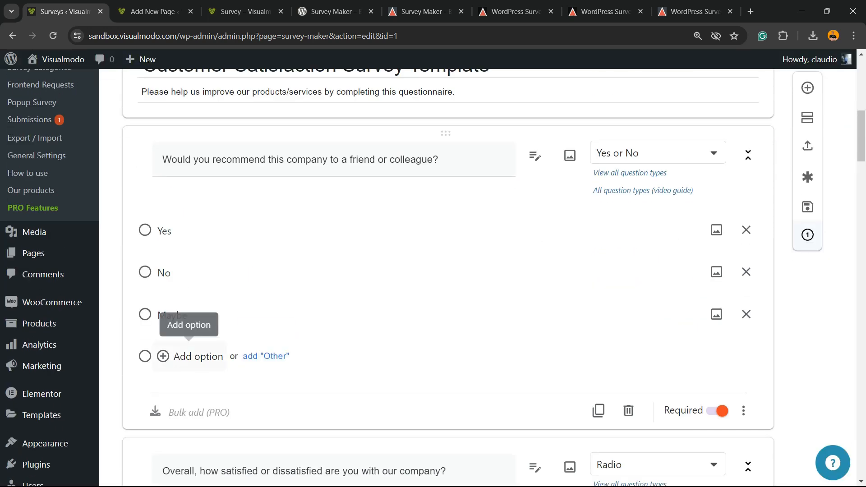
{"action": "scroll", "coordinate": [717, 271], "scroll_direction": "up", "scroll_amount": 3}
{"action": "scroll", "coordinate": [717, 272], "scroll_direction": "down", "scroll_amount": 3}
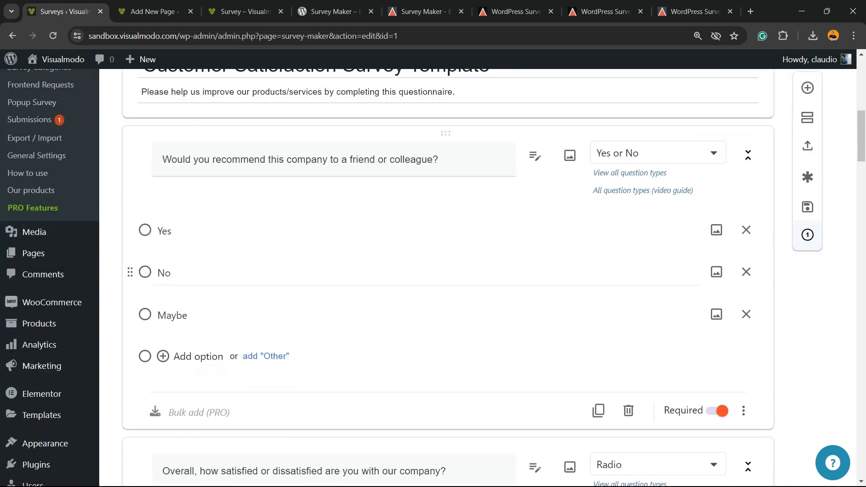
{"action": "left_click", "coordinate": [717, 230]}
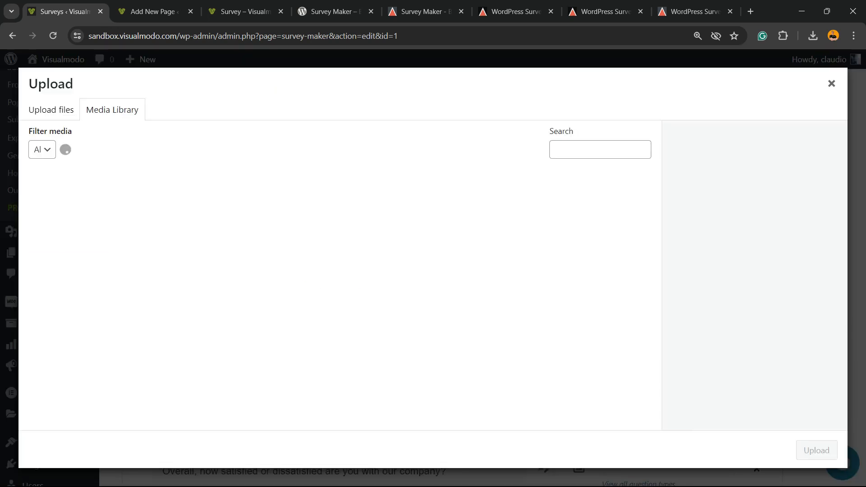
{"action": "left_click", "coordinate": [68, 212]}
{"action": "left_click", "coordinate": [817, 450]}
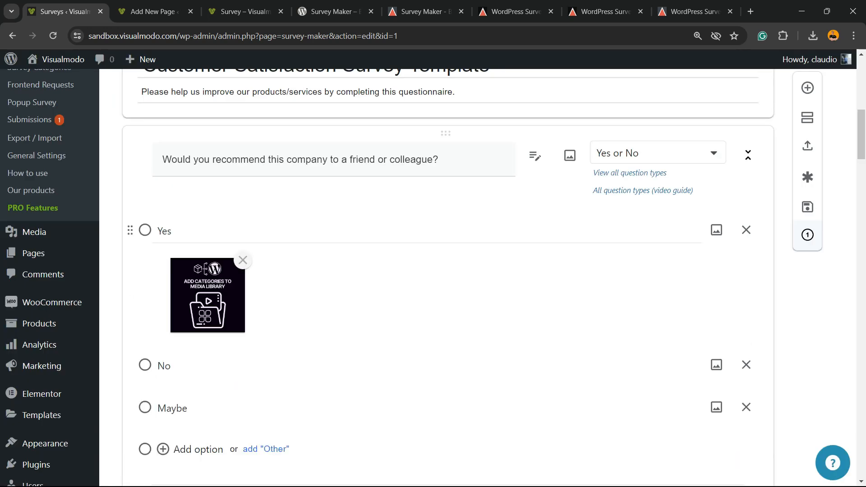
{"action": "left_click", "coordinate": [243, 260]}
{"action": "scroll", "coordinate": [189, 246], "scroll_direction": "down", "scroll_amount": 2}
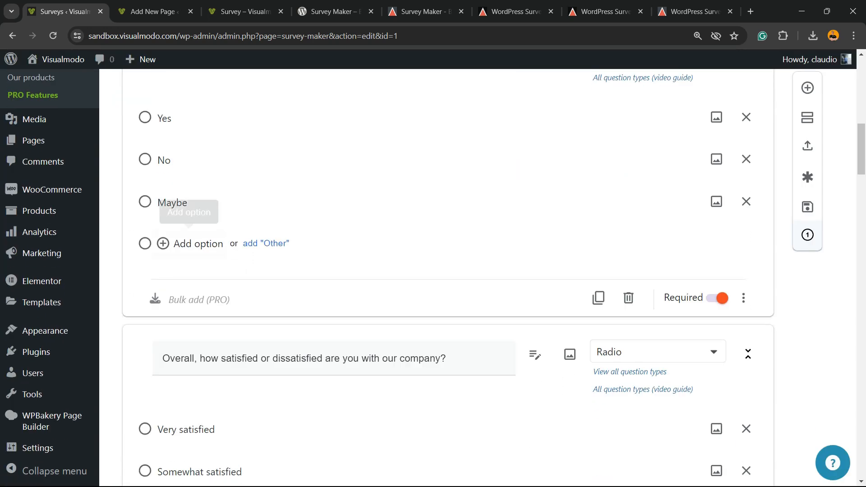
{"action": "scroll", "coordinate": [189, 246], "scroll_direction": "down", "scroll_amount": 2}
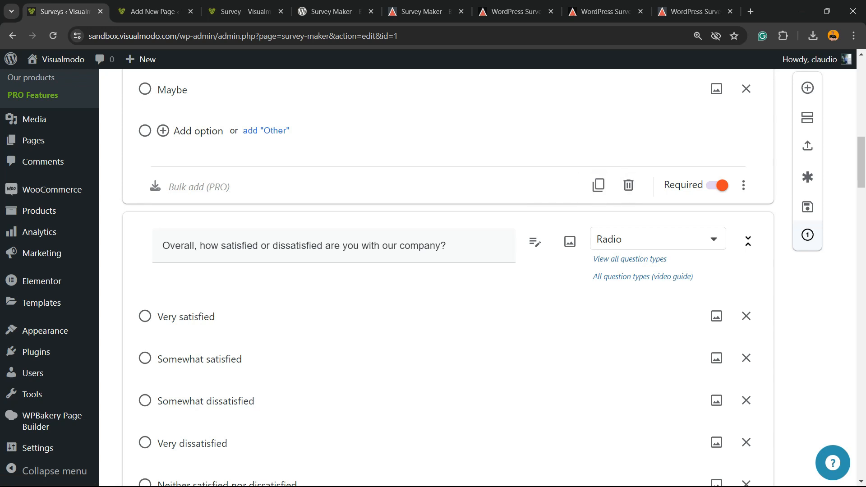
{"action": "left_click", "coordinate": [719, 185]}
{"action": "left_click", "coordinate": [718, 185]}
{"action": "left_click", "coordinate": [270, 246]}
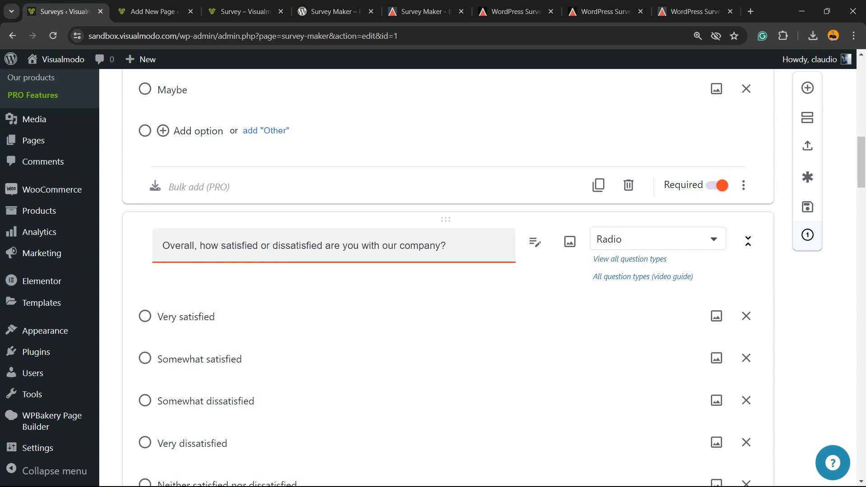
{"action": "left_click", "coordinate": [654, 239]}
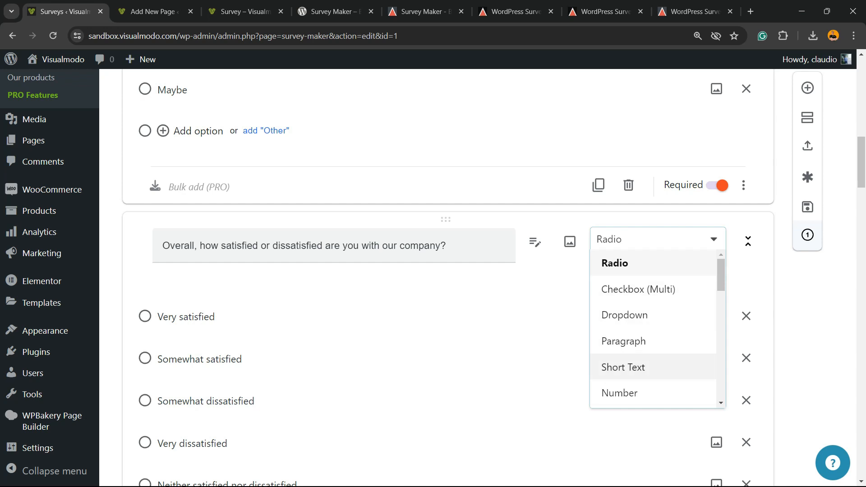
{"action": "scroll", "coordinate": [654, 330], "scroll_direction": "down", "scroll_amount": 3}
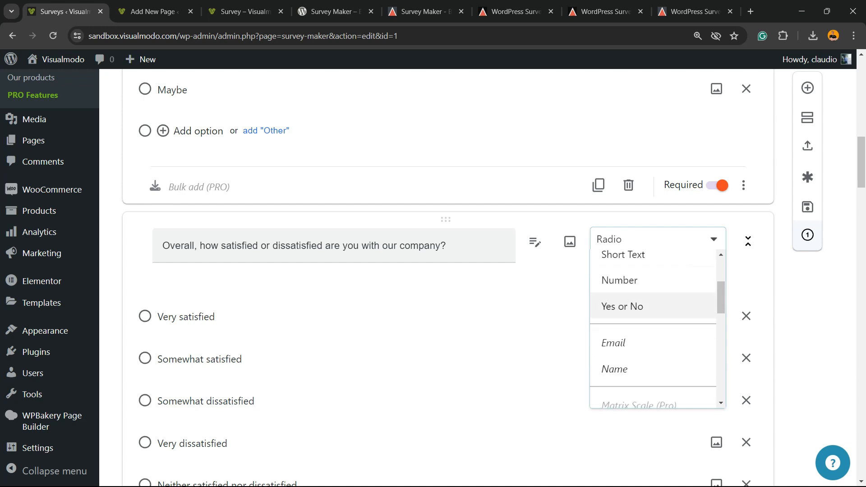
{"action": "scroll", "coordinate": [654, 343], "scroll_direction": "down", "scroll_amount": 5}
{"action": "scroll", "coordinate": [654, 329], "scroll_direction": "down", "scroll_amount": 6}
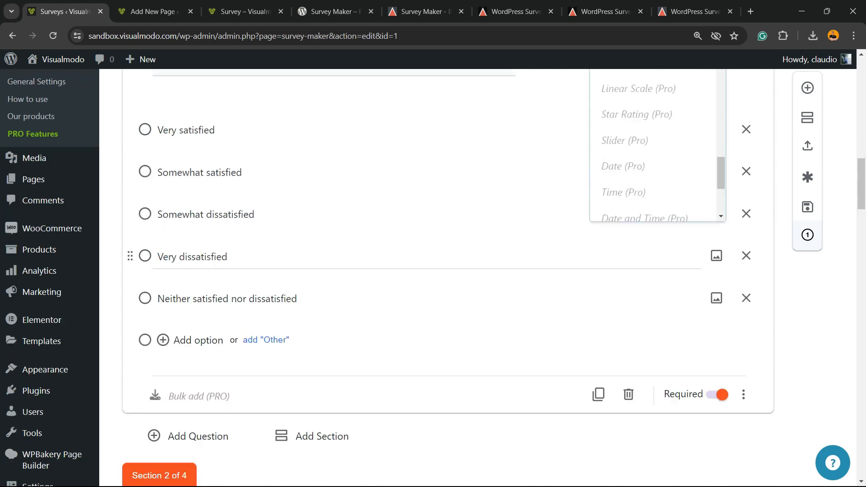
{"action": "scroll", "coordinate": [655, 181], "scroll_direction": "up", "scroll_amount": 5}
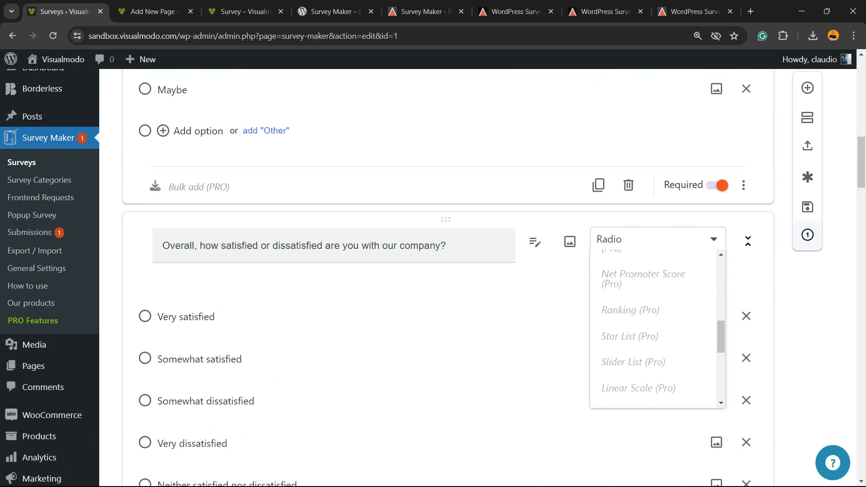
{"action": "scroll", "coordinate": [406, 271], "scroll_direction": "down", "scroll_amount": 7}
{"action": "scroll", "coordinate": [445, 277], "scroll_direction": "down", "scroll_amount": 6}
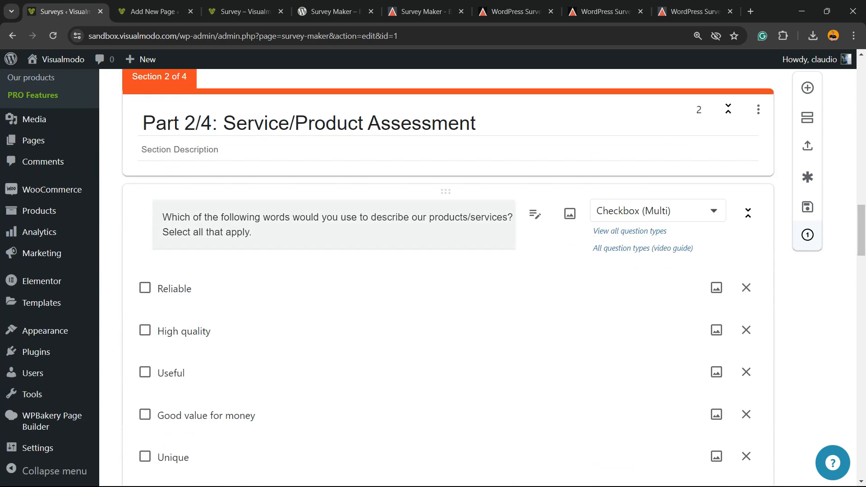
{"action": "scroll", "coordinate": [445, 278], "scroll_direction": "down", "scroll_amount": 20}
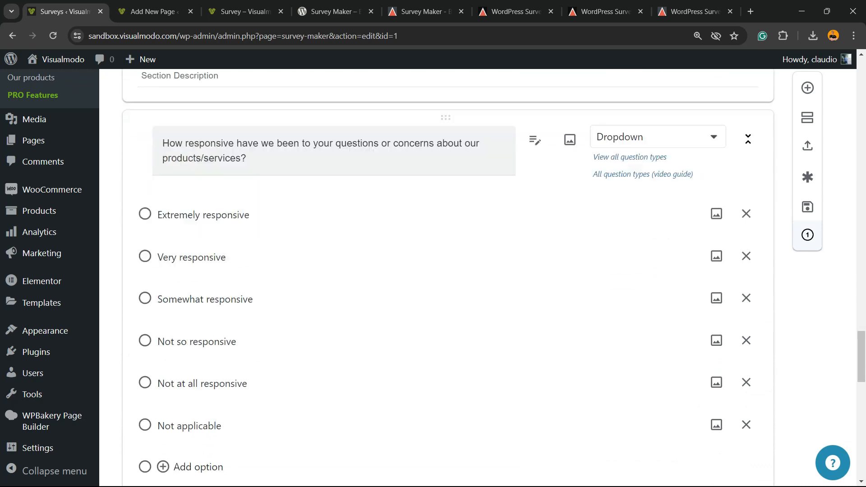
{"action": "scroll", "coordinate": [445, 277], "scroll_direction": "down", "scroll_amount": 18}
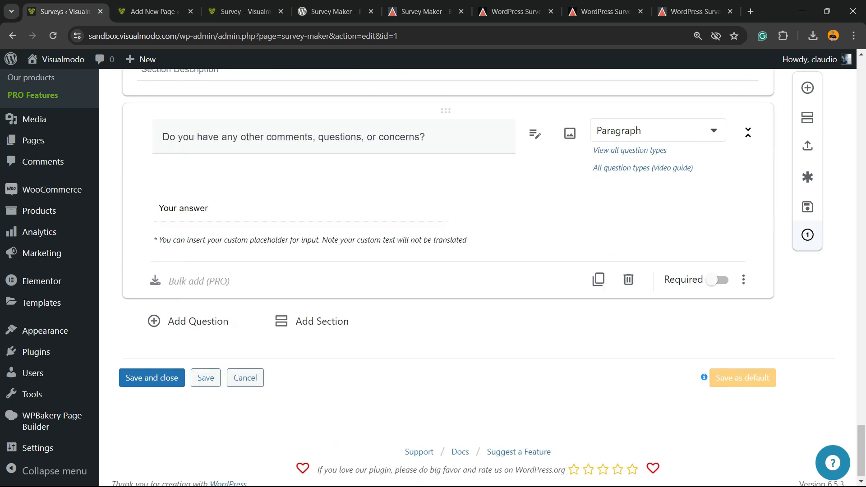
{"action": "left_click", "coordinate": [189, 313]}
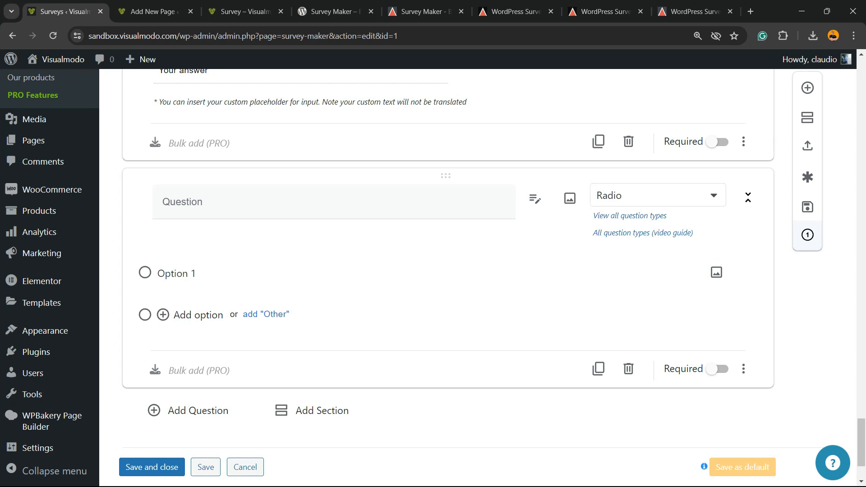
{"action": "left_click", "coordinate": [629, 369]}
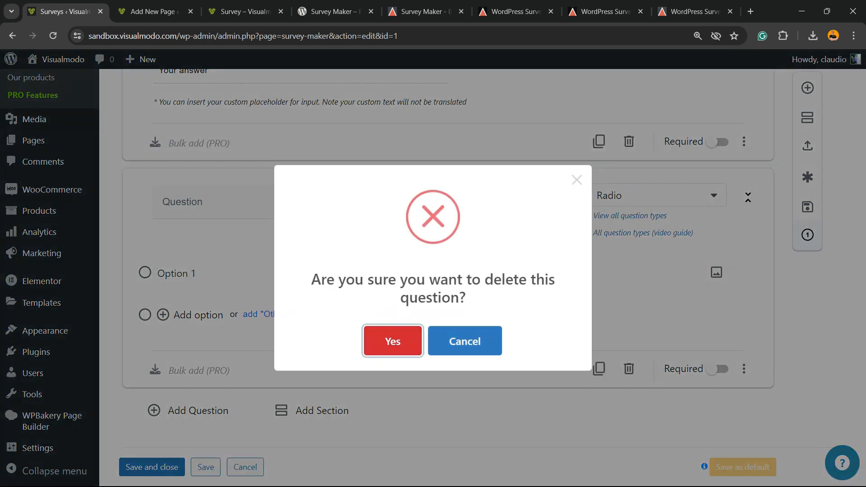
{"action": "left_click", "coordinate": [394, 341]}
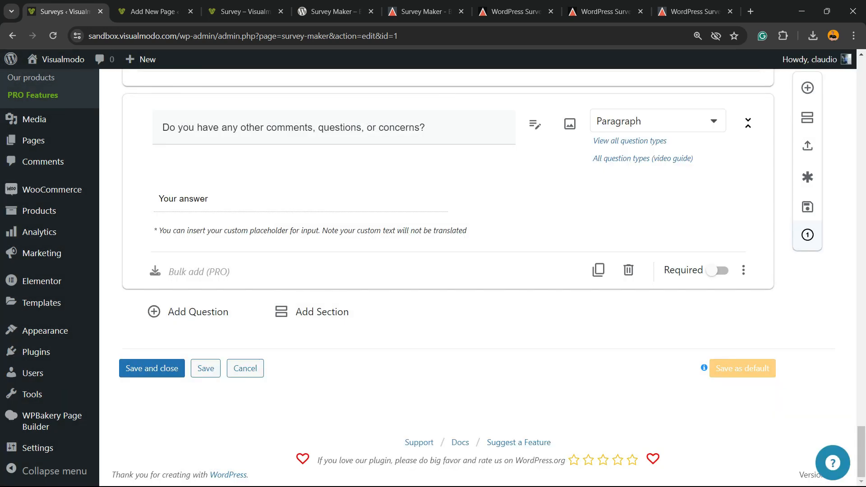
{"action": "left_click", "coordinate": [312, 312]}
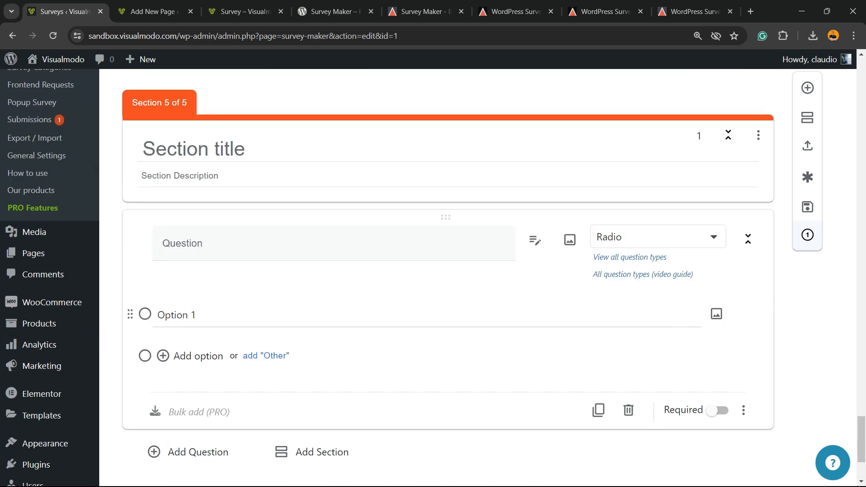
{"action": "left_click", "coordinate": [629, 410]}
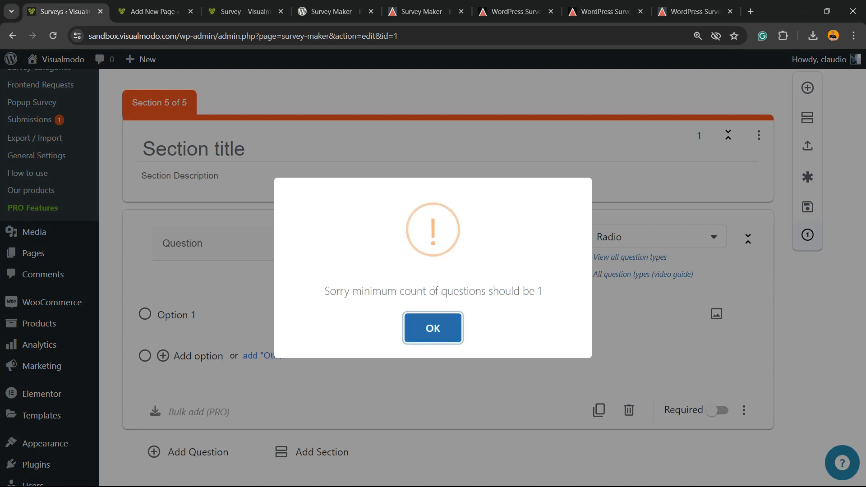
{"action": "left_click", "coordinate": [433, 328]}
{"action": "scroll", "coordinate": [434, 271], "scroll_direction": "up", "scroll_amount": 3}
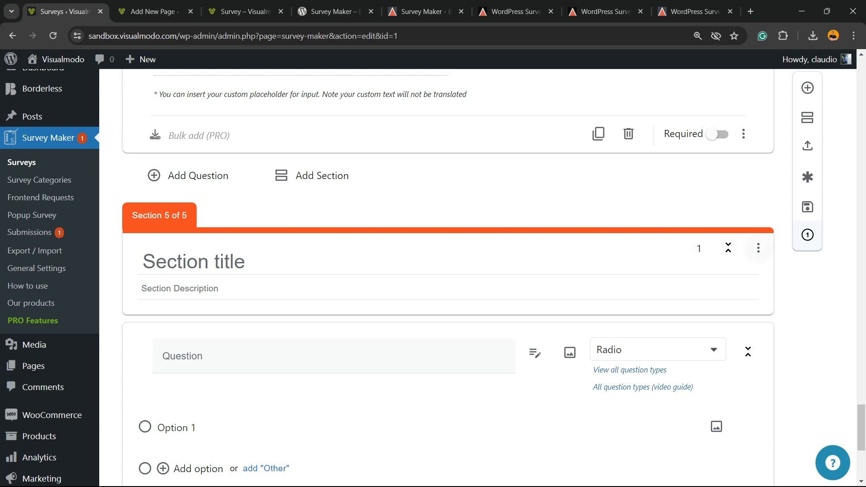
{"action": "left_click", "coordinate": [759, 249]}
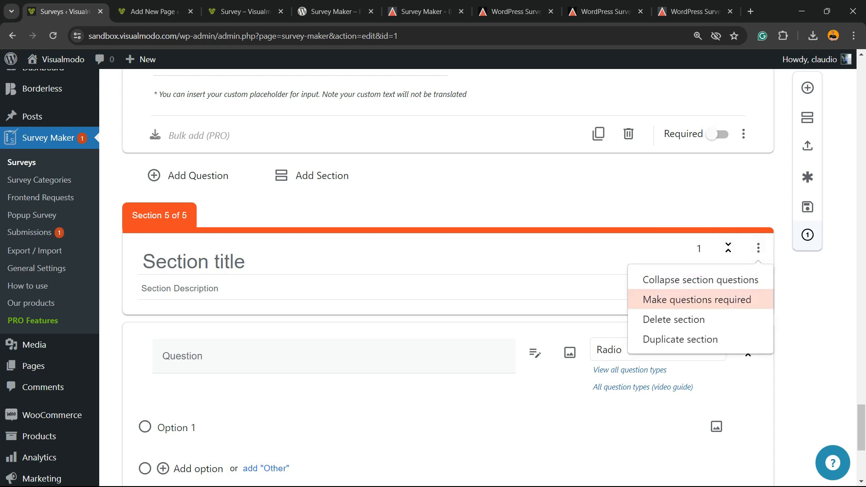
{"action": "left_click", "coordinate": [674, 319]}
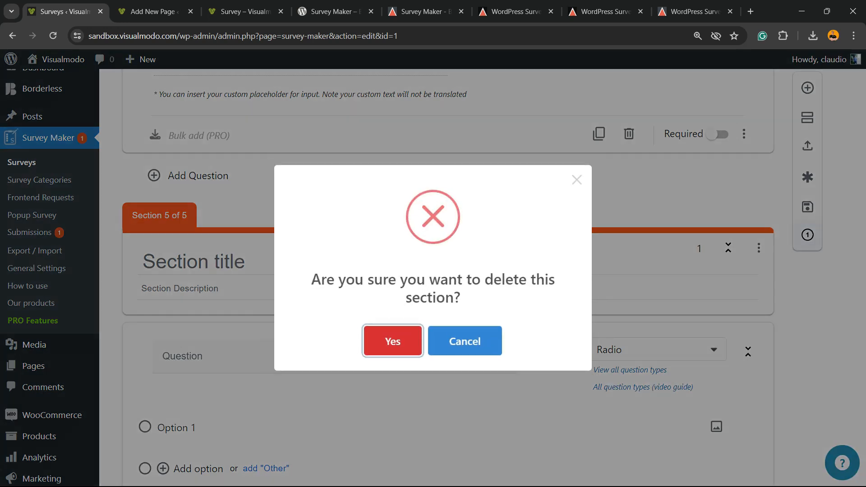
{"action": "left_click", "coordinate": [396, 335]}
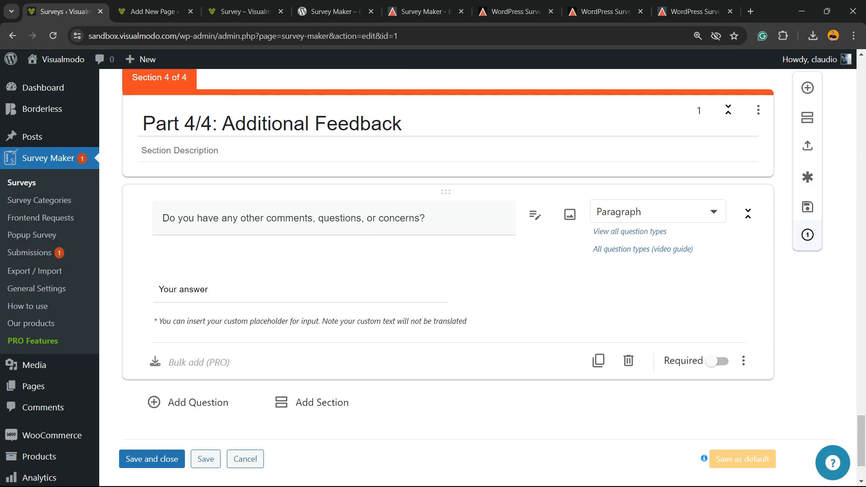
{"action": "scroll", "coordinate": [311, 203], "scroll_direction": "down", "scroll_amount": 4}
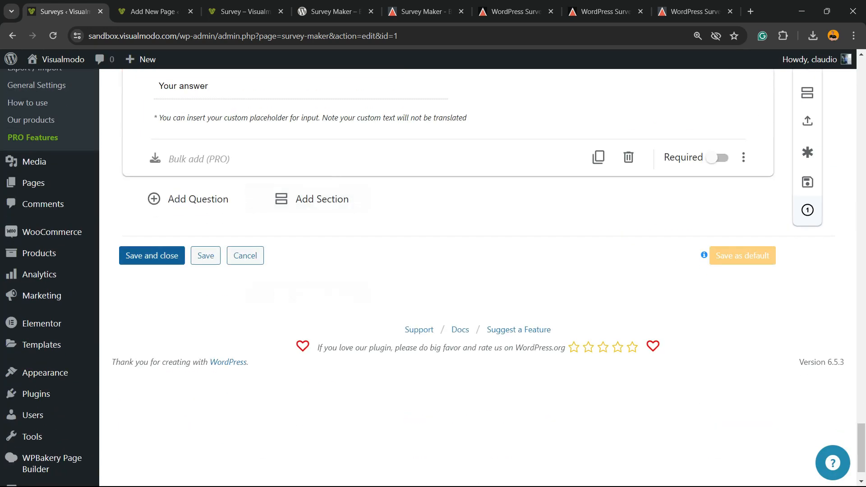
Save the survey and switch its style theme to Classic Dark
{"action": "left_click", "coordinate": [206, 255]}
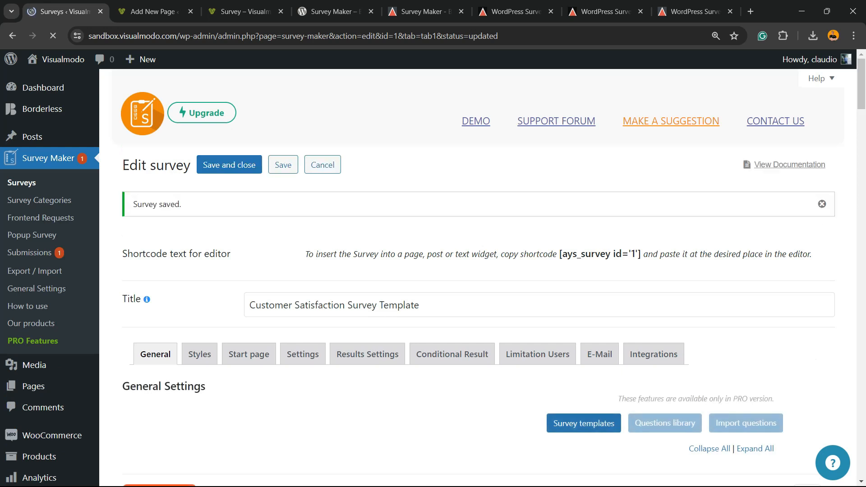
{"action": "scroll", "coordinate": [303, 242], "scroll_direction": "down", "scroll_amount": 3}
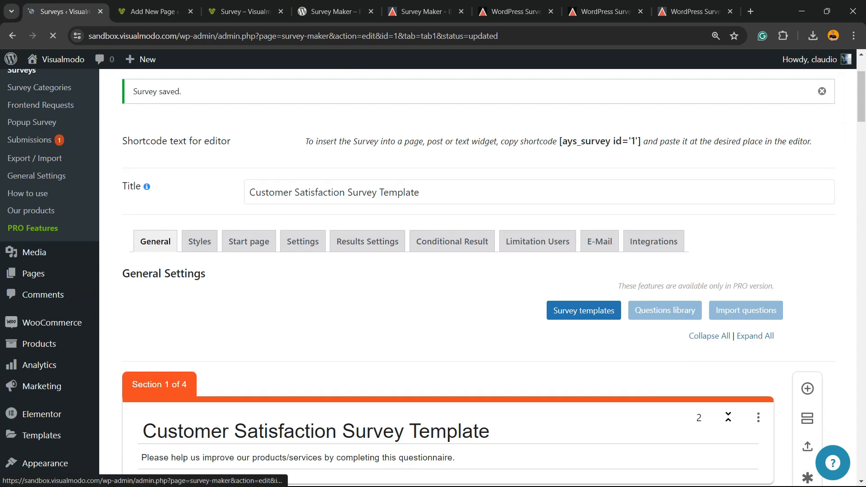
{"action": "left_click", "coordinate": [199, 241]}
{"action": "scroll", "coordinate": [199, 241], "scroll_direction": "down", "scroll_amount": 3}
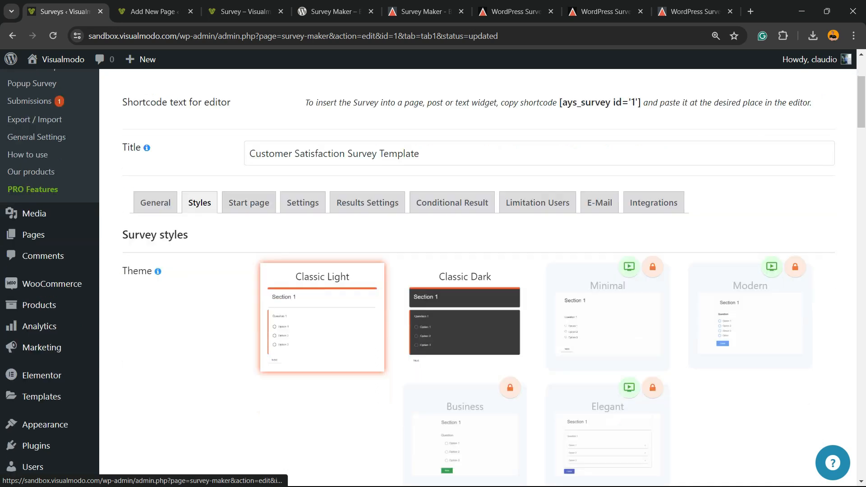
{"action": "left_click", "coordinate": [465, 244]}
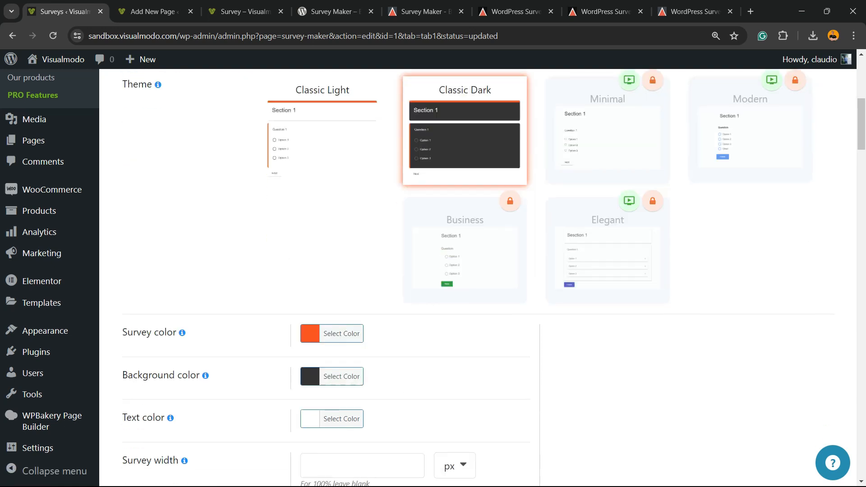
Scroll the Styles settings past survey mobile width to the logo and title font size options
{"action": "scroll", "coordinate": [478, 271], "scroll_direction": "down", "scroll_amount": 3}
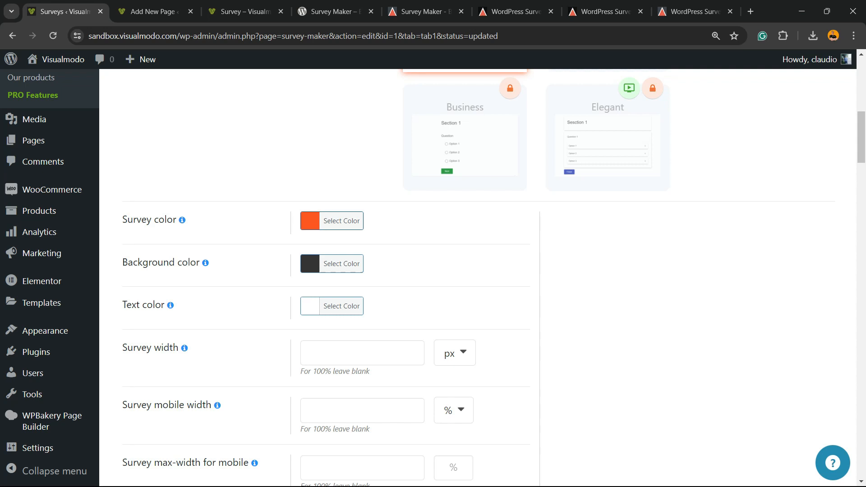
{"action": "scroll", "coordinate": [478, 271], "scroll_direction": "down", "scroll_amount": 3}
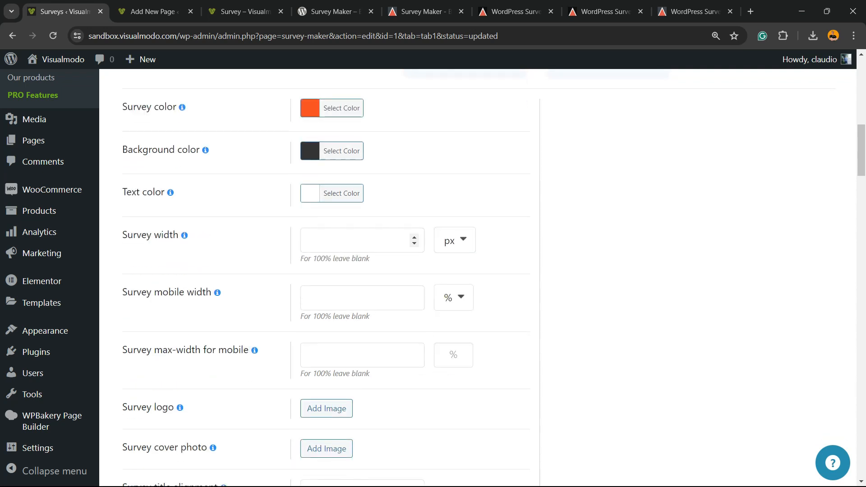
{"action": "scroll", "coordinate": [478, 271], "scroll_direction": "down", "scroll_amount": 3}
{"action": "left_click", "coordinate": [356, 185]}
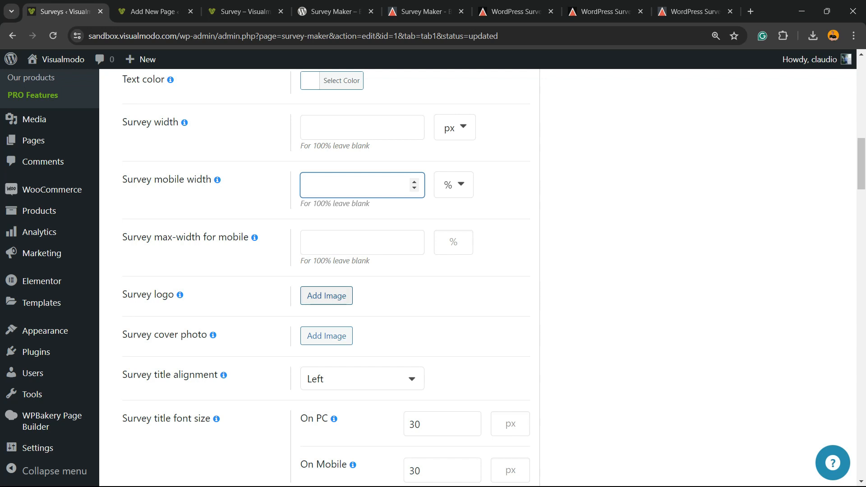
{"action": "scroll", "coordinate": [327, 296], "scroll_direction": "down", "scroll_amount": 2}
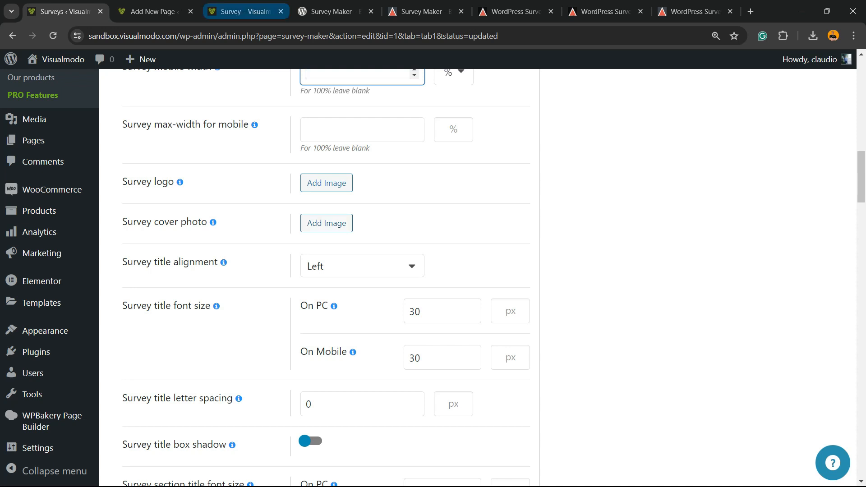
{"action": "left_click", "coordinate": [246, 12]}
{"action": "left_click", "coordinate": [335, 12]}
{"action": "left_click", "coordinate": [425, 12]}
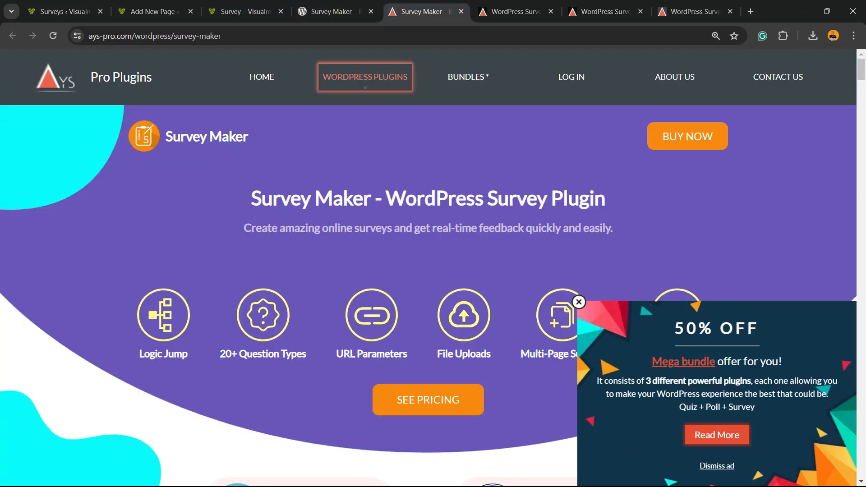
{"action": "left_click", "coordinate": [515, 12]}
{"action": "scroll", "coordinate": [429, 270], "scroll_direction": "up", "scroll_amount": 20}
{"action": "scroll", "coordinate": [428, 271], "scroll_direction": "up", "scroll_amount": 20}
{"action": "scroll", "coordinate": [429, 271], "scroll_direction": "down", "scroll_amount": 5}
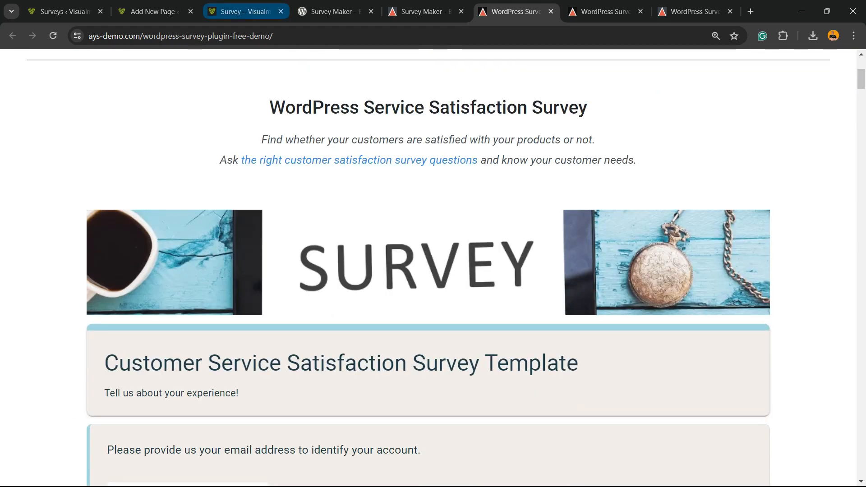
{"action": "left_click", "coordinate": [154, 12]}
{"action": "left_click", "coordinate": [246, 11]}
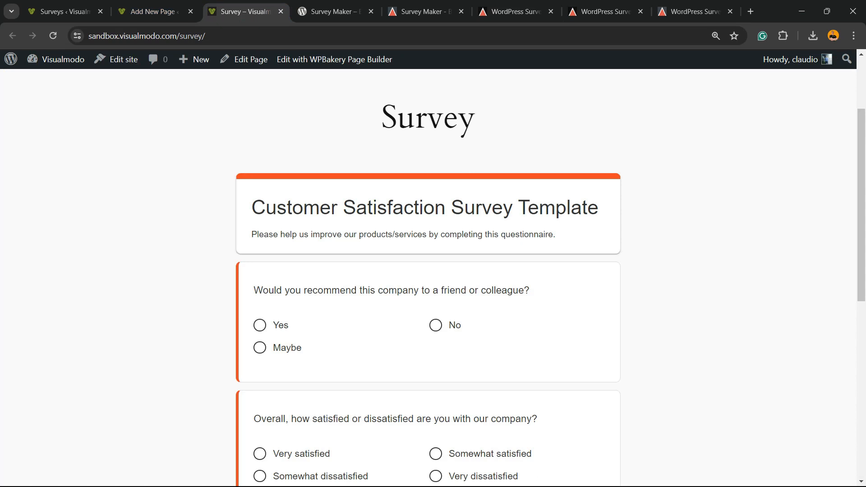
{"action": "left_click", "coordinate": [64, 11]}
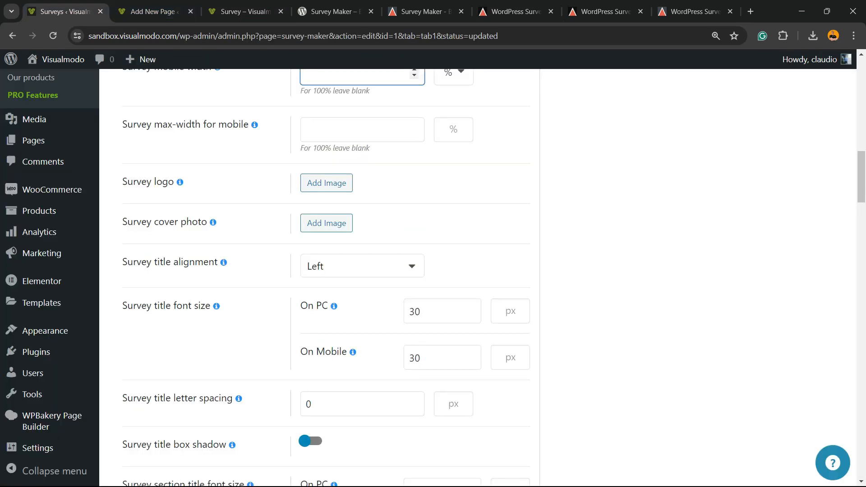
{"action": "left_click", "coordinate": [363, 267]}
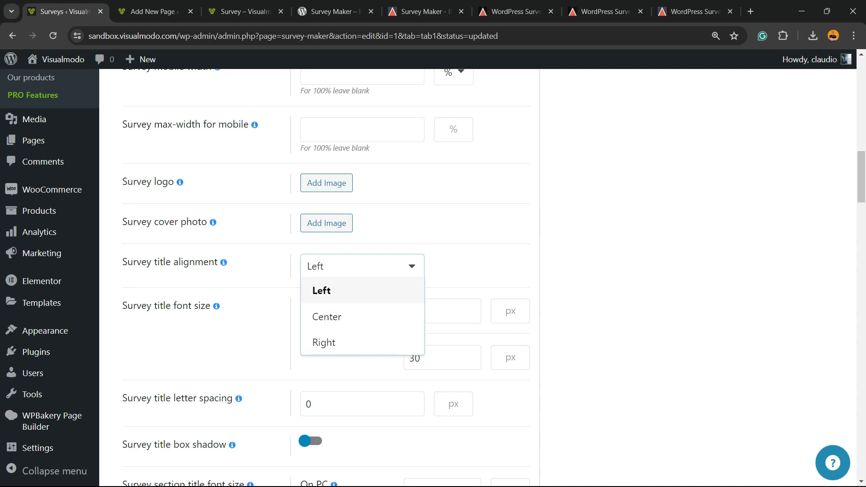
{"action": "left_click", "coordinate": [362, 267]}
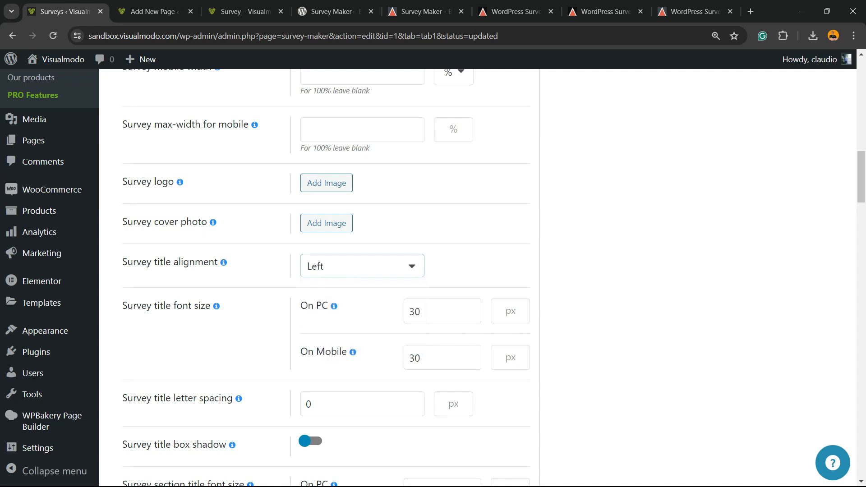
{"action": "scroll", "coordinate": [469, 312], "scroll_direction": "down", "scroll_amount": 2}
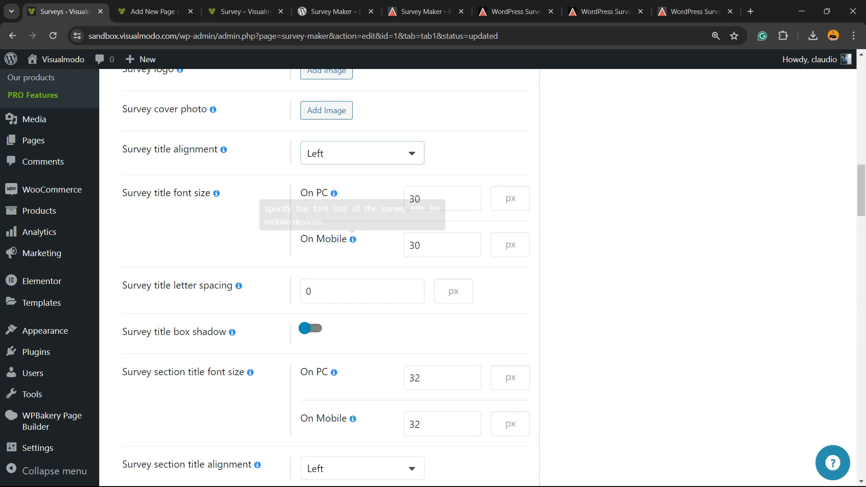
{"action": "left_click_drag", "start_coordinate": [427, 246], "coordinate": [406, 245]}
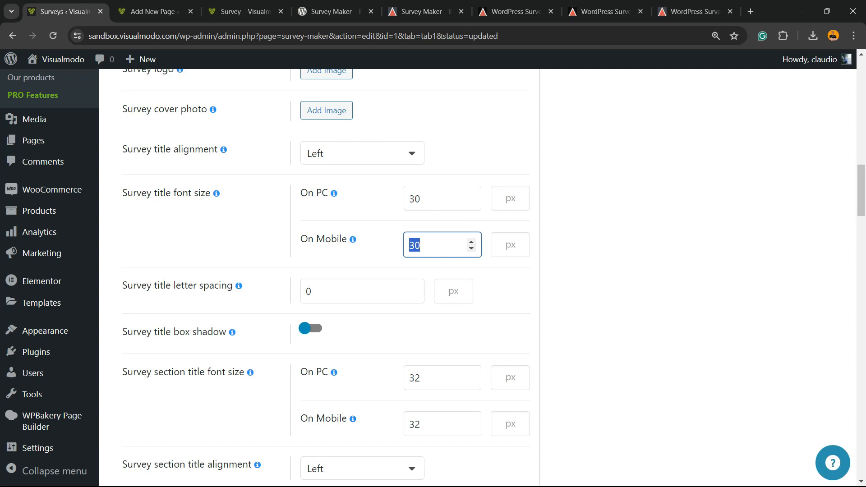
{"action": "scroll", "coordinate": [361, 292], "scroll_direction": "down", "scroll_amount": 2}
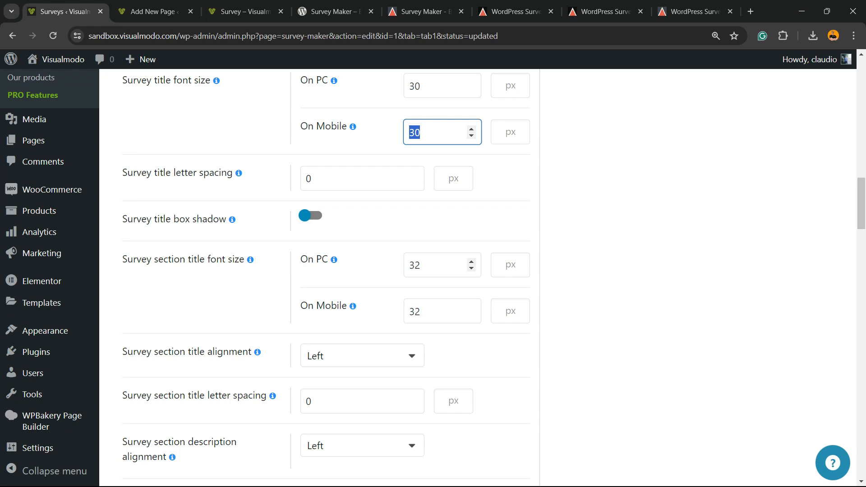
{"action": "scroll", "coordinate": [434, 311], "scroll_direction": "down", "scroll_amount": 2}
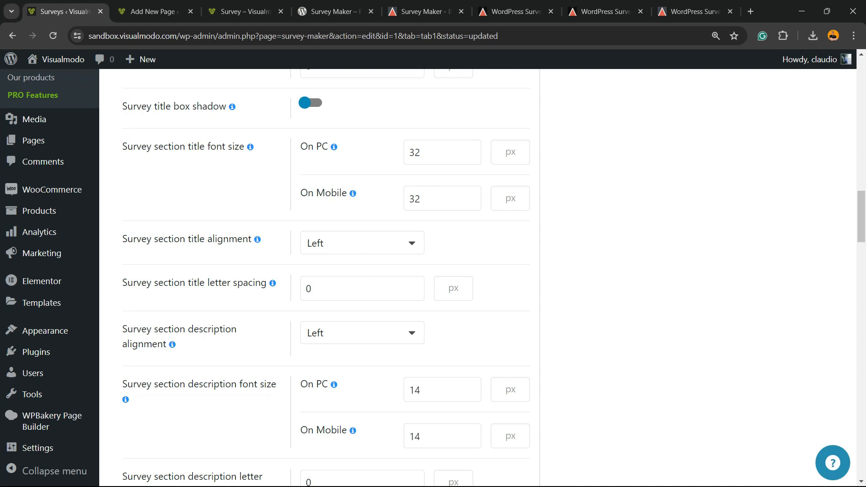
{"action": "scroll", "coordinate": [433, 277], "scroll_direction": "down", "scroll_amount": 7}
{"action": "scroll", "coordinate": [434, 277], "scroll_direction": "down", "scroll_amount": 11}
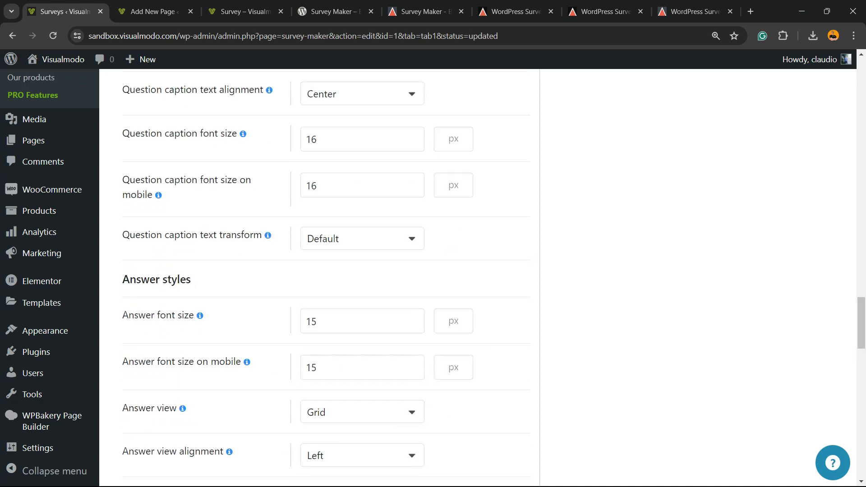
{"action": "scroll", "coordinate": [433, 277], "scroll_direction": "down", "scroll_amount": 18}
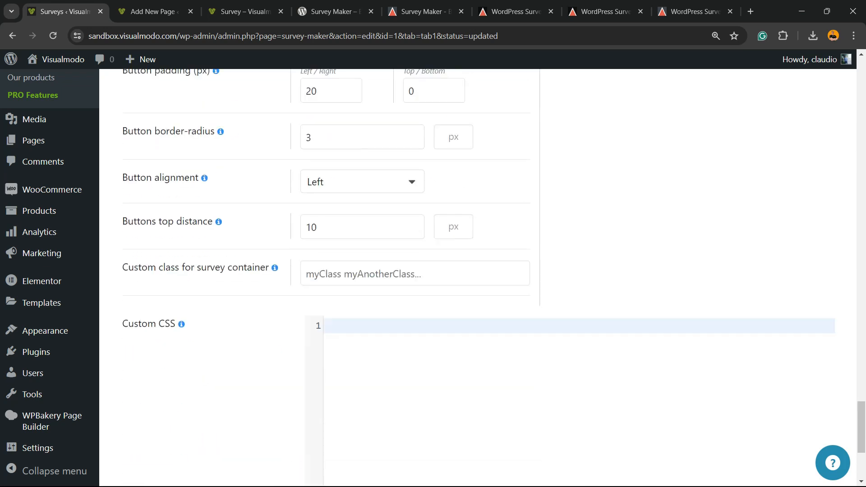
{"action": "scroll", "coordinate": [434, 278], "scroll_direction": "down", "scroll_amount": 4}
{"action": "scroll", "coordinate": [434, 278], "scroll_direction": "up", "scroll_amount": 2}
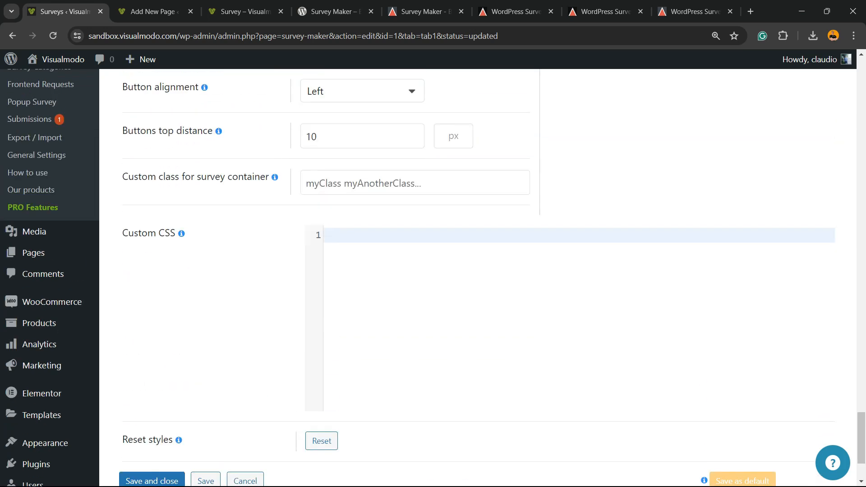
{"action": "scroll", "coordinate": [433, 278], "scroll_direction": "up", "scroll_amount": 2}
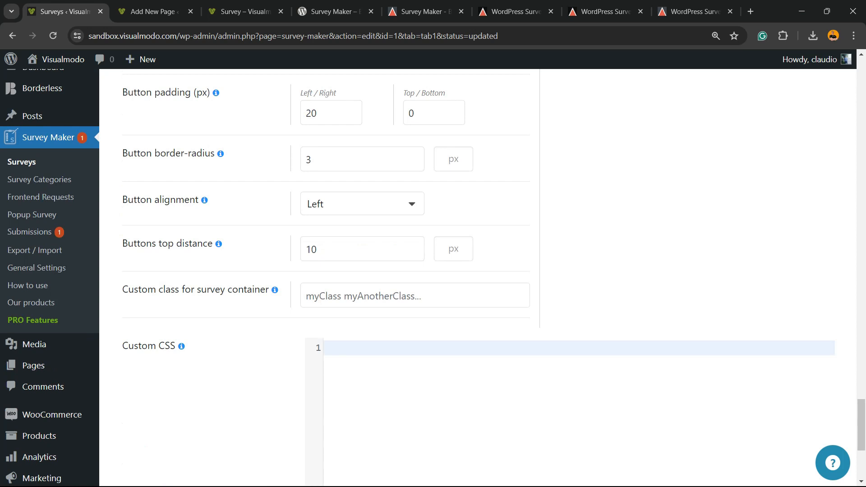
{"action": "scroll", "coordinate": [433, 278], "scroll_direction": "down", "scroll_amount": 4}
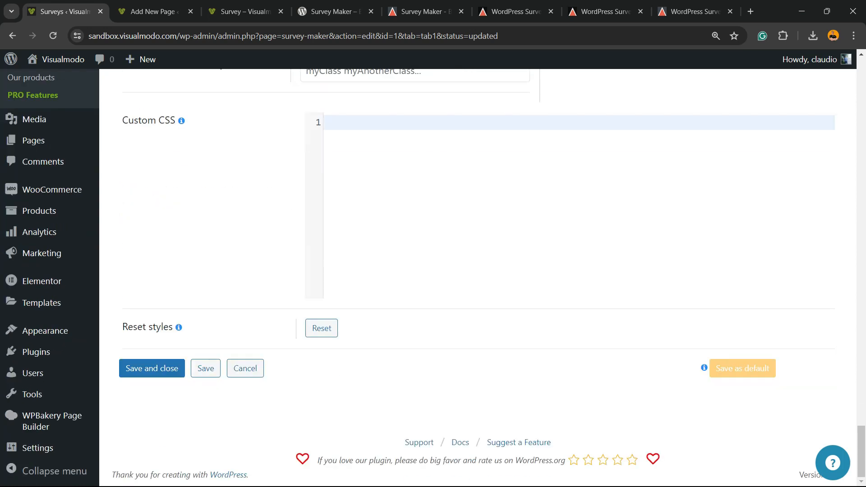
{"action": "scroll", "coordinate": [434, 278], "scroll_direction": "up", "scroll_amount": 20}
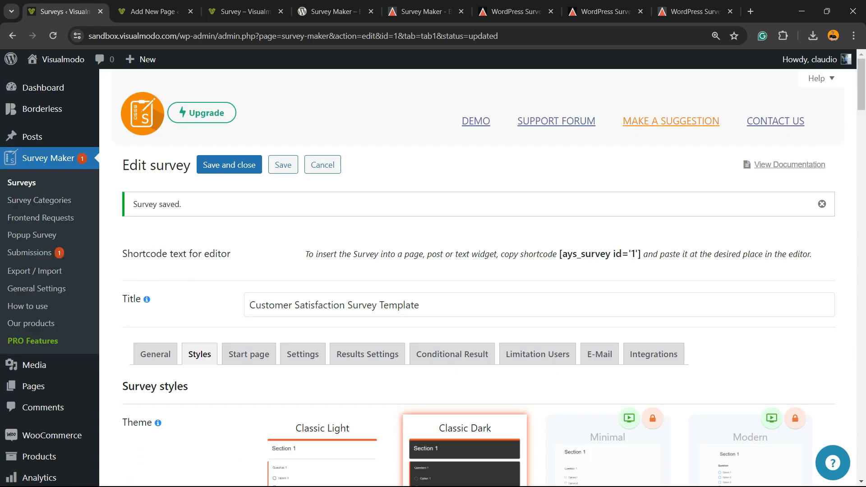
Look over the Pro-locked Start page options (start page on, empty title and description), then go to Settings
{"action": "scroll", "coordinate": [248, 242], "scroll_direction": "down", "scroll_amount": 3}
{"action": "left_click", "coordinate": [249, 241]}
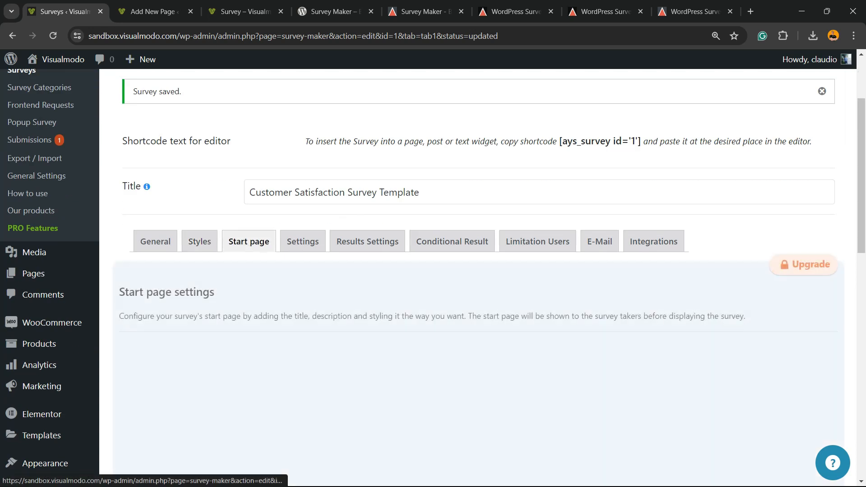
{"action": "scroll", "coordinate": [433, 278], "scroll_direction": "down", "scroll_amount": 7}
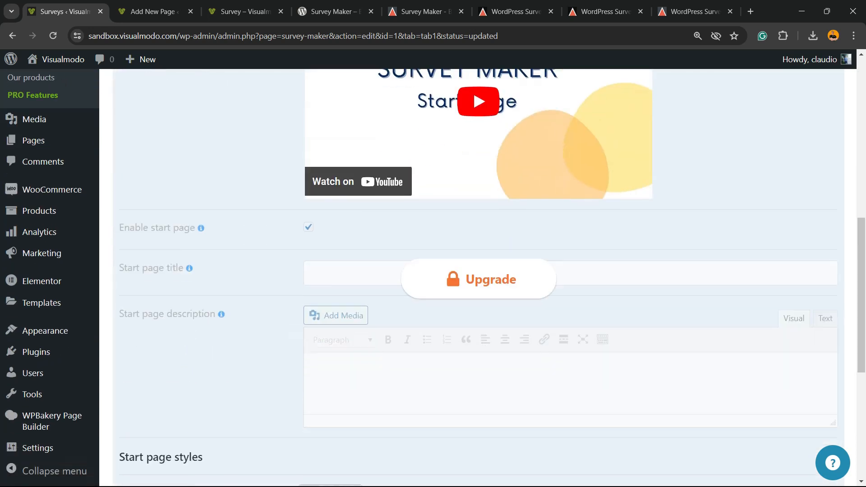
{"action": "scroll", "coordinate": [433, 278], "scroll_direction": "up", "scroll_amount": 4}
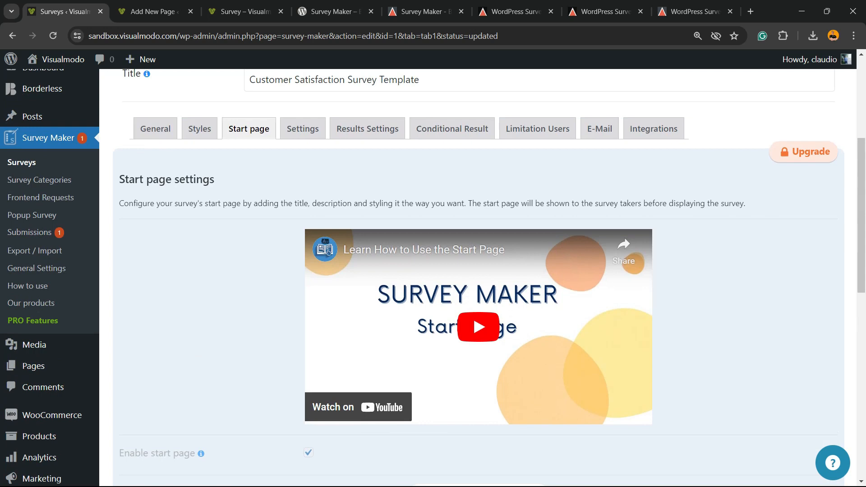
{"action": "scroll", "coordinate": [433, 277], "scroll_direction": "down", "scroll_amount": 6}
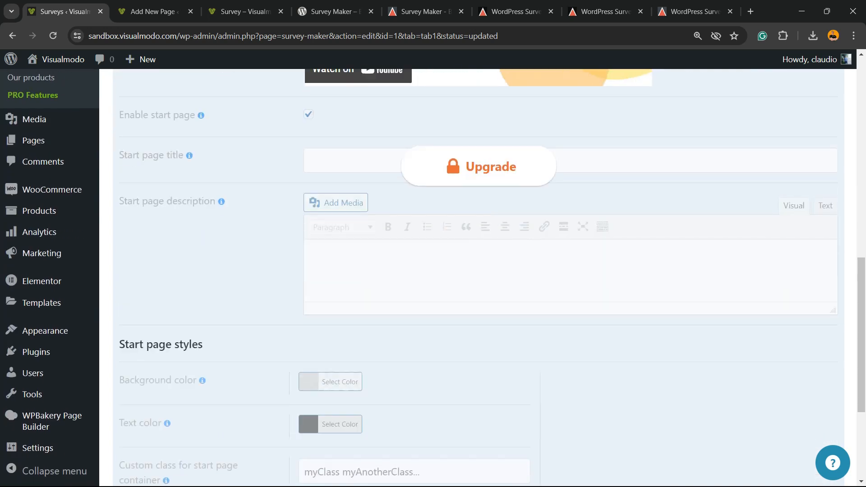
{"action": "scroll", "coordinate": [433, 278], "scroll_direction": "down", "scroll_amount": 3}
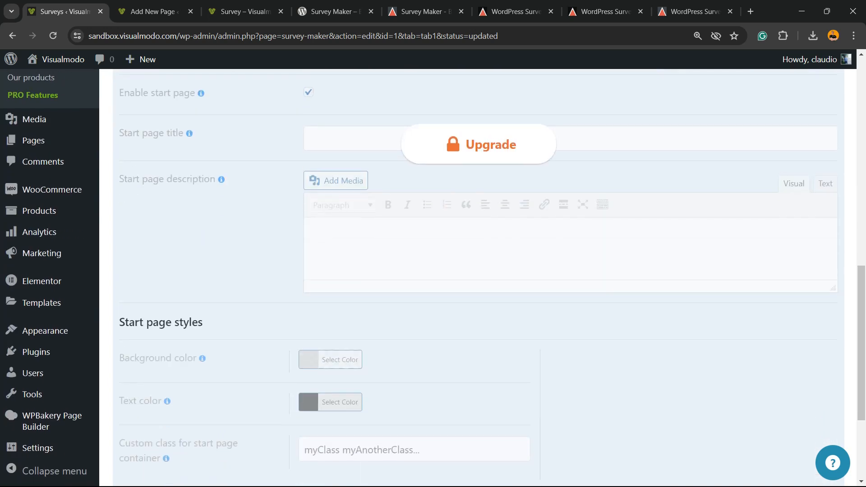
{"action": "scroll", "coordinate": [433, 278], "scroll_direction": "up", "scroll_amount": 4}
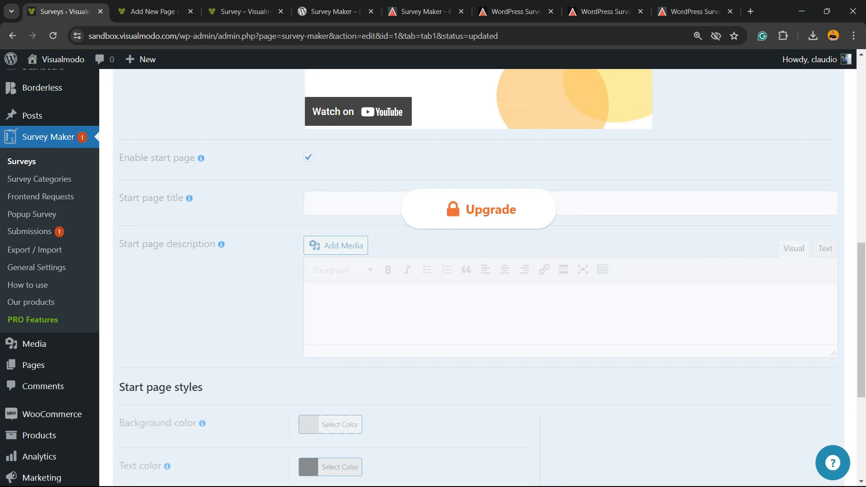
{"action": "scroll", "coordinate": [433, 277], "scroll_direction": "up", "scroll_amount": 8}
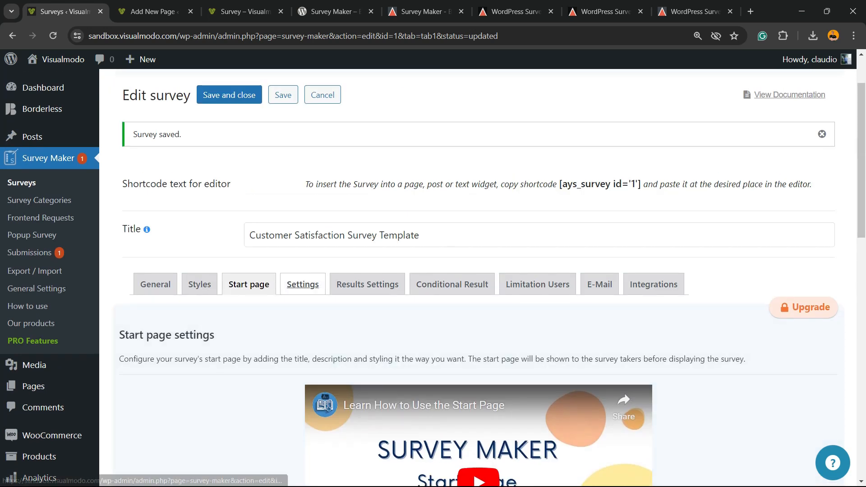
{"action": "left_click", "coordinate": [303, 284]}
Scroll through the Settings options: status Published, category Uncategorized, Pro-locked Terms and Conditions and scheduling
{"action": "scroll", "coordinate": [303, 285], "scroll_direction": "down", "scroll_amount": 2}
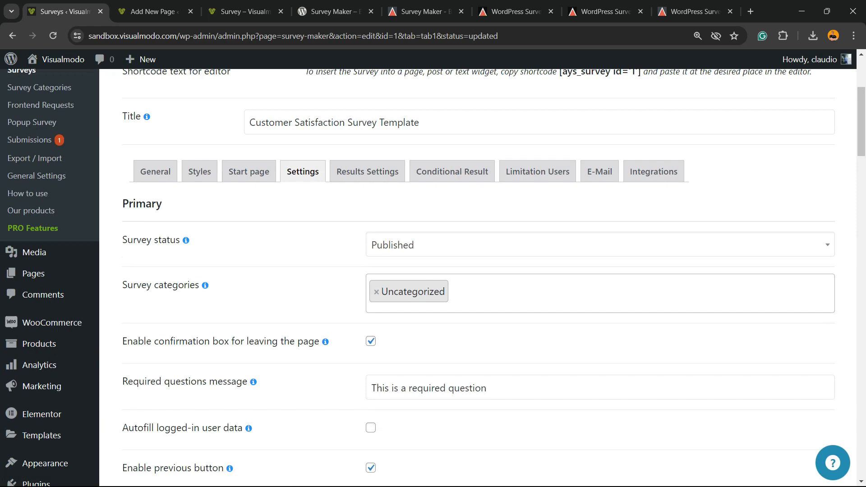
{"action": "scroll", "coordinate": [434, 278], "scroll_direction": "down", "scroll_amount": 2}
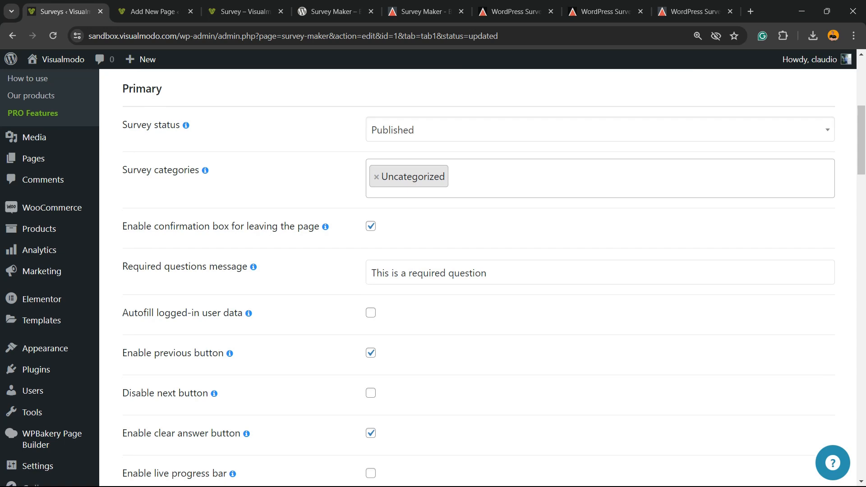
{"action": "scroll", "coordinate": [478, 278], "scroll_direction": "down", "scroll_amount": 7}
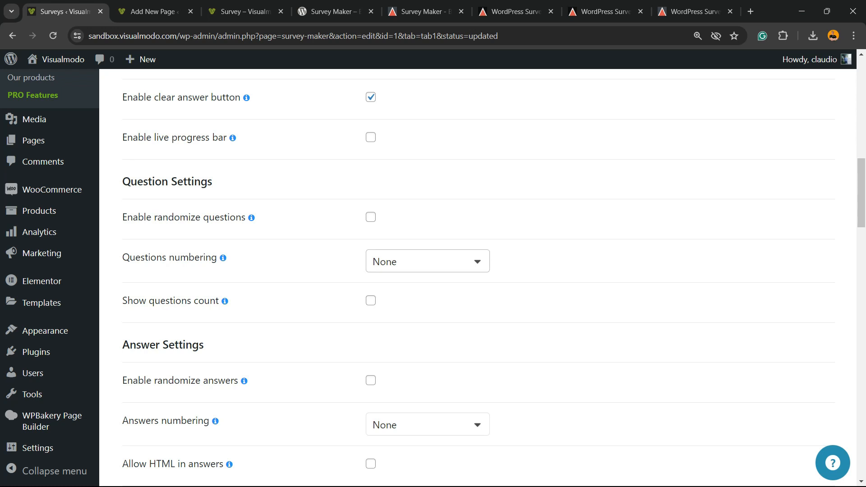
{"action": "scroll", "coordinate": [478, 278], "scroll_direction": "down", "scroll_amount": 7}
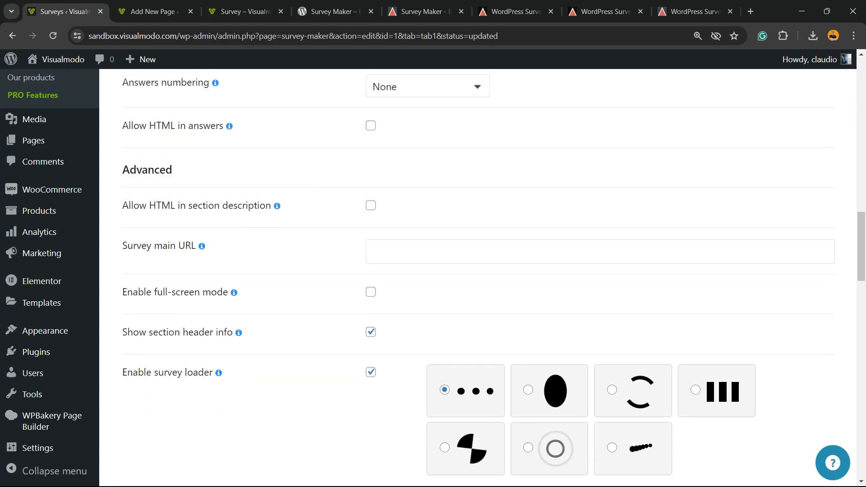
{"action": "scroll", "coordinate": [478, 278], "scroll_direction": "down", "scroll_amount": 2}
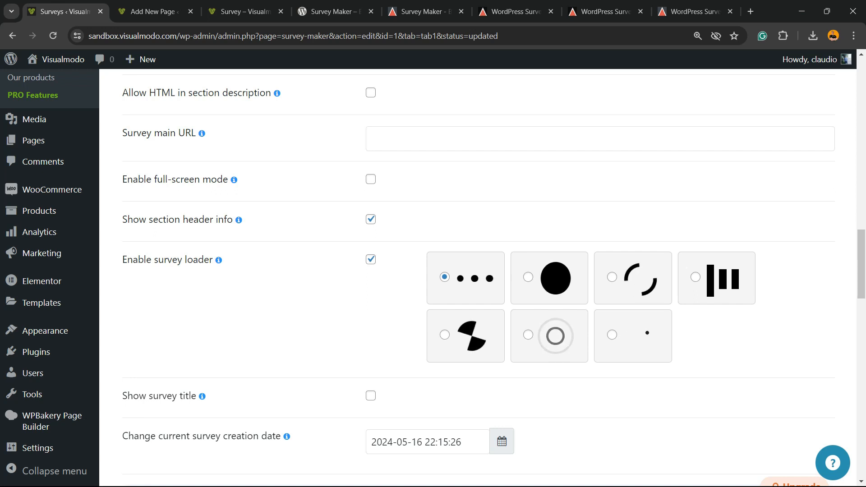
{"action": "scroll", "coordinate": [478, 278], "scroll_direction": "down", "scroll_amount": 5}
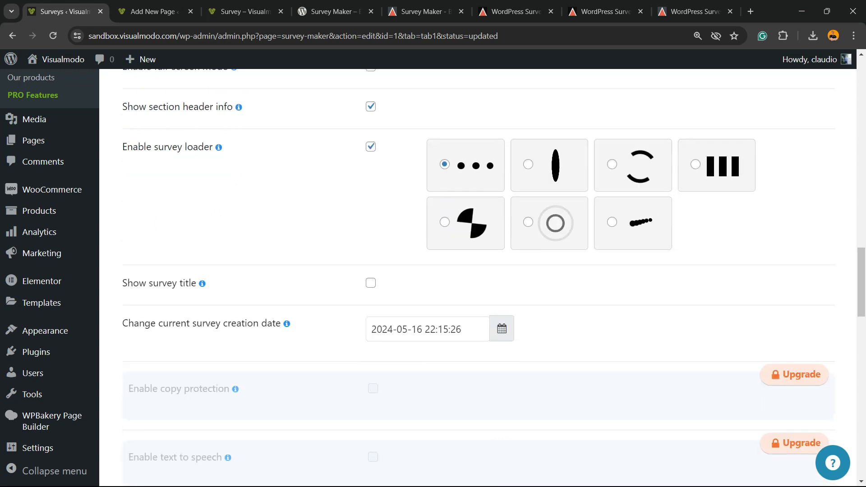
{"action": "scroll", "coordinate": [478, 278], "scroll_direction": "down", "scroll_amount": 5}
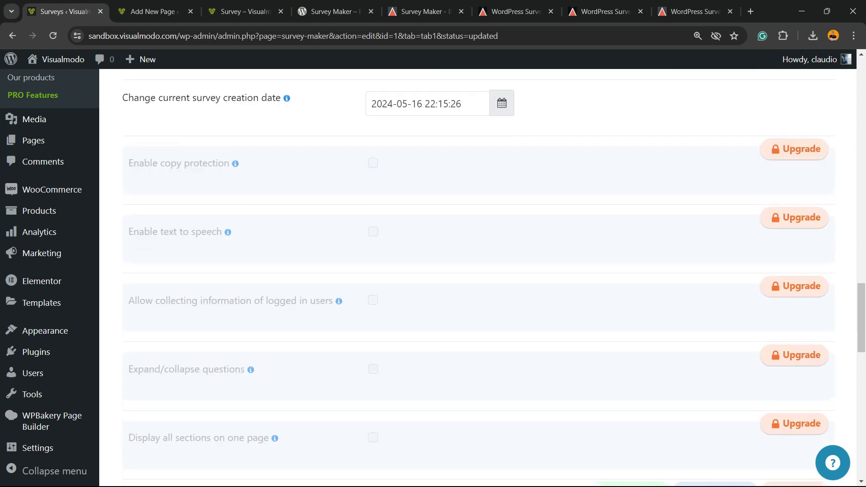
{"action": "scroll", "coordinate": [479, 278], "scroll_direction": "up", "scroll_amount": 3}
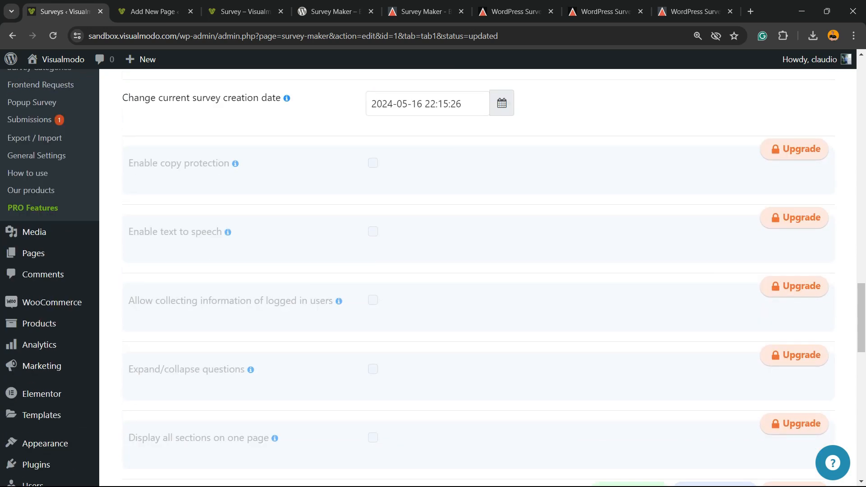
{"action": "scroll", "coordinate": [478, 278], "scroll_direction": "down", "scroll_amount": 3}
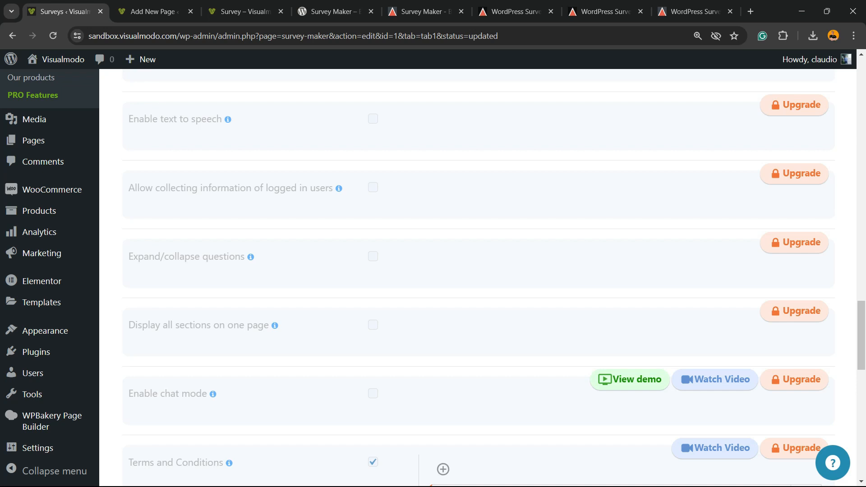
{"action": "scroll", "coordinate": [479, 278], "scroll_direction": "down", "scroll_amount": 2}
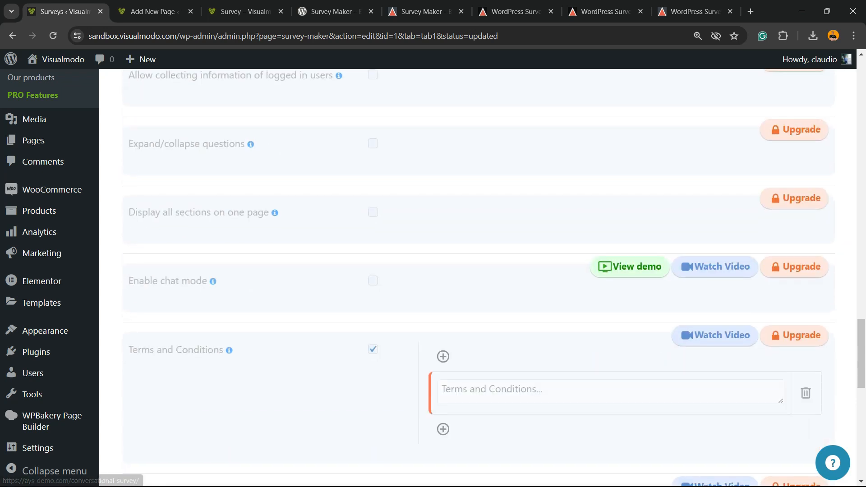
{"action": "scroll", "coordinate": [478, 278], "scroll_direction": "down", "scroll_amount": 6}
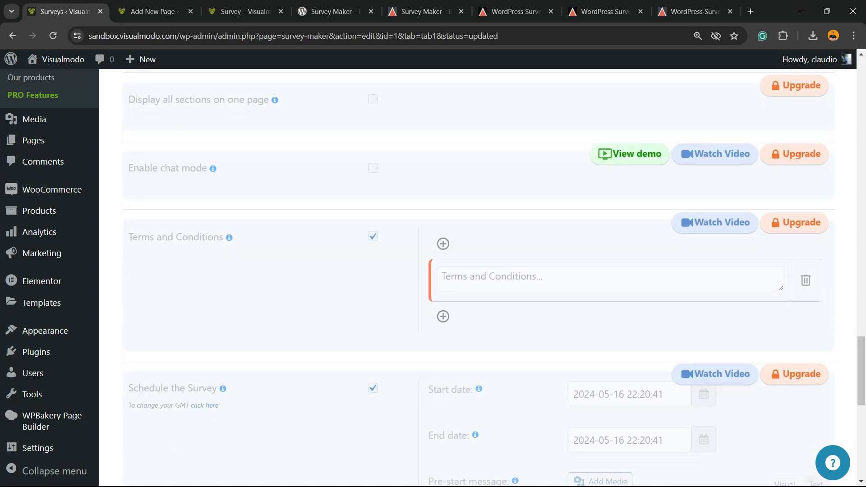
{"action": "scroll", "coordinate": [478, 278], "scroll_direction": "down", "scroll_amount": 1}
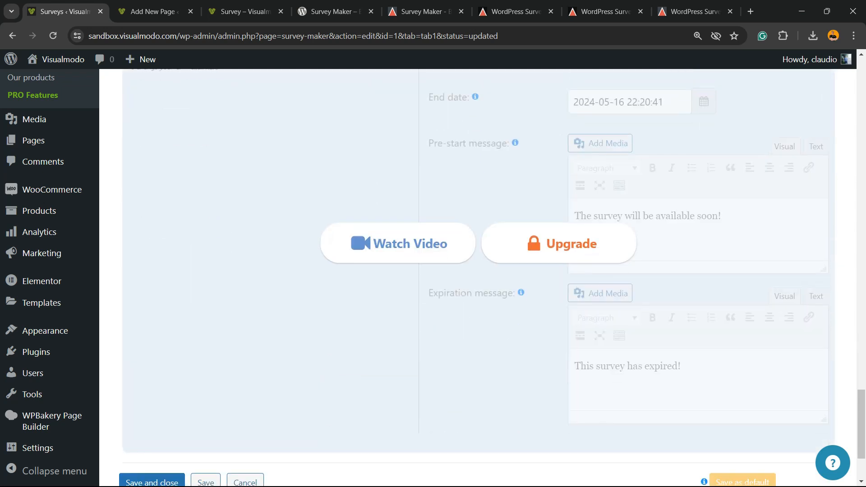
{"action": "scroll", "coordinate": [478, 278], "scroll_direction": "up", "scroll_amount": 3}
{"action": "scroll", "coordinate": [478, 278], "scroll_direction": "up", "scroll_amount": 1}
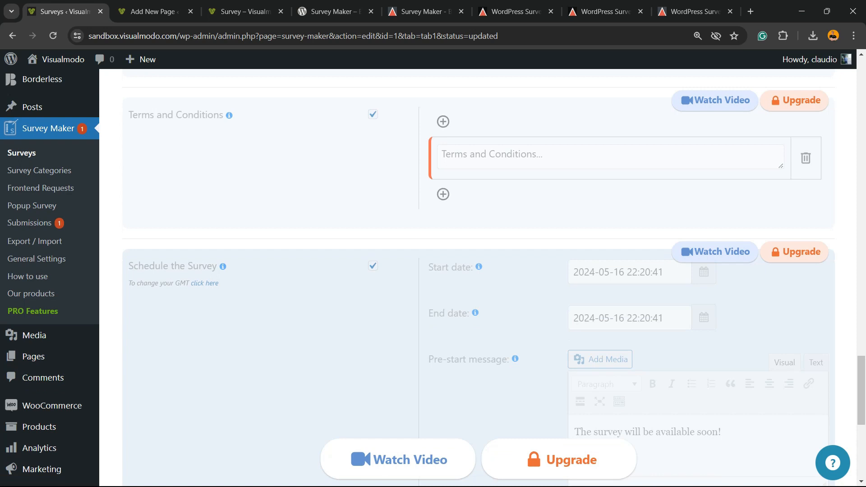
{"action": "scroll", "coordinate": [479, 278], "scroll_direction": "down", "scroll_amount": 8}
{"action": "scroll", "coordinate": [478, 278], "scroll_direction": "up", "scroll_amount": 7}
{"action": "scroll", "coordinate": [478, 278], "scroll_direction": "up", "scroll_amount": 15}
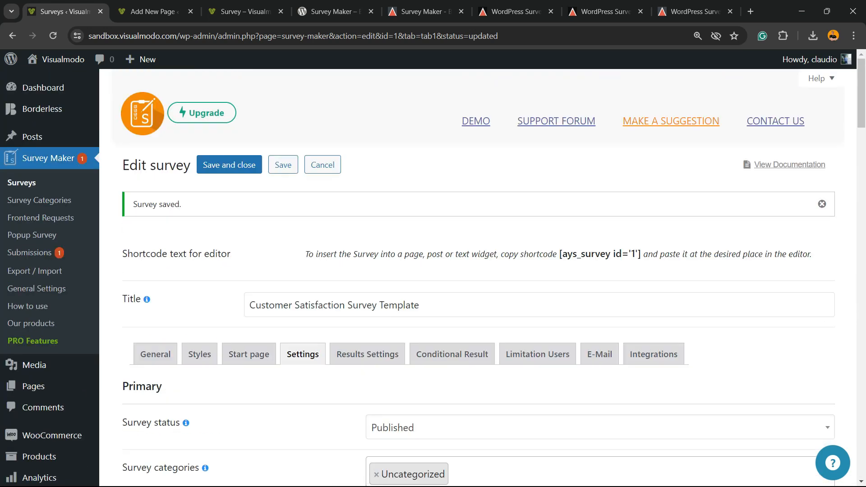
{"action": "left_click", "coordinate": [367, 355]}
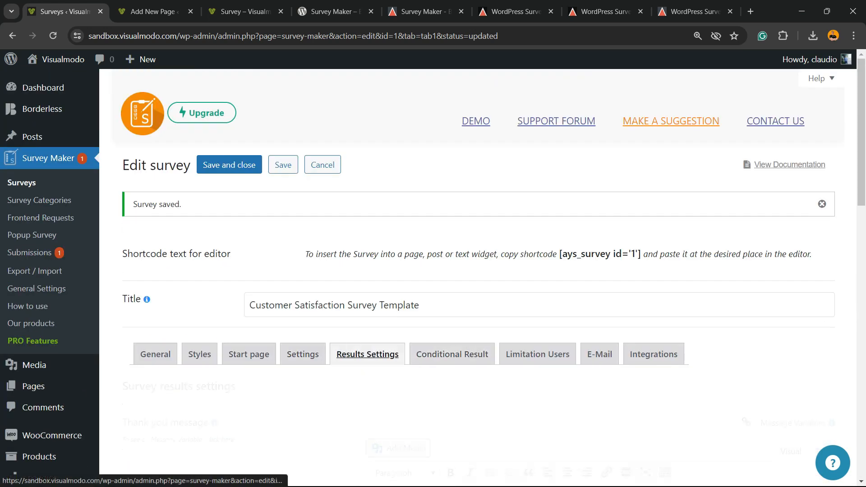
{"action": "scroll", "coordinate": [367, 354], "scroll_direction": "down", "scroll_amount": 2}
{"action": "scroll", "coordinate": [479, 278], "scroll_direction": "down", "scroll_amount": 2}
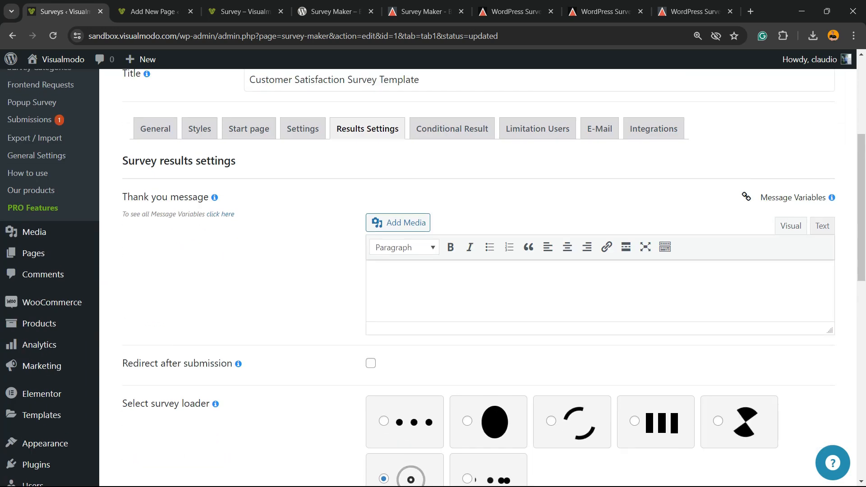
{"action": "left_click", "coordinate": [374, 277]}
{"action": "scroll", "coordinate": [478, 278], "scroll_direction": "down", "scroll_amount": 2}
{"action": "scroll", "coordinate": [479, 278], "scroll_direction": "up", "scroll_amount": 2}
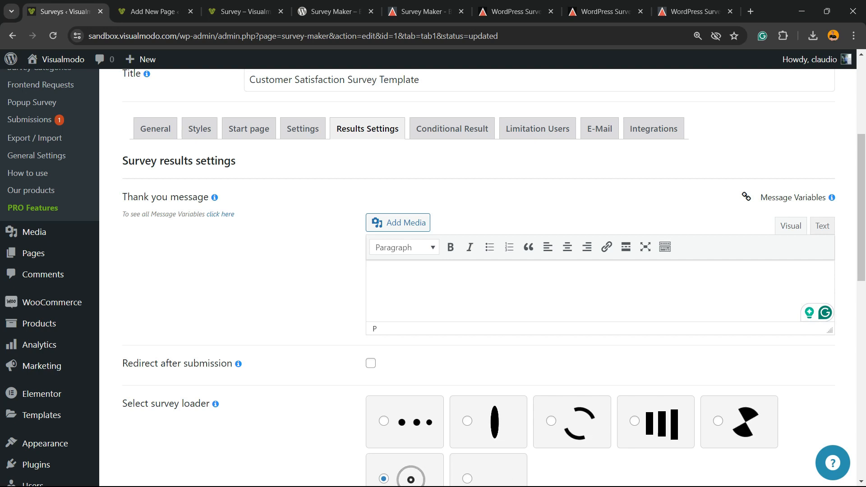
{"action": "scroll", "coordinate": [478, 278], "scroll_direction": "down", "scroll_amount": 2}
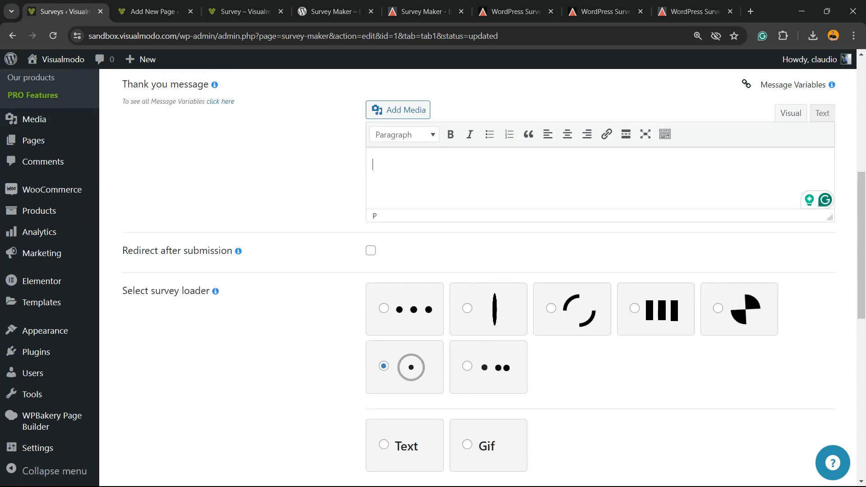
{"action": "left_click", "coordinate": [371, 251]}
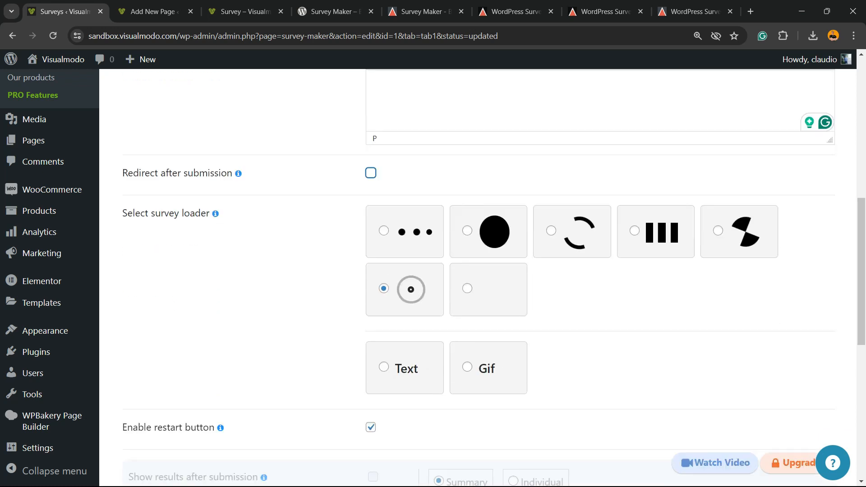
{"action": "scroll", "coordinate": [479, 278], "scroll_direction": "down", "scroll_amount": 1}
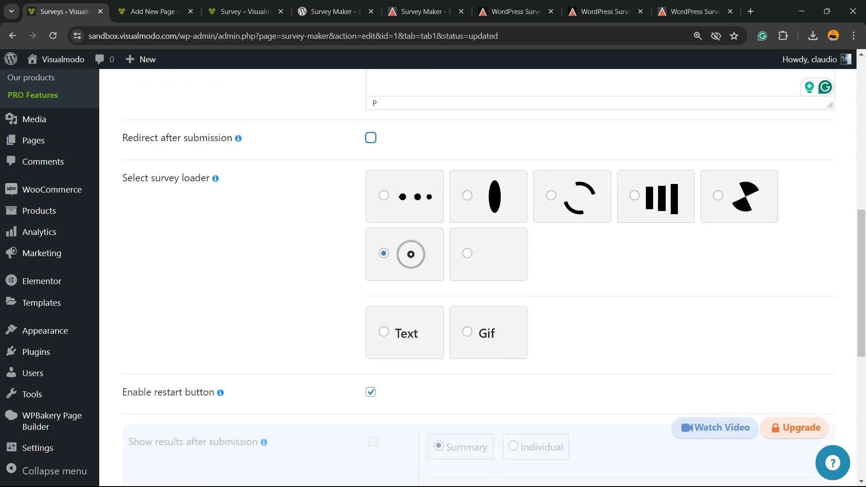
{"action": "scroll", "coordinate": [478, 277], "scroll_direction": "down", "scroll_amount": 6}
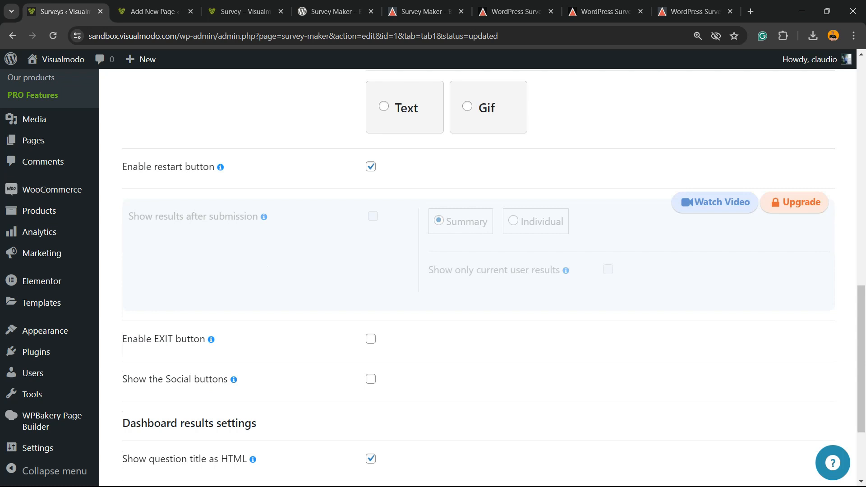
{"action": "scroll", "coordinate": [478, 278], "scroll_direction": "up", "scroll_amount": 3}
{"action": "left_click", "coordinate": [384, 220]}
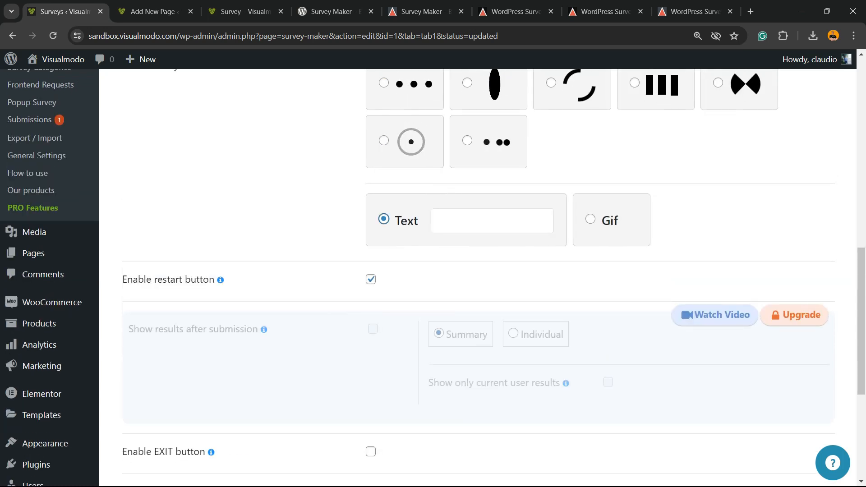
{"action": "left_click", "coordinate": [591, 219]}
{"action": "scroll", "coordinate": [479, 277], "scroll_direction": "up", "scroll_amount": 7}
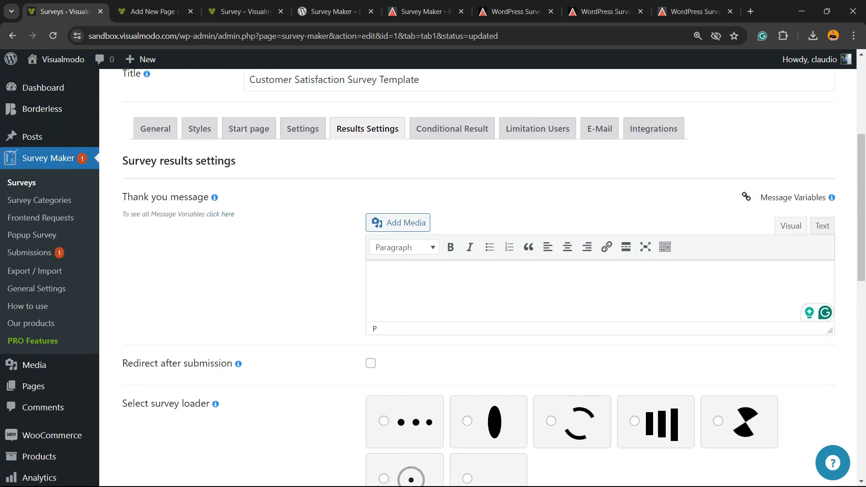
{"action": "scroll", "coordinate": [478, 278], "scroll_direction": "down", "scroll_amount": 2}
{"action": "left_click", "coordinate": [384, 366]}
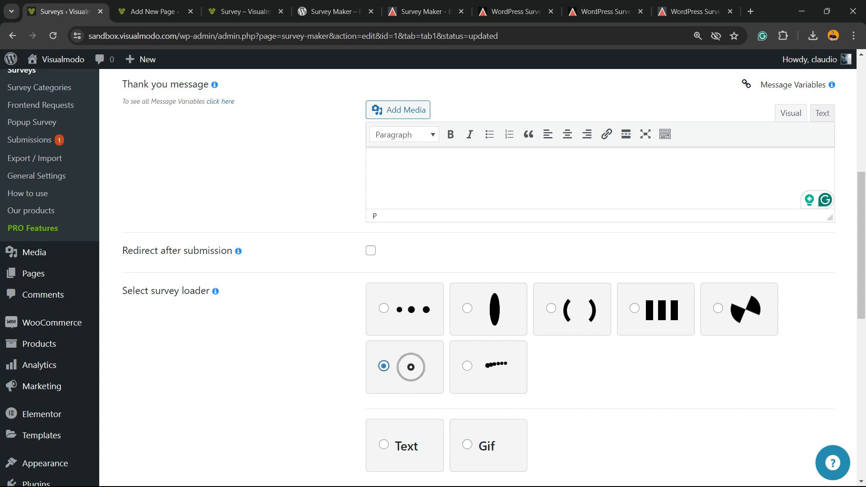
{"action": "scroll", "coordinate": [478, 278], "scroll_direction": "down", "scroll_amount": 5}
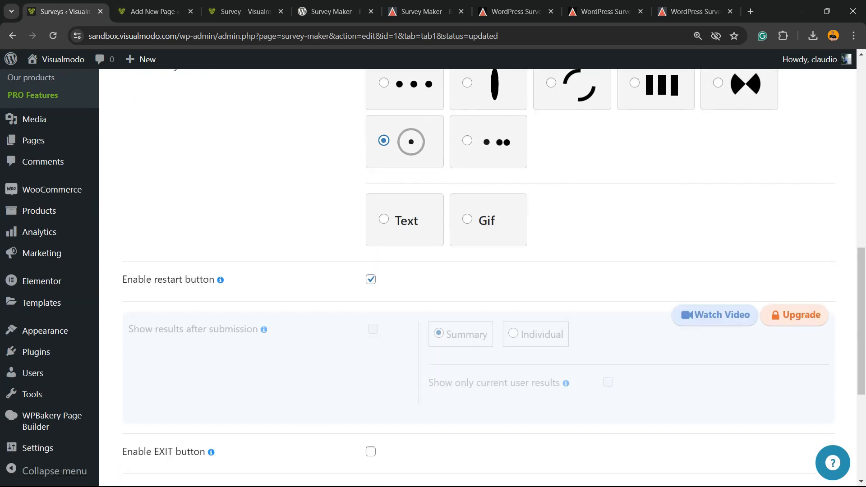
{"action": "scroll", "coordinate": [479, 277], "scroll_direction": "down", "scroll_amount": 3}
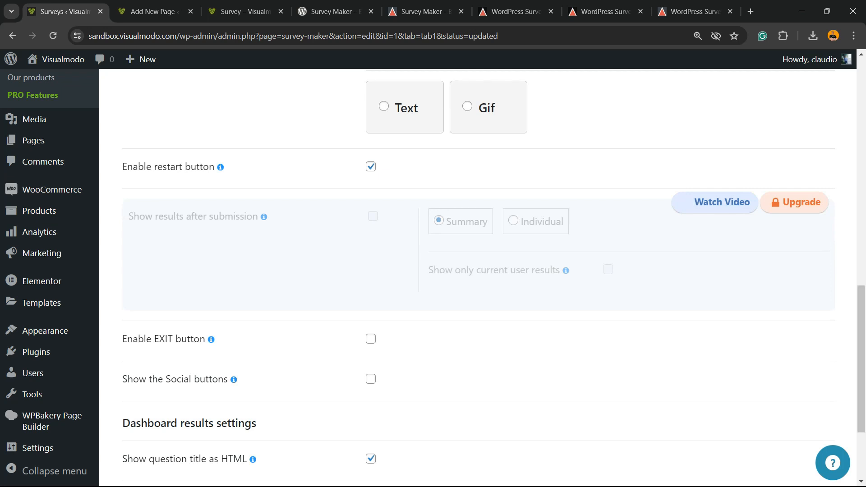
{"action": "scroll", "coordinate": [478, 277], "scroll_direction": "down", "scroll_amount": 3}
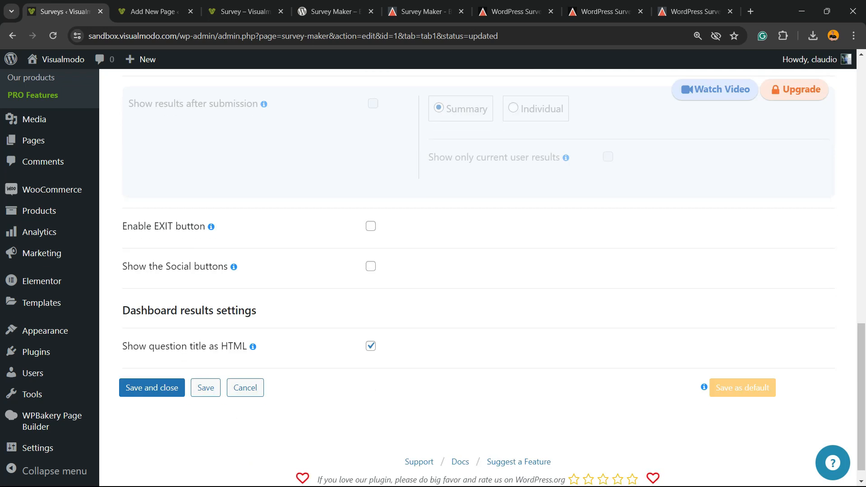
Turn on Show the Social buttons for the survey results
{"action": "left_click", "coordinate": [371, 266]}
{"action": "scroll", "coordinate": [370, 266], "scroll_direction": "down", "scroll_amount": 2}
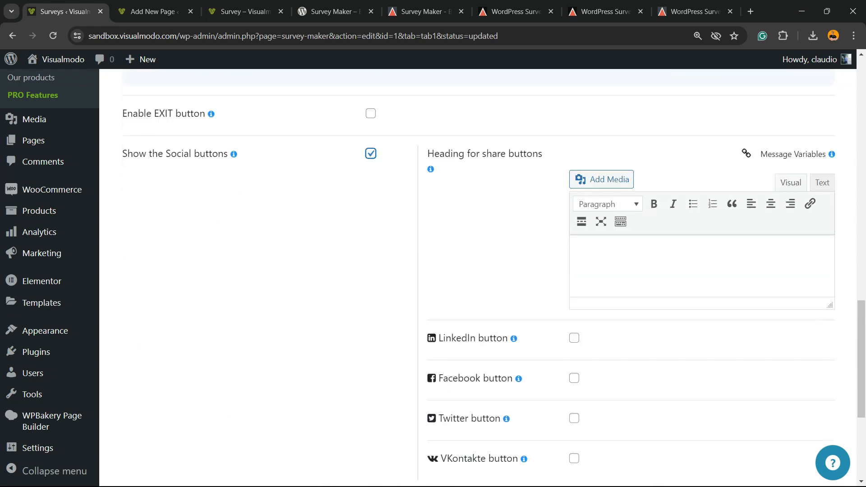
{"action": "scroll", "coordinate": [478, 278], "scroll_direction": "down", "scroll_amount": 2}
{"action": "scroll", "coordinate": [478, 278], "scroll_direction": "up", "scroll_amount": 2}
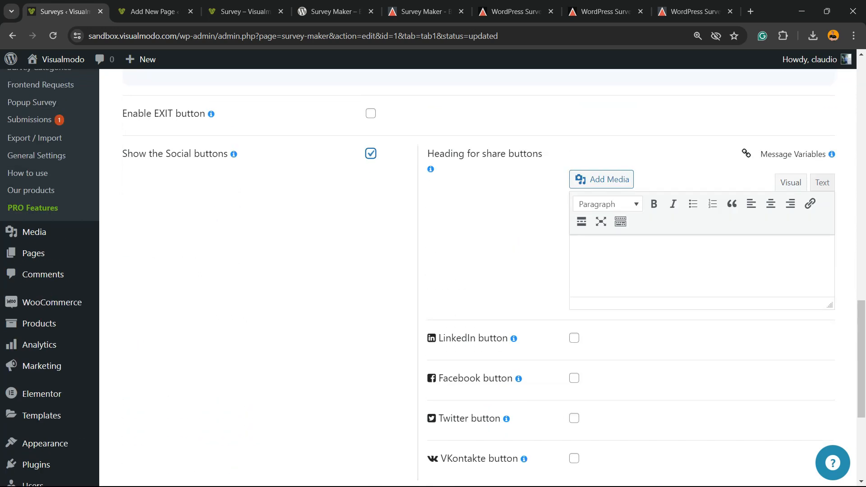
Toggle the LinkedIn and Facebook share buttons so all social networks stay unticked
{"action": "left_click", "coordinate": [574, 338]}
{"action": "scroll", "coordinate": [574, 338], "scroll_direction": "down", "scroll_amount": 2}
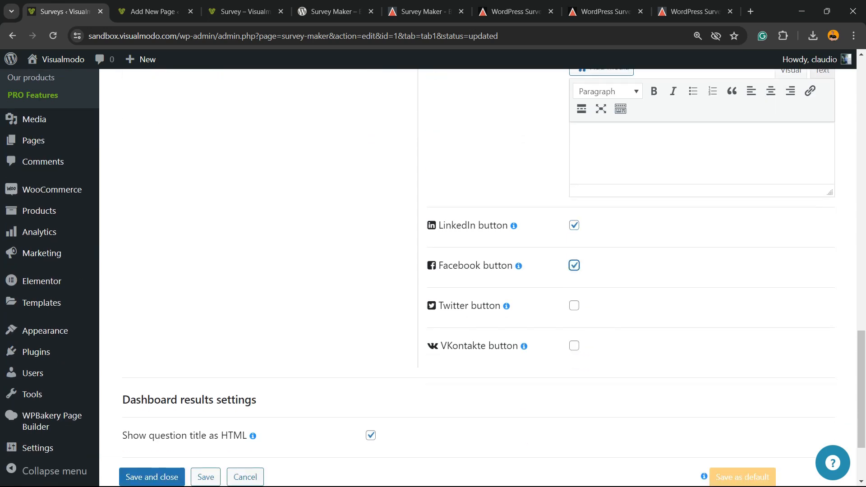
{"action": "left_click", "coordinate": [574, 225]}
{"action": "left_click", "coordinate": [574, 266]}
{"action": "scroll", "coordinate": [574, 266], "scroll_direction": "down", "scroll_amount": 3}
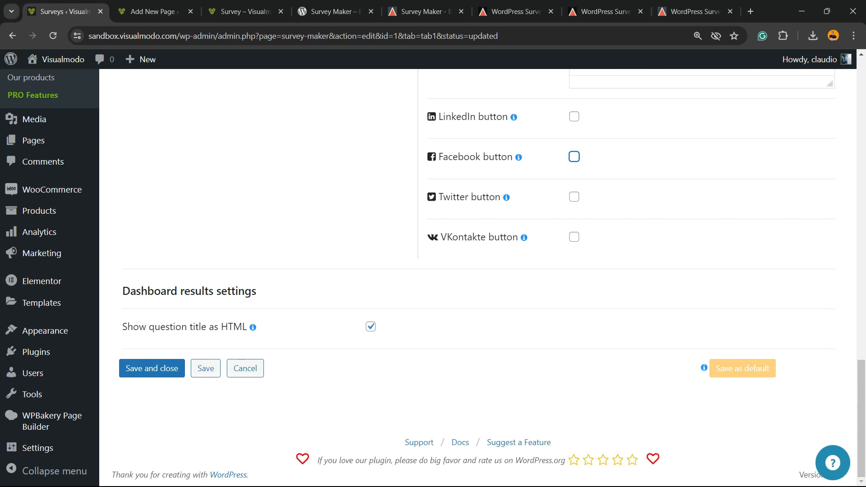
{"action": "scroll", "coordinate": [478, 278], "scroll_direction": "up", "scroll_amount": 15}
{"action": "scroll", "coordinate": [478, 278], "scroll_direction": "up", "scroll_amount": 10}
{"action": "scroll", "coordinate": [478, 278], "scroll_direction": "down", "scroll_amount": 20}
{"action": "scroll", "coordinate": [478, 278], "scroll_direction": "up", "scroll_amount": 20}
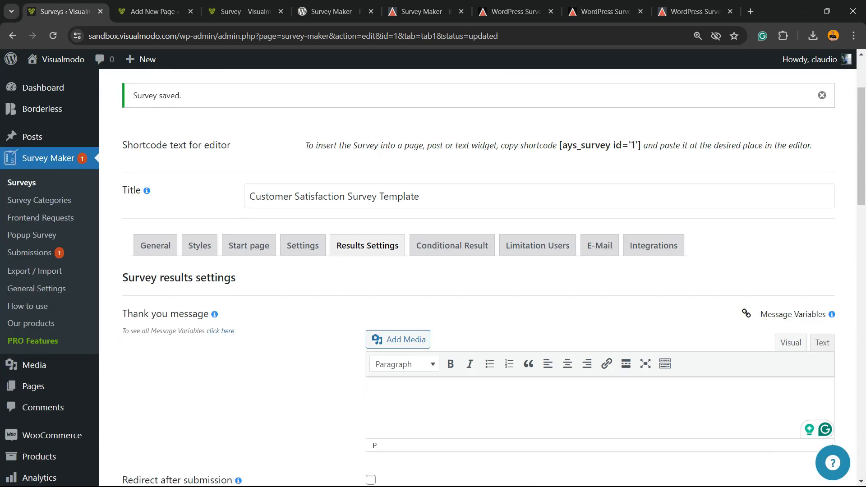
{"action": "left_click", "coordinate": [452, 246]}
Review the Conditional Result condition blocks, then move to the Limitation Users settings
{"action": "scroll", "coordinate": [453, 246], "scroll_direction": "down", "scroll_amount": 7}
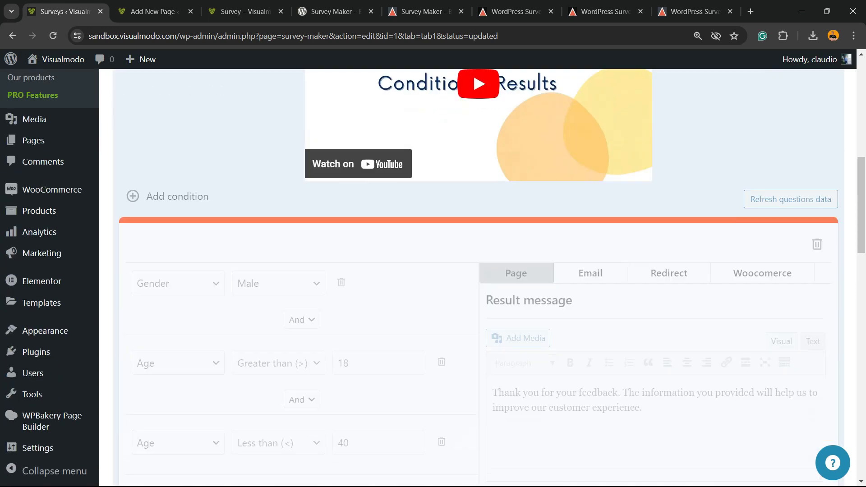
{"action": "scroll", "coordinate": [478, 278], "scroll_direction": "down", "scroll_amount": 5}
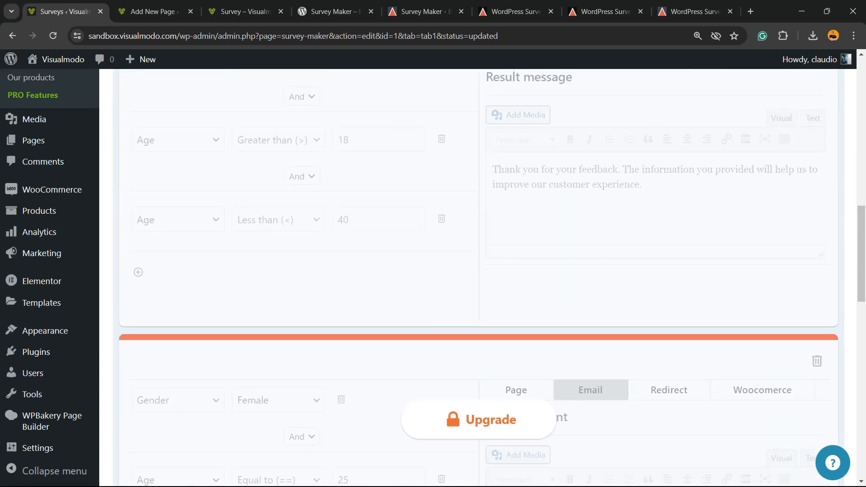
{"action": "scroll", "coordinate": [479, 278], "scroll_direction": "up", "scroll_amount": 2}
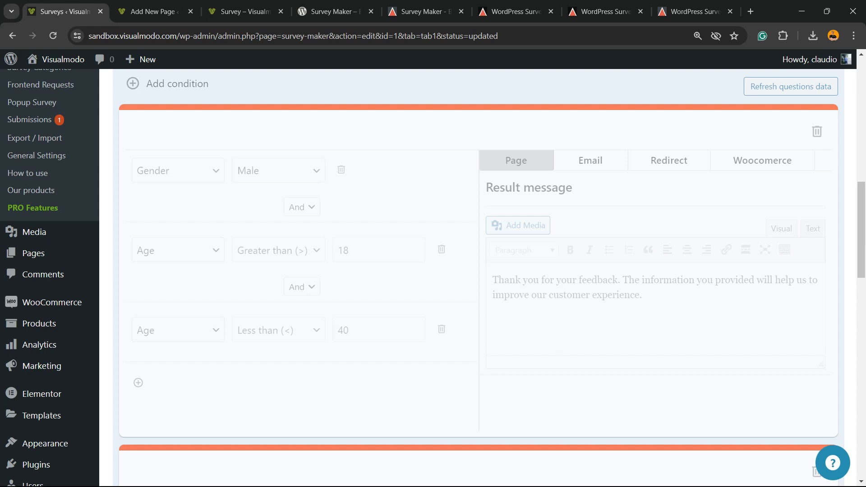
{"action": "scroll", "coordinate": [478, 278], "scroll_direction": "down", "scroll_amount": 7}
{"action": "scroll", "coordinate": [479, 278], "scroll_direction": "up", "scroll_amount": 1}
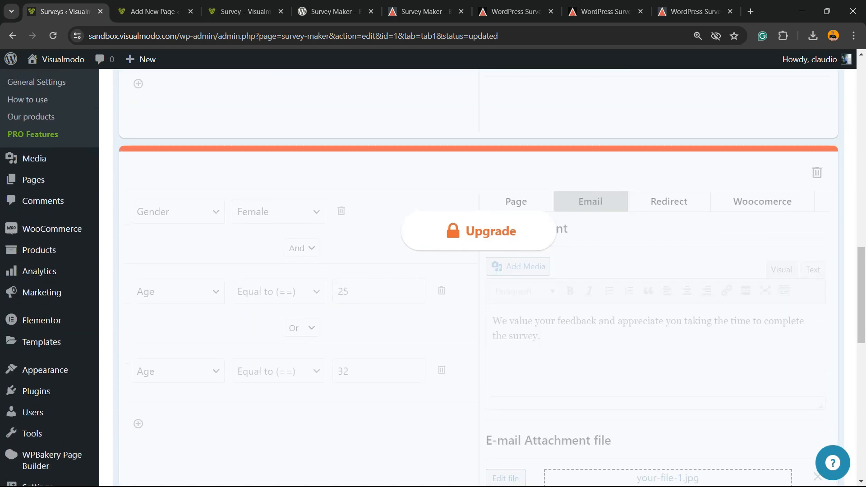
{"action": "scroll", "coordinate": [479, 278], "scroll_direction": "up", "scroll_amount": 14}
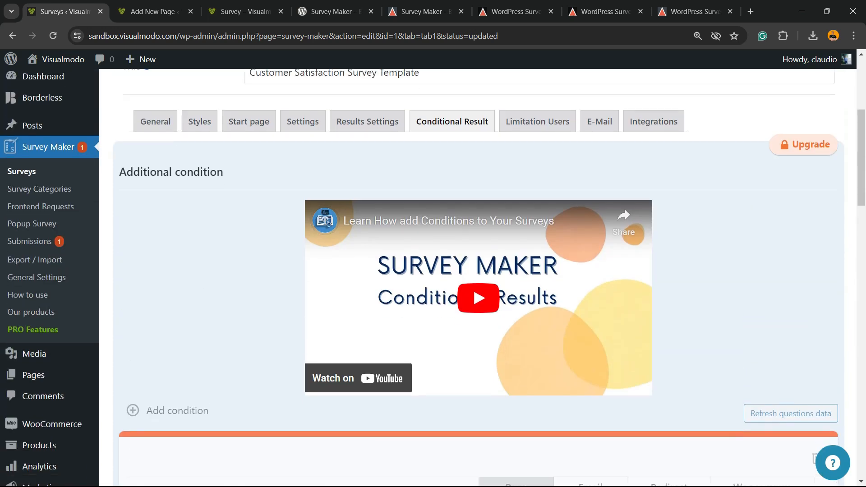
{"action": "scroll", "coordinate": [478, 278], "scroll_direction": "down", "scroll_amount": 20}
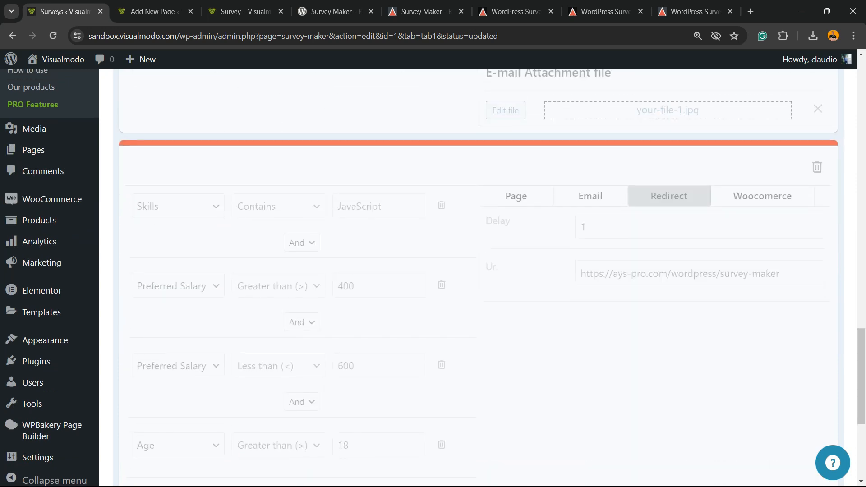
{"action": "scroll", "coordinate": [478, 278], "scroll_direction": "up", "scroll_amount": 20}
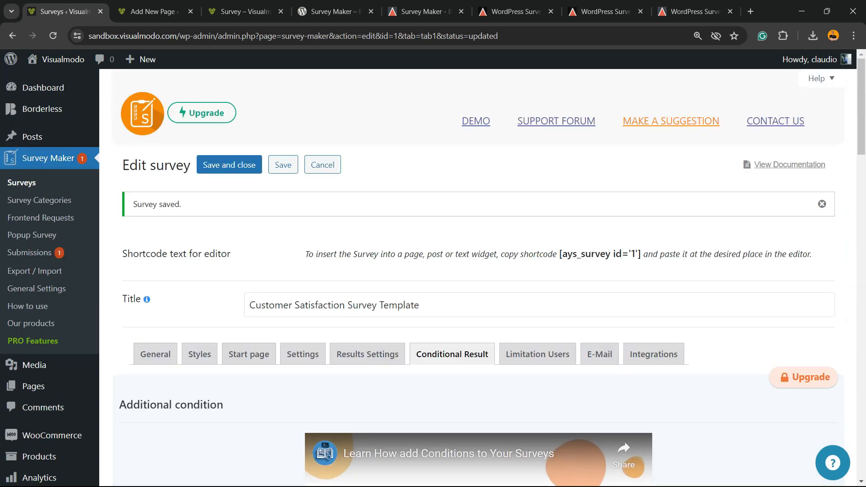
{"action": "left_click", "coordinate": [538, 355]}
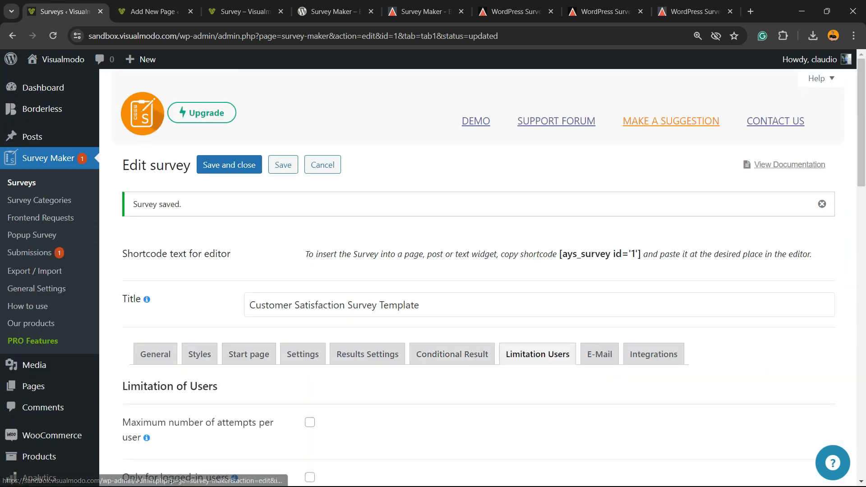
Try the Max count of takers limit and leave it disabled, then go to E-Mail settings
{"action": "scroll", "coordinate": [538, 354], "scroll_direction": "down", "scroll_amount": 5}
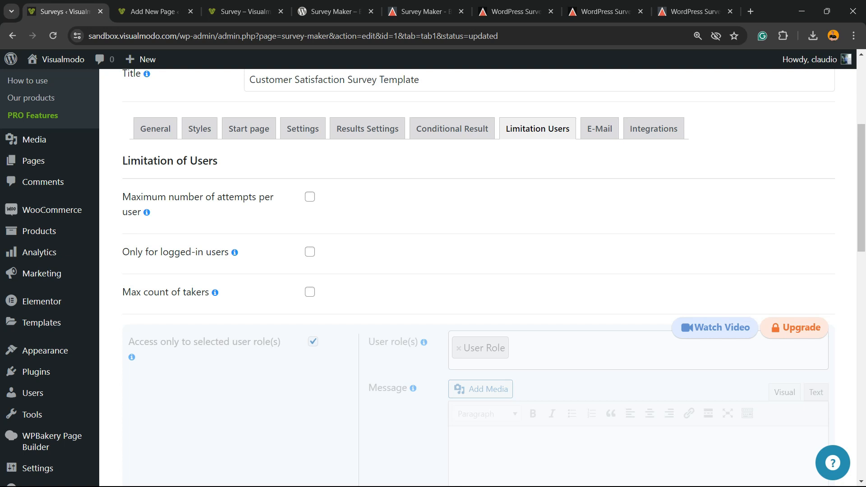
{"action": "left_click", "coordinate": [310, 292]}
{"action": "left_click", "coordinate": [309, 292]}
{"action": "scroll", "coordinate": [310, 292], "scroll_direction": "down", "scroll_amount": 3}
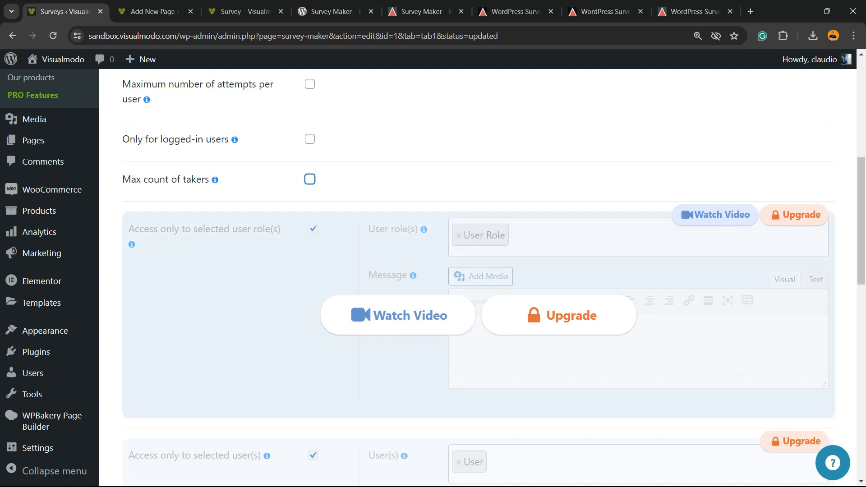
{"action": "scroll", "coordinate": [479, 271], "scroll_direction": "down", "scroll_amount": 5}
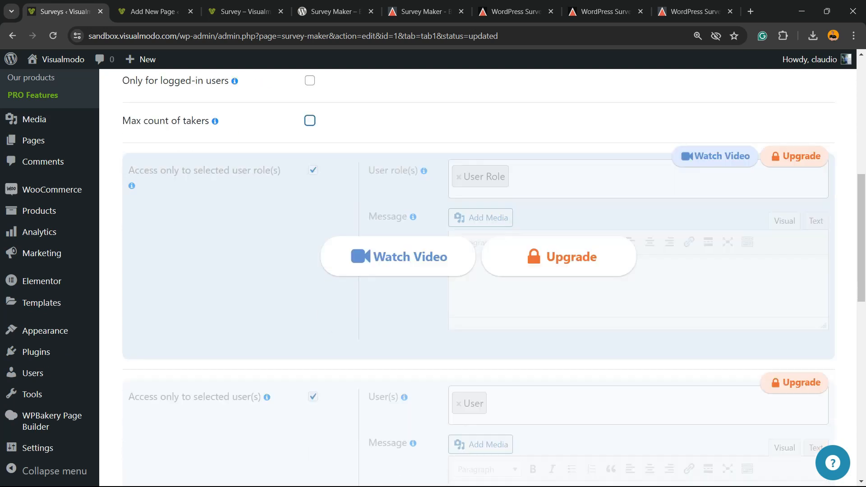
{"action": "scroll", "coordinate": [478, 271], "scroll_direction": "up", "scroll_amount": 8}
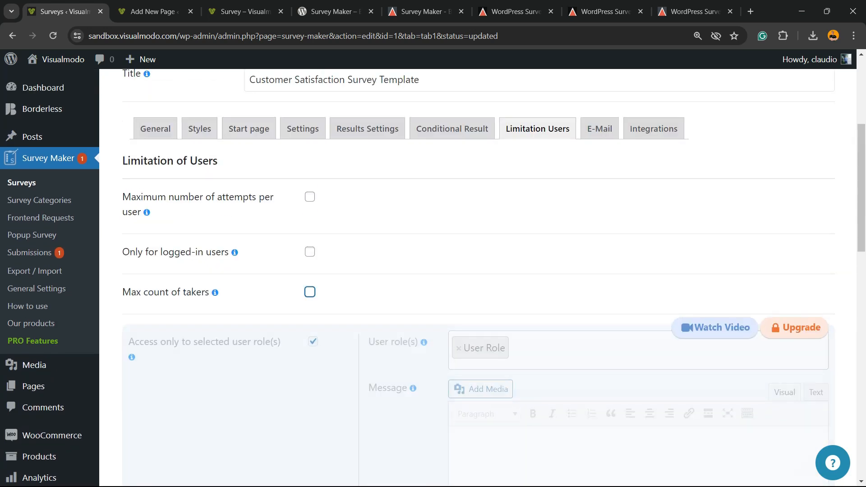
{"action": "left_click", "coordinate": [599, 129]}
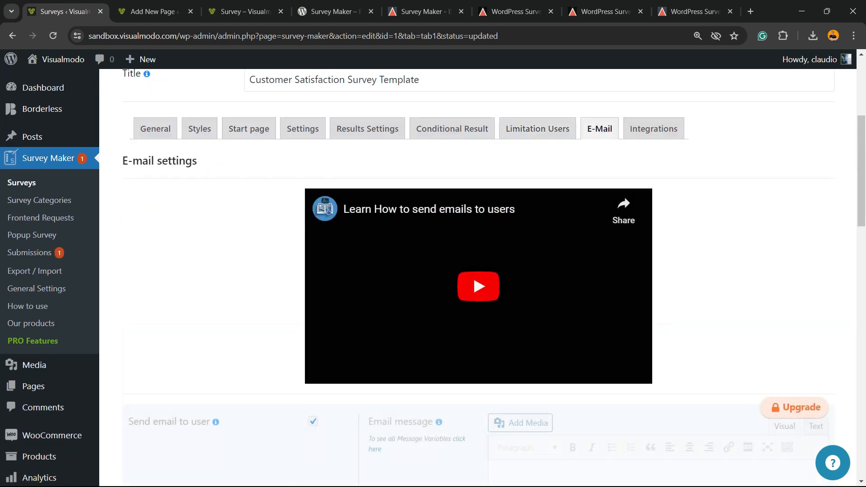
Review the E-mail sections, leaving Email configuration and Send summary empty, then go to Integrations
{"action": "scroll", "coordinate": [478, 271], "scroll_direction": "down", "scroll_amount": 2}
{"action": "scroll", "coordinate": [478, 271], "scroll_direction": "down", "scroll_amount": 8}
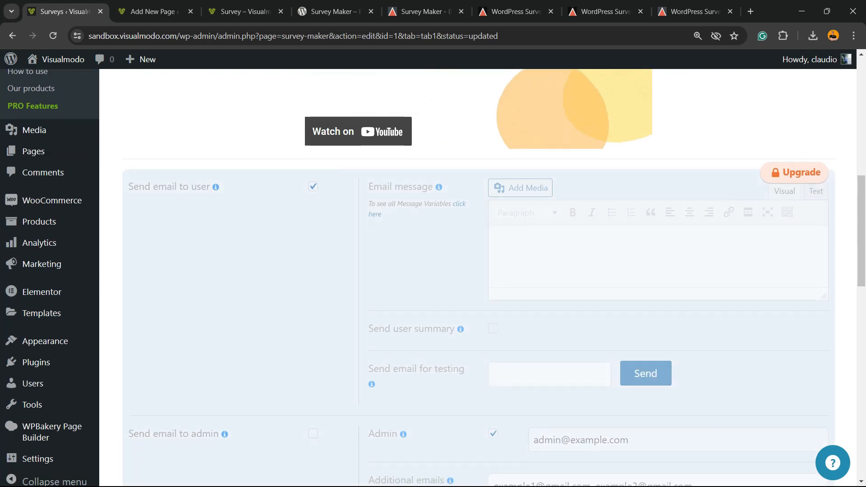
{"action": "scroll", "coordinate": [478, 270], "scroll_direction": "down", "scroll_amount": 7}
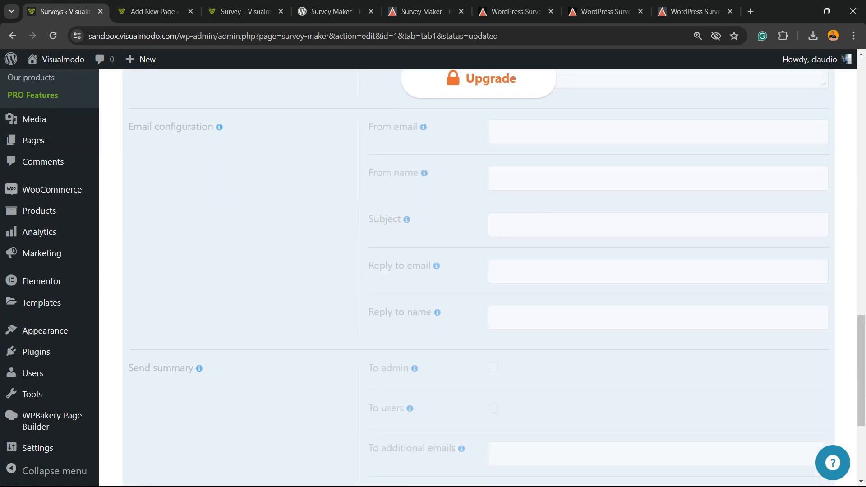
{"action": "scroll", "coordinate": [478, 271], "scroll_direction": "up", "scroll_amount": 5}
{"action": "scroll", "coordinate": [478, 271], "scroll_direction": "up", "scroll_amount": 5}
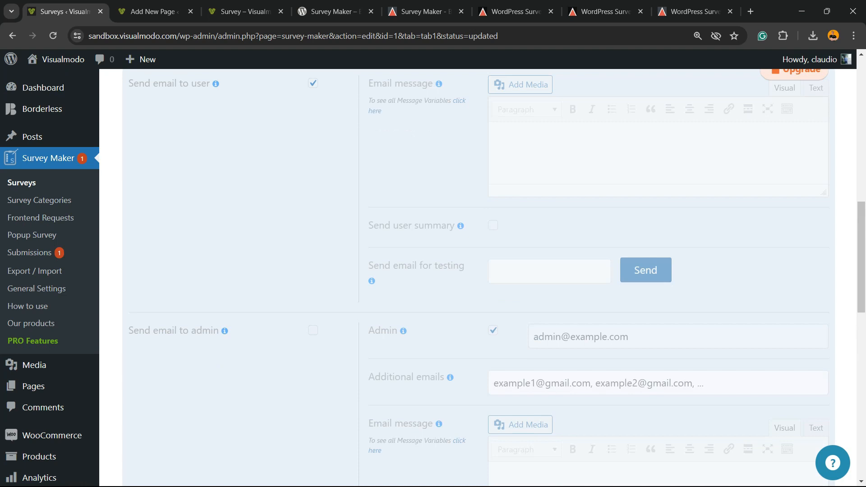
{"action": "scroll", "coordinate": [478, 271], "scroll_direction": "up", "scroll_amount": 5}
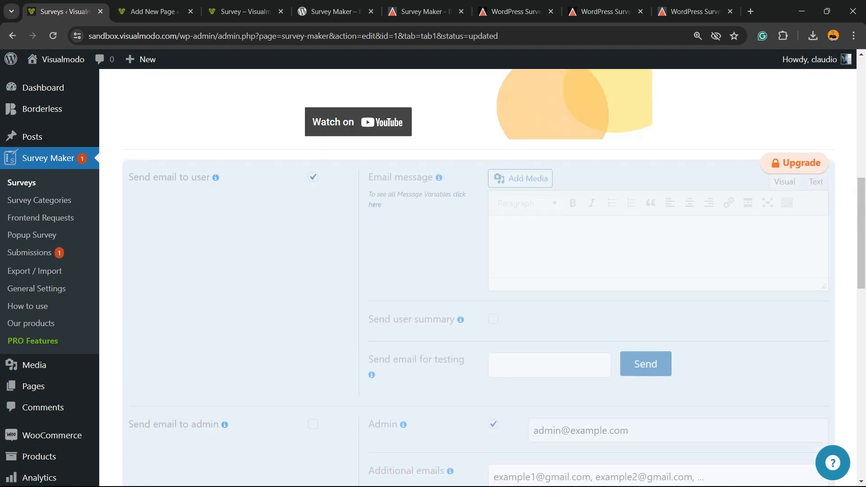
{"action": "scroll", "coordinate": [478, 271], "scroll_direction": "down", "scroll_amount": 12}
{"action": "scroll", "coordinate": [479, 271], "scroll_direction": "down", "scroll_amount": 6}
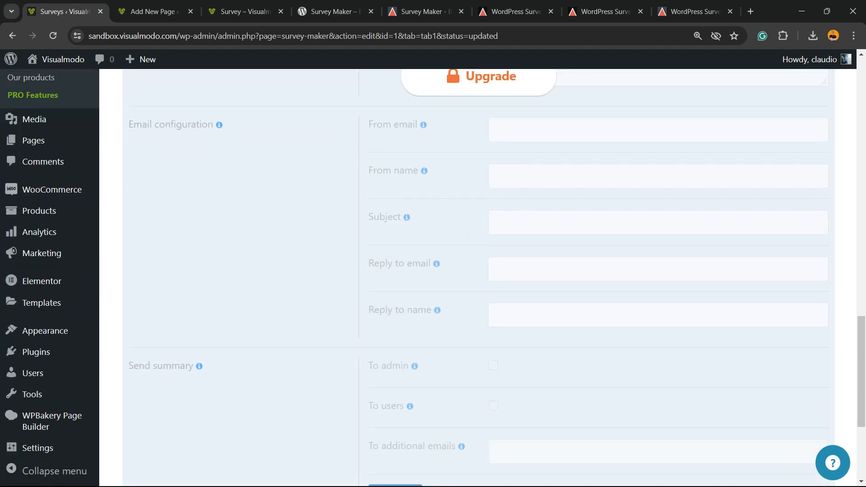
{"action": "scroll", "coordinate": [479, 271], "scroll_direction": "up", "scroll_amount": 20}
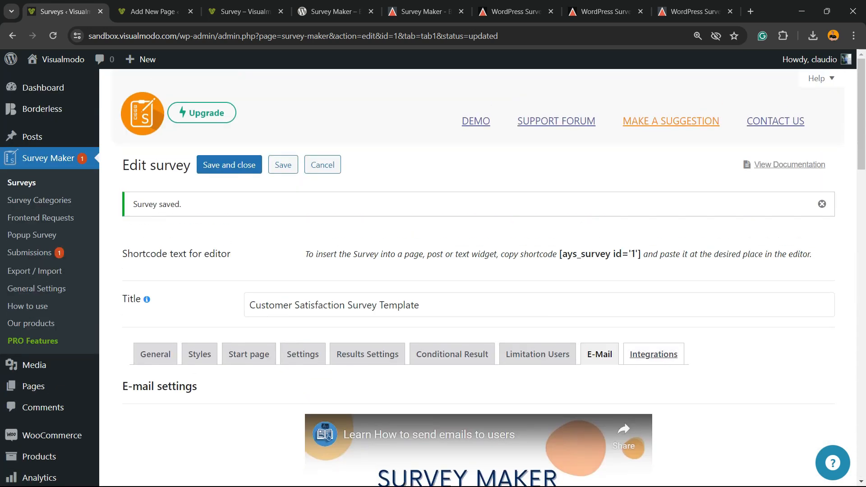
{"action": "left_click", "coordinate": [654, 355]}
{"action": "scroll", "coordinate": [307, 246], "scroll_direction": "down", "scroll_amount": 2}
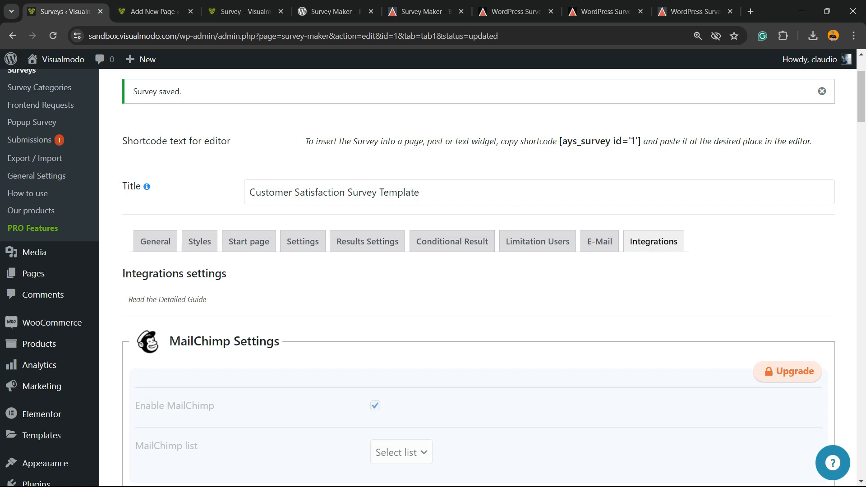
{"action": "scroll", "coordinate": [478, 271], "scroll_direction": "down", "scroll_amount": 2}
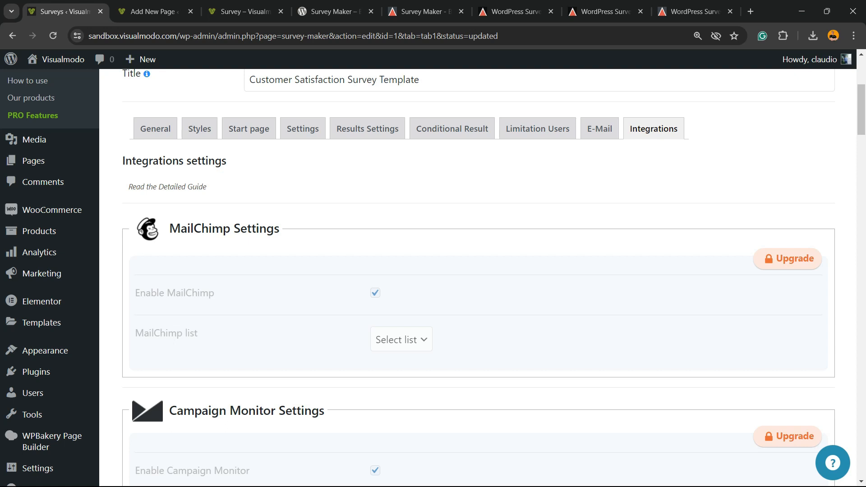
{"action": "scroll", "coordinate": [479, 271], "scroll_direction": "down", "scroll_amount": 2}
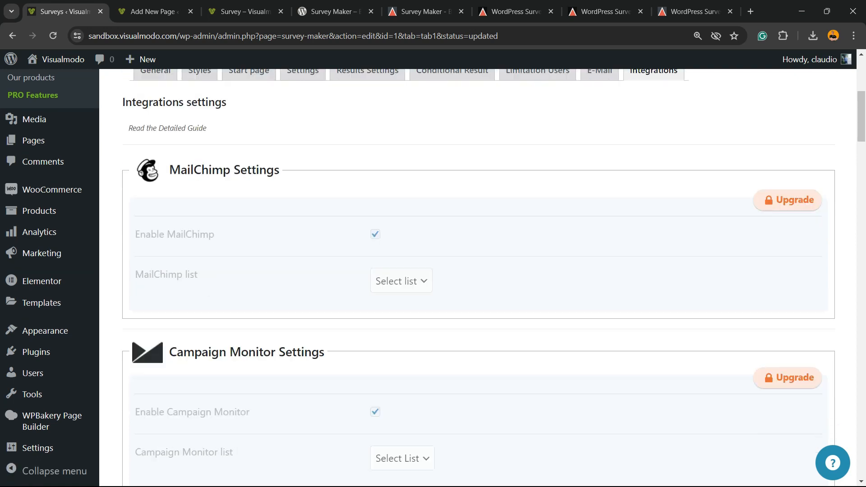
{"action": "scroll", "coordinate": [478, 271], "scroll_direction": "up", "scroll_amount": 2}
{"action": "triple_click", "coordinate": [201, 229]}
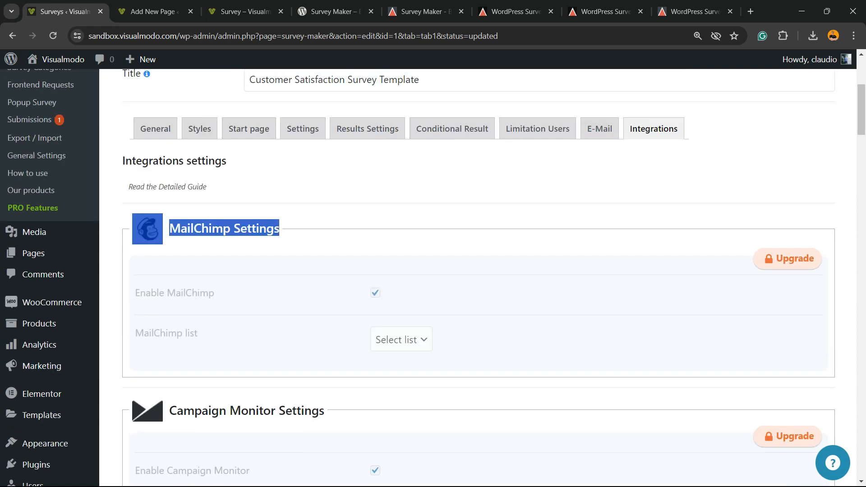
{"action": "double_click", "coordinate": [201, 229]}
{"action": "scroll", "coordinate": [202, 229], "scroll_direction": "down", "scroll_amount": 2}
{"action": "double_click", "coordinate": [200, 298]}
{"action": "scroll", "coordinate": [200, 298], "scroll_direction": "down", "scroll_amount": 4}
{"action": "triple_click", "coordinate": [211, 252]}
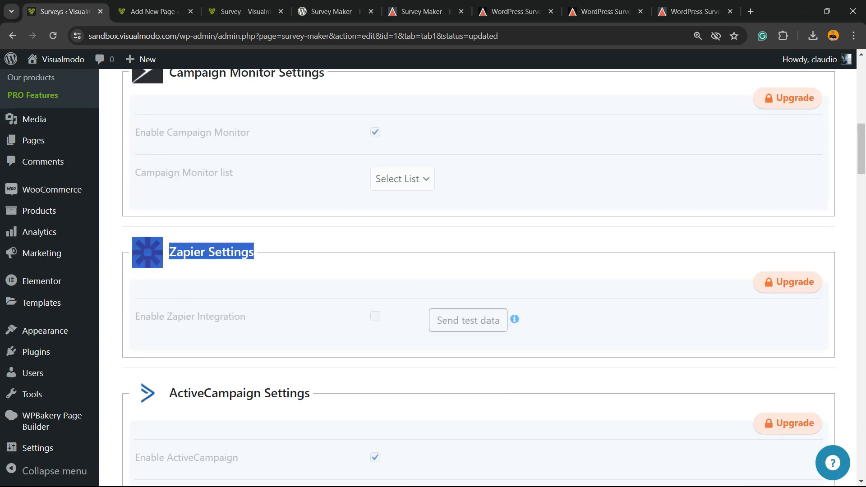
{"action": "scroll", "coordinate": [212, 252], "scroll_direction": "down", "scroll_amount": 2}
{"action": "triple_click", "coordinate": [240, 281]}
{"action": "scroll", "coordinate": [479, 284], "scroll_direction": "down", "scroll_amount": 5}
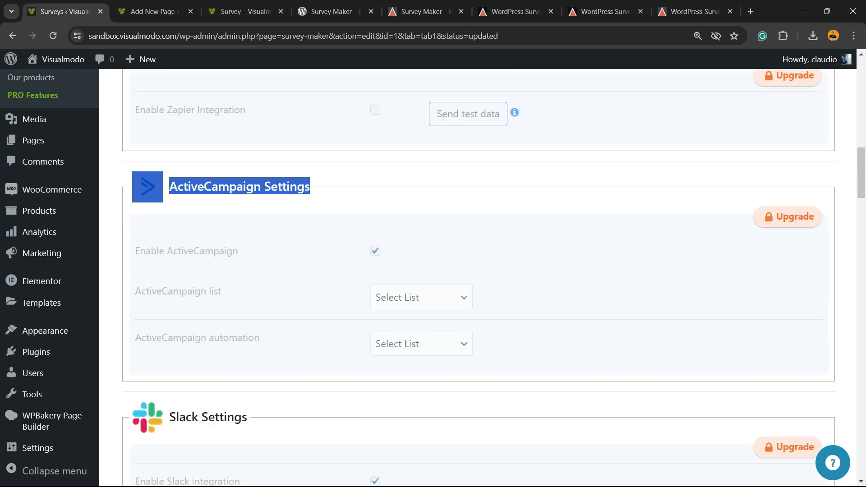
{"action": "triple_click", "coordinate": [208, 285]}
{"action": "scroll", "coordinate": [208, 285], "scroll_direction": "down", "scroll_amount": 5}
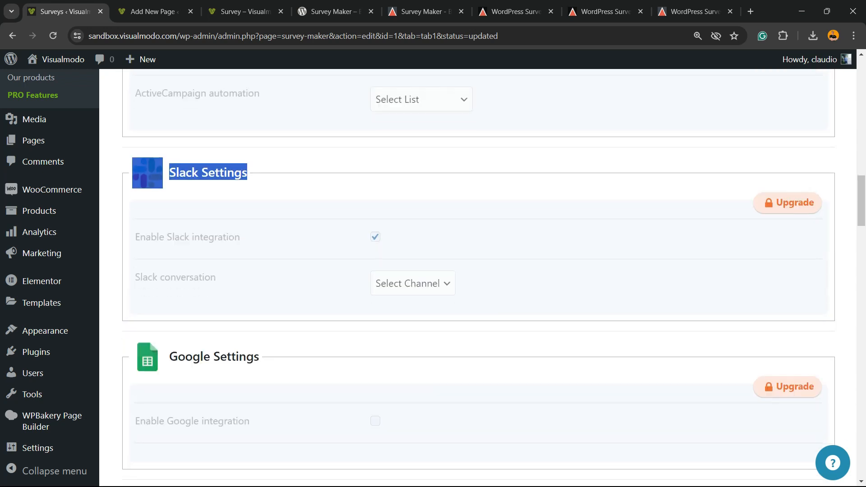
{"action": "triple_click", "coordinate": [214, 243]}
{"action": "triple_click", "coordinate": [215, 244]}
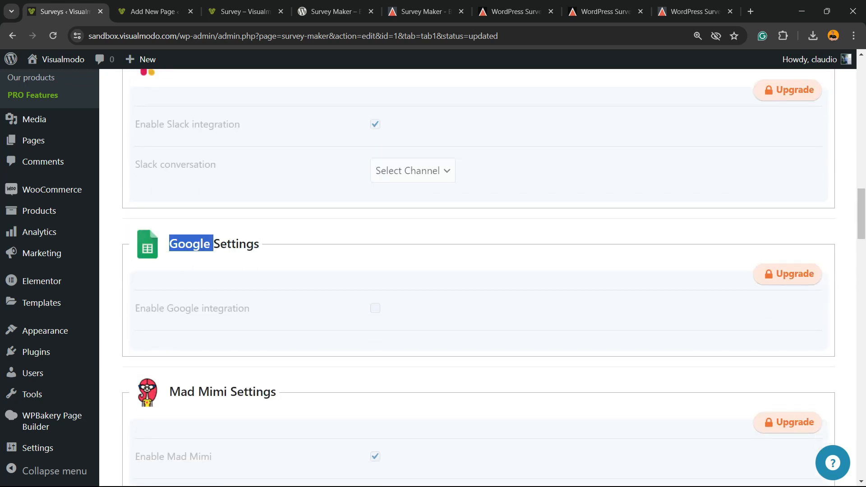
{"action": "scroll", "coordinate": [212, 246], "scroll_direction": "down", "scroll_amount": 2}
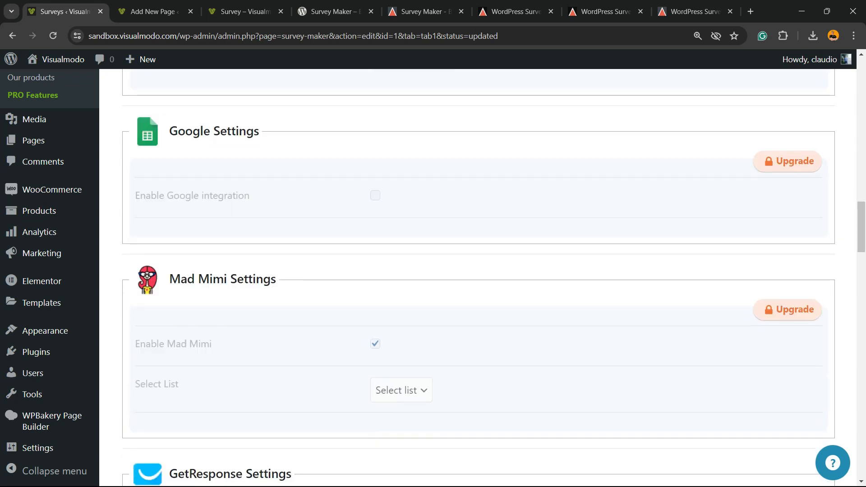
{"action": "triple_click", "coordinate": [196, 277]}
{"action": "scroll", "coordinate": [479, 278], "scroll_direction": "down", "scroll_amount": 5}
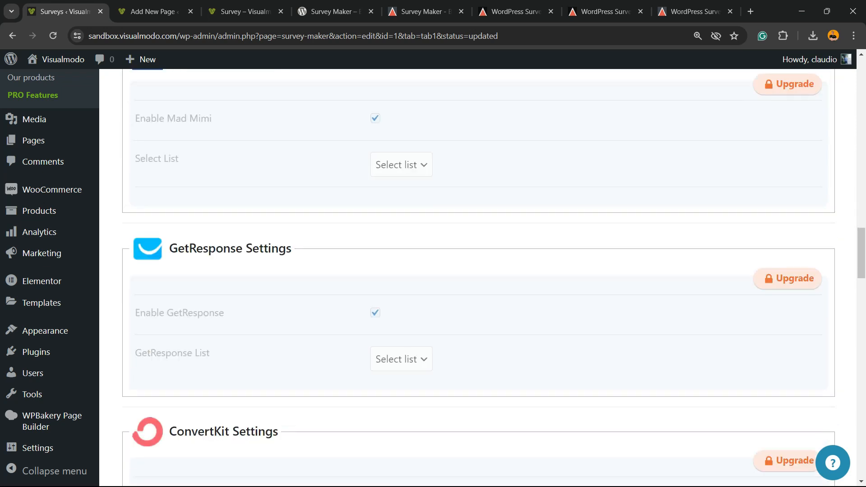
{"action": "triple_click", "coordinate": [226, 248]}
{"action": "scroll", "coordinate": [479, 278], "scroll_direction": "down", "scroll_amount": 5}
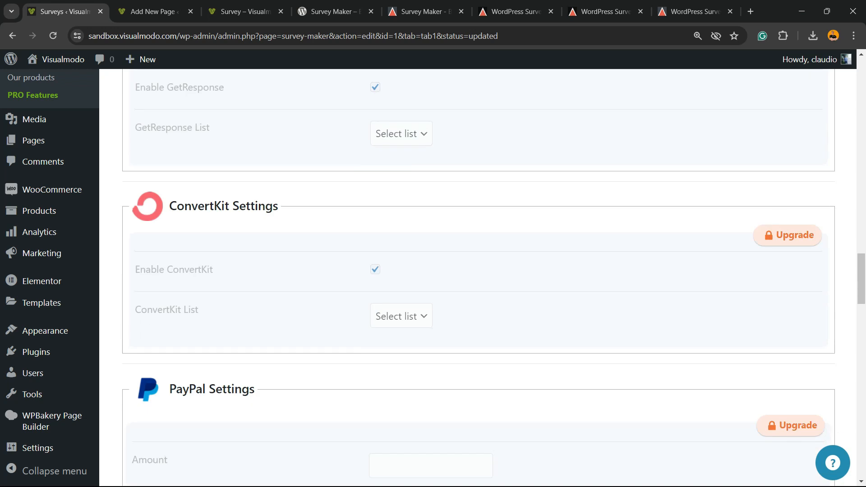
{"action": "triple_click", "coordinate": [202, 206]}
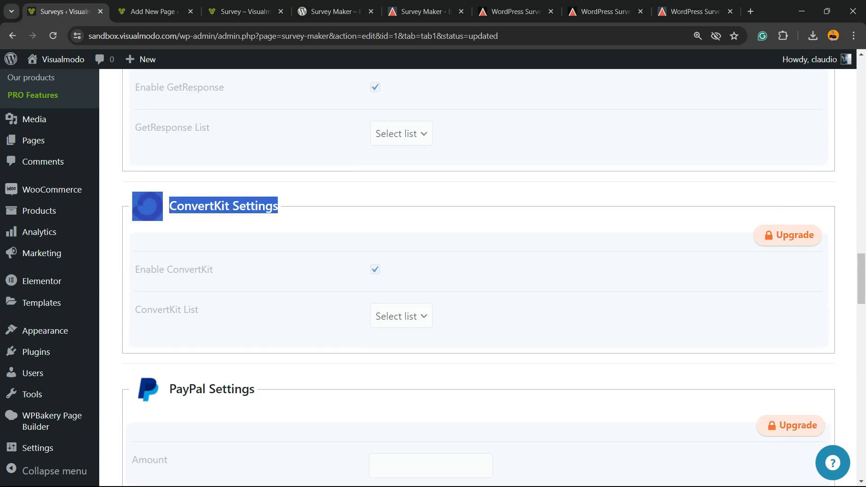
{"action": "scroll", "coordinate": [201, 207], "scroll_direction": "down", "scroll_amount": 2}
{"action": "double_click", "coordinate": [192, 276]}
{"action": "left_click", "coordinate": [194, 276]}
{"action": "scroll", "coordinate": [194, 276], "scroll_direction": "down", "scroll_amount": 1}
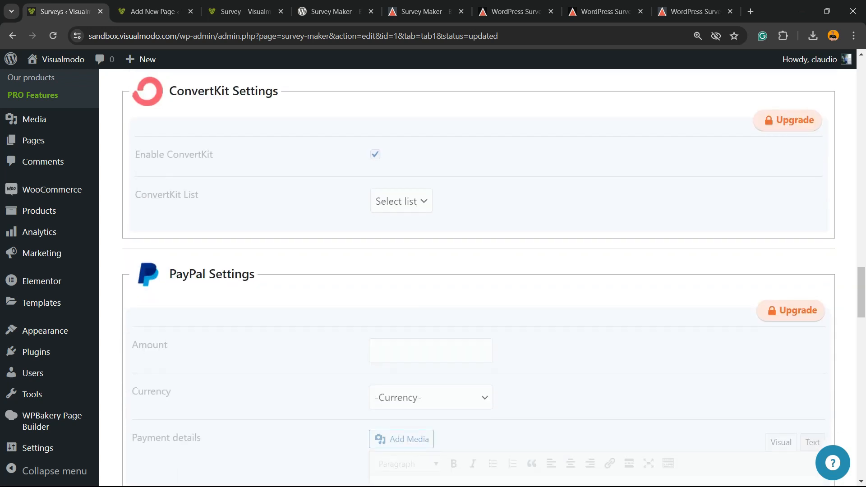
{"action": "scroll", "coordinate": [478, 271], "scroll_direction": "down", "scroll_amount": 2}
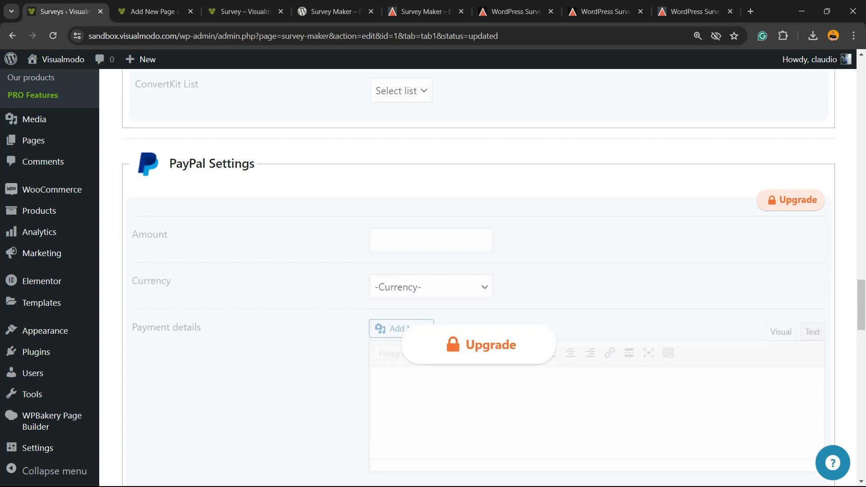
{"action": "triple_click", "coordinate": [193, 164]}
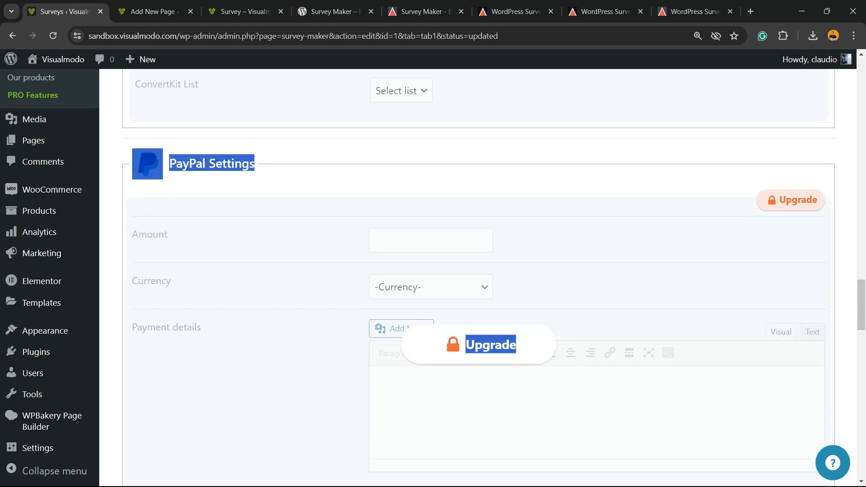
{"action": "scroll", "coordinate": [253, 253], "scroll_direction": "down", "scroll_amount": 6}
{"action": "triple_click", "coordinate": [187, 209]}
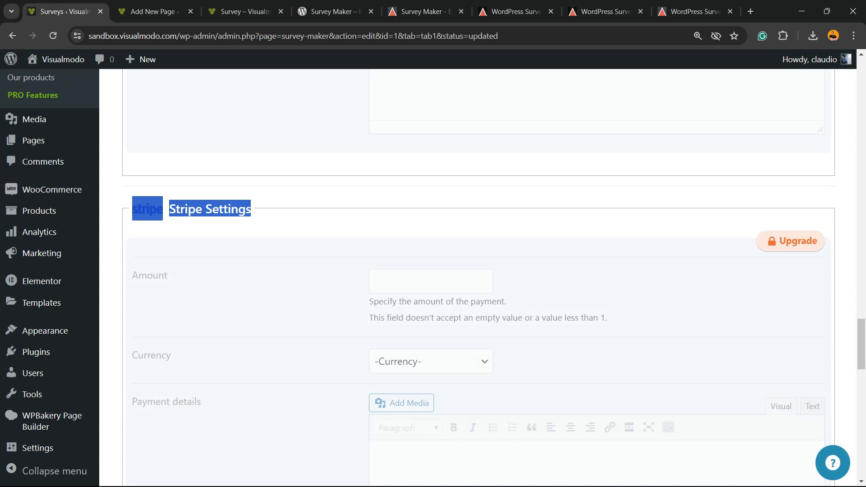
{"action": "scroll", "coordinate": [187, 209], "scroll_direction": "down", "scroll_amount": 2}
{"action": "scroll", "coordinate": [203, 253], "scroll_direction": "down", "scroll_amount": 4}
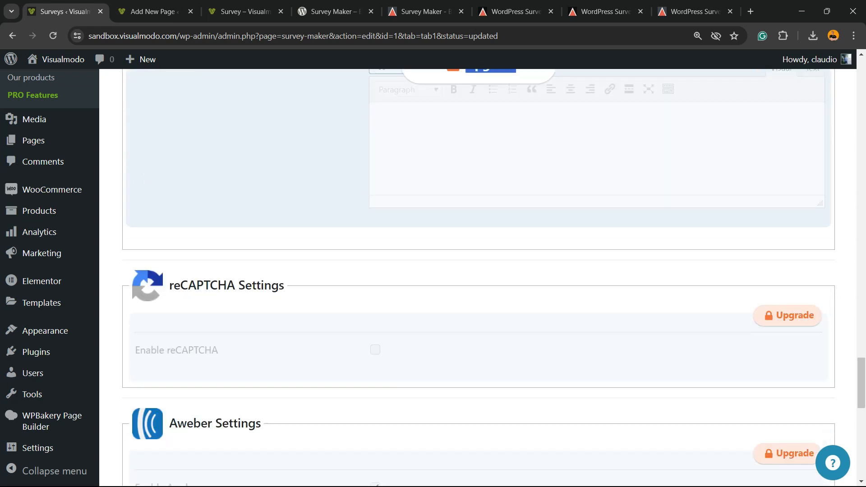
{"action": "double_click", "coordinate": [203, 285]}
{"action": "left_click", "coordinate": [204, 285]}
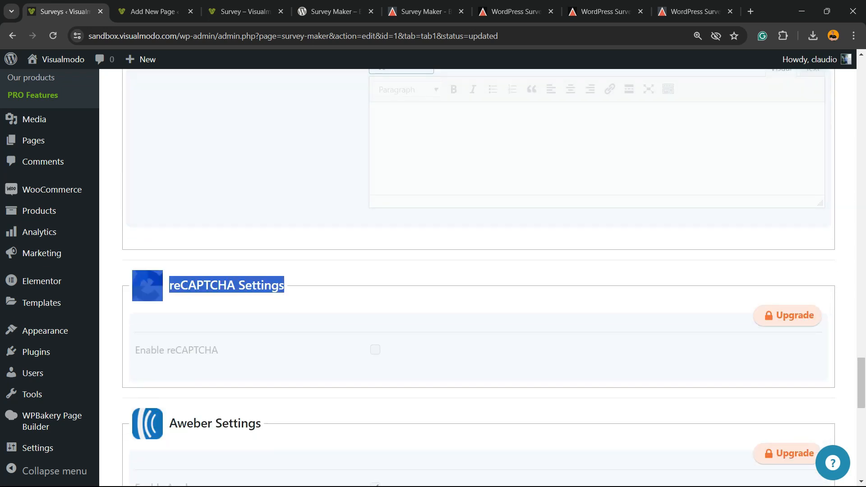
{"action": "scroll", "coordinate": [490, 278], "scroll_direction": "down", "scroll_amount": 5}
{"action": "triple_click", "coordinate": [194, 199]}
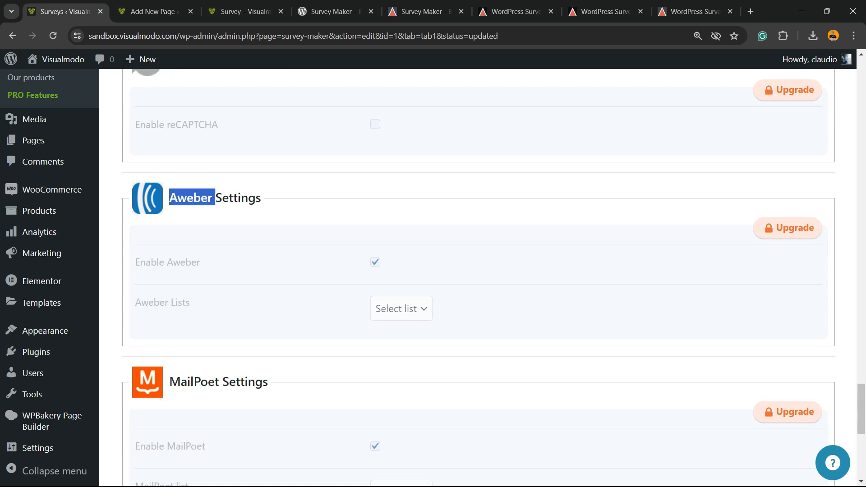
{"action": "scroll", "coordinate": [195, 198], "scroll_direction": "down", "scroll_amount": 2}
{"action": "triple_click", "coordinate": [198, 269]}
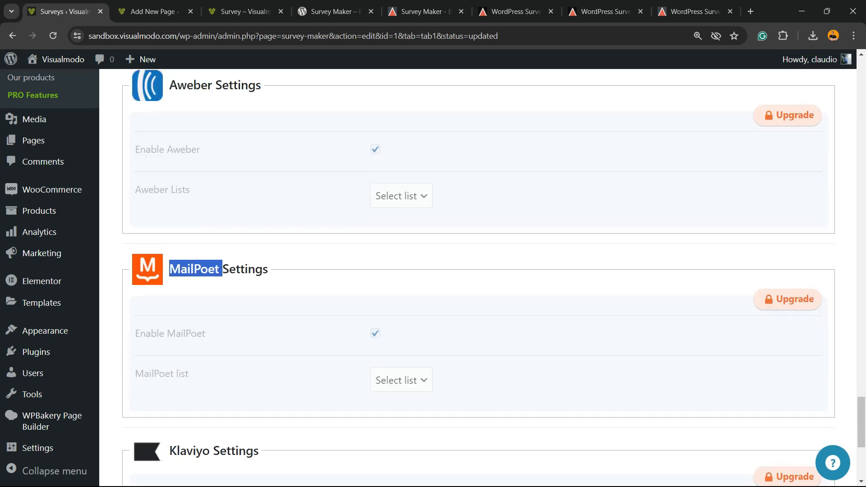
{"action": "scroll", "coordinate": [199, 269], "scroll_direction": "down", "scroll_amount": 2}
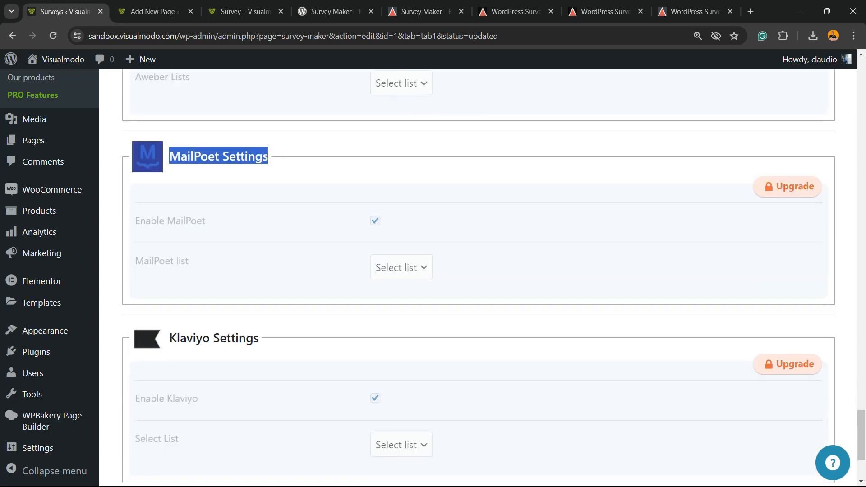
{"action": "triple_click", "coordinate": [198, 339]}
{"action": "scroll", "coordinate": [479, 271], "scroll_direction": "down", "scroll_amount": 3}
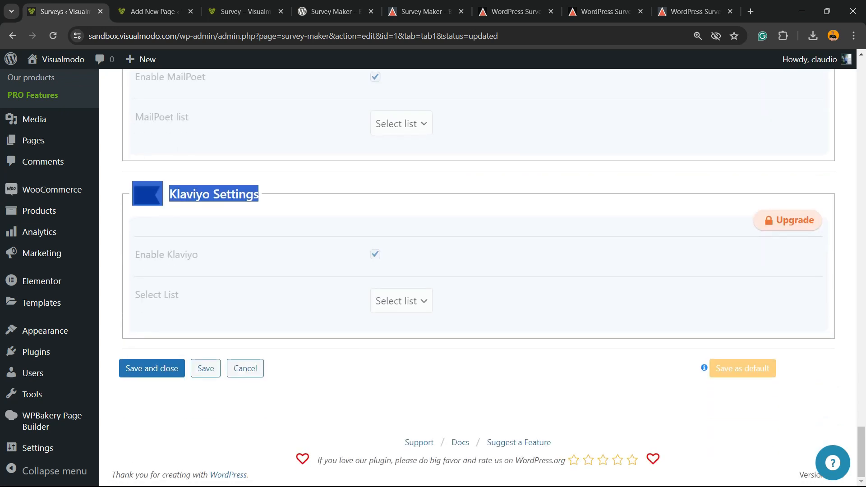
{"action": "scroll", "coordinate": [478, 271], "scroll_direction": "up", "scroll_amount": 15}
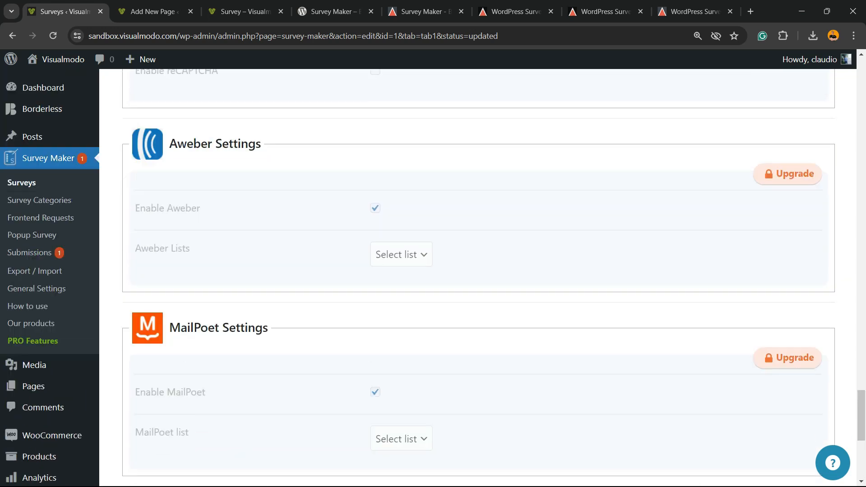
{"action": "scroll", "coordinate": [479, 271], "scroll_direction": "up", "scroll_amount": 15}
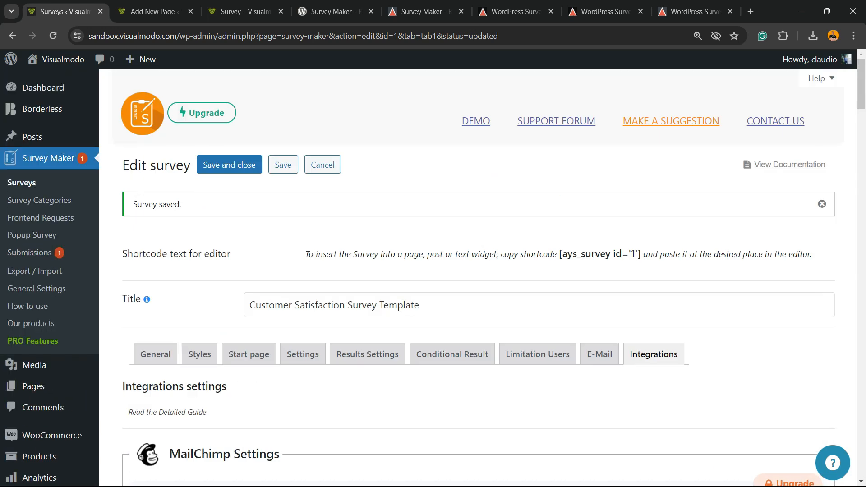
{"action": "scroll", "coordinate": [479, 271], "scroll_direction": "down", "scroll_amount": 5}
{"action": "scroll", "coordinate": [478, 271], "scroll_direction": "up", "scroll_amount": 5}
{"action": "left_click", "coordinate": [39, 200]}
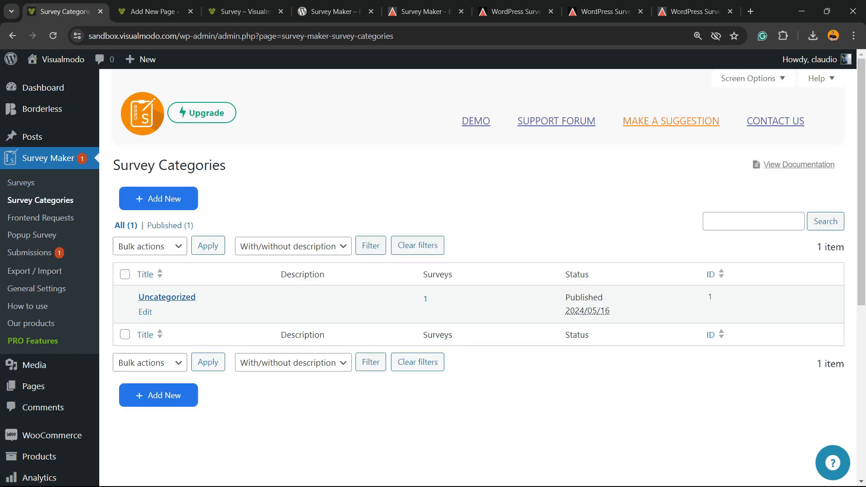
Inspect the Uncategorized category's title and description, then go to the Frontend Requests page
{"action": "left_click", "coordinate": [145, 312]}
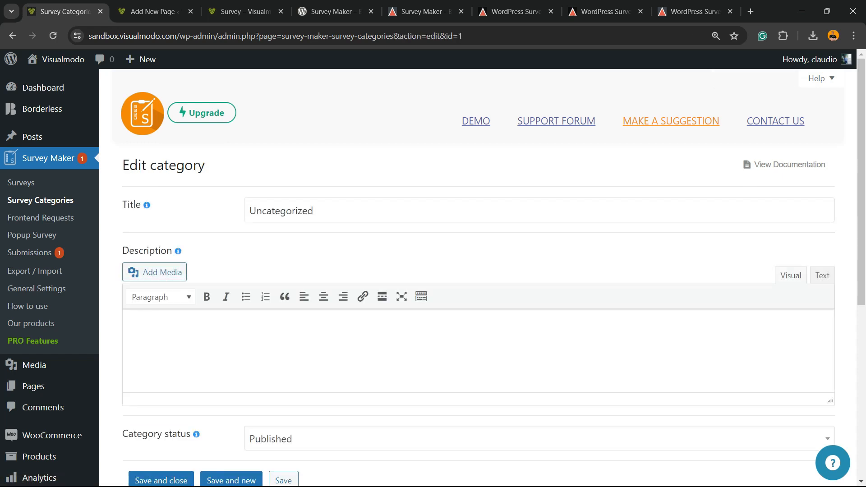
{"action": "double_click", "coordinate": [281, 211]}
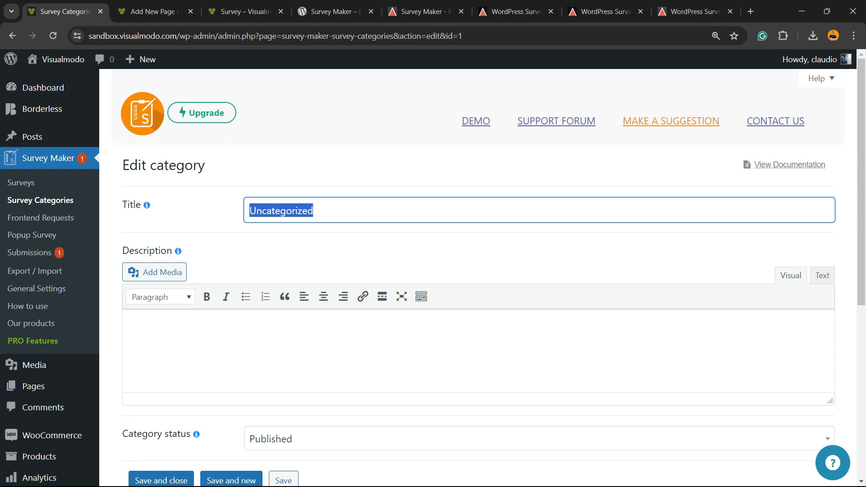
{"action": "left_click", "coordinate": [129, 326]}
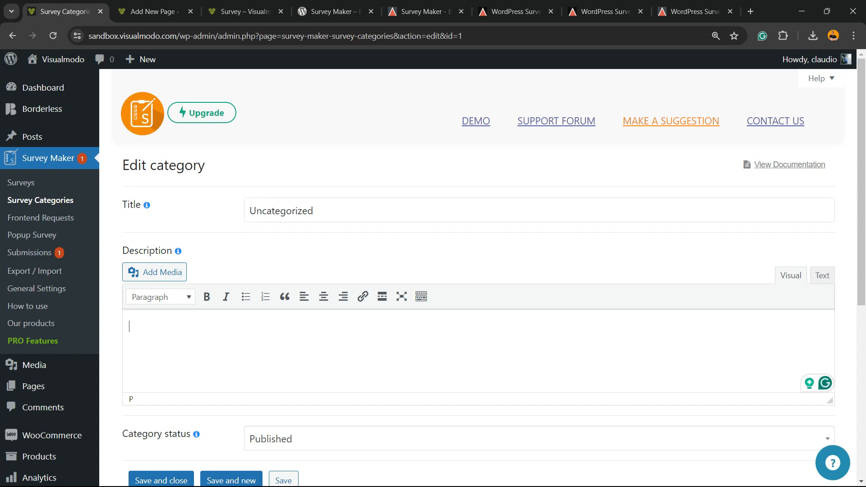
{"action": "left_click", "coordinate": [41, 218]}
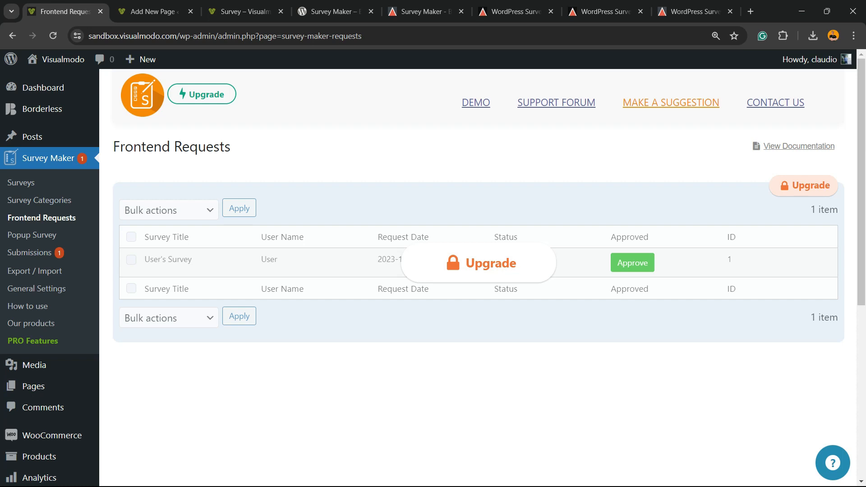
Open a new Popup Survey form in a second browser tab
{"action": "left_click", "coordinate": [32, 235]}
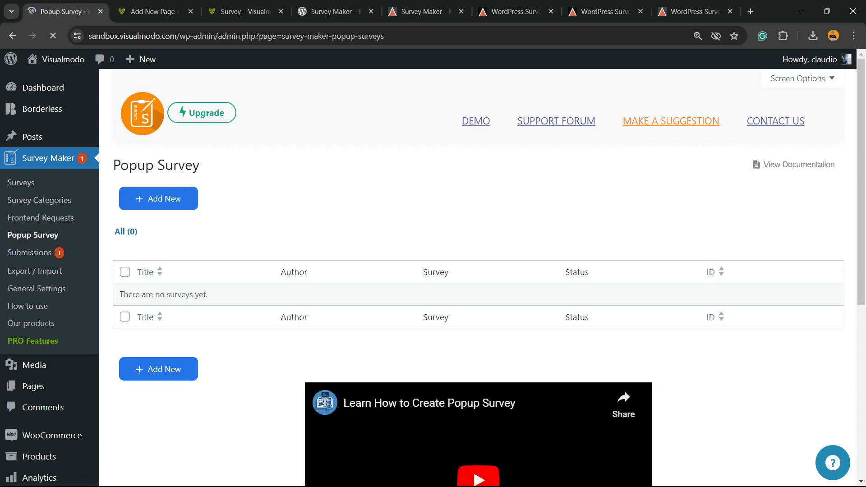
{"action": "scroll", "coordinate": [478, 271], "scroll_direction": "down", "scroll_amount": 5}
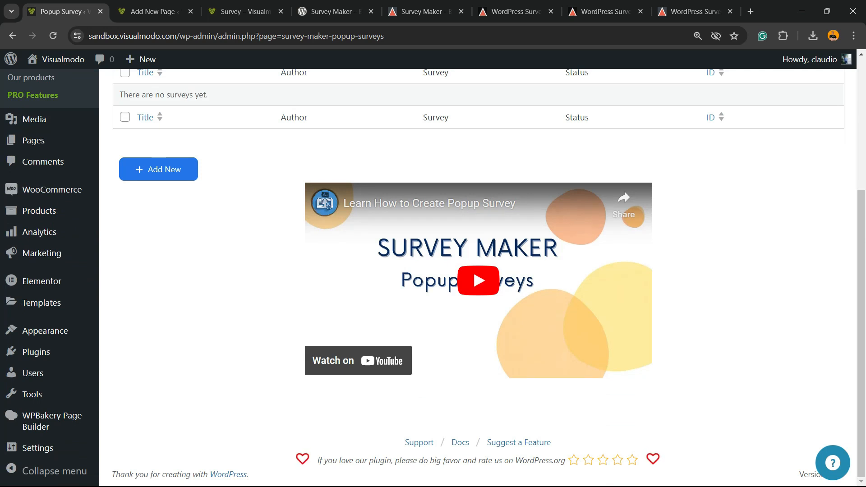
{"action": "scroll", "coordinate": [478, 271], "scroll_direction": "up", "scroll_amount": 5}
{"action": "right_click", "coordinate": [156, 197]}
{"action": "left_click", "coordinate": [181, 204]}
{"action": "left_click", "coordinate": [143, 11]}
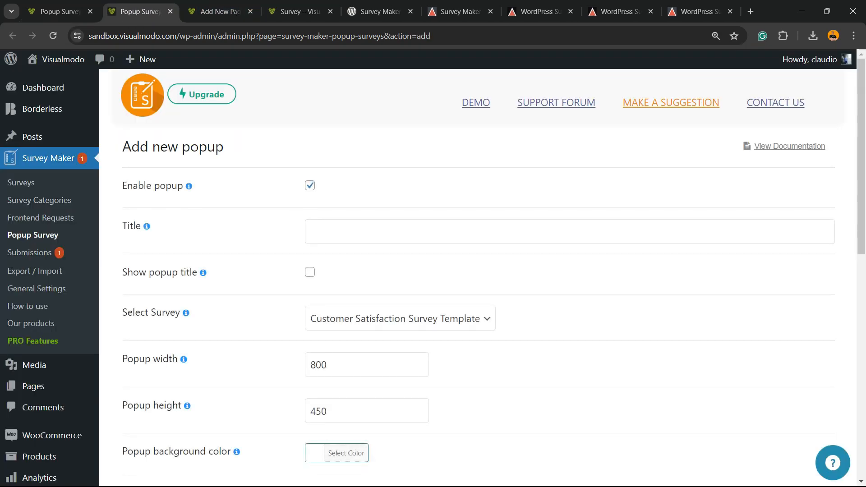
Try middle-left and middle-right popup positions, then set the popup back to centre
{"action": "scroll", "coordinate": [478, 270], "scroll_direction": "down", "scroll_amount": 10}
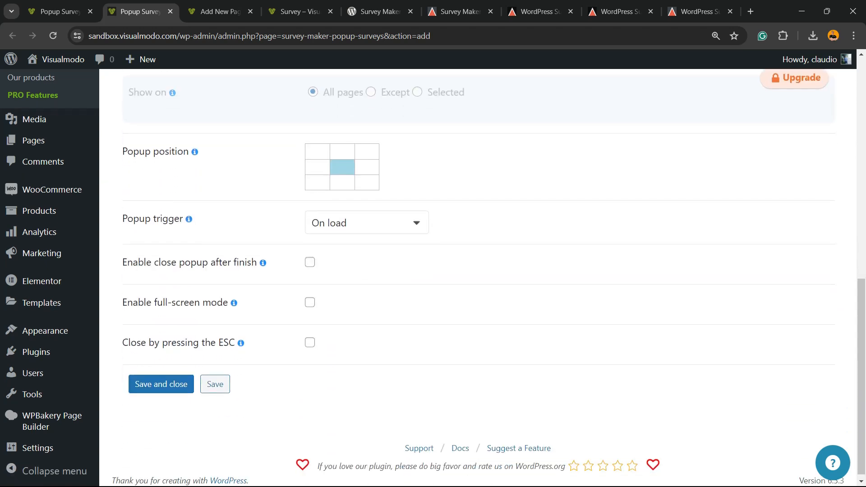
{"action": "left_click", "coordinate": [317, 162]}
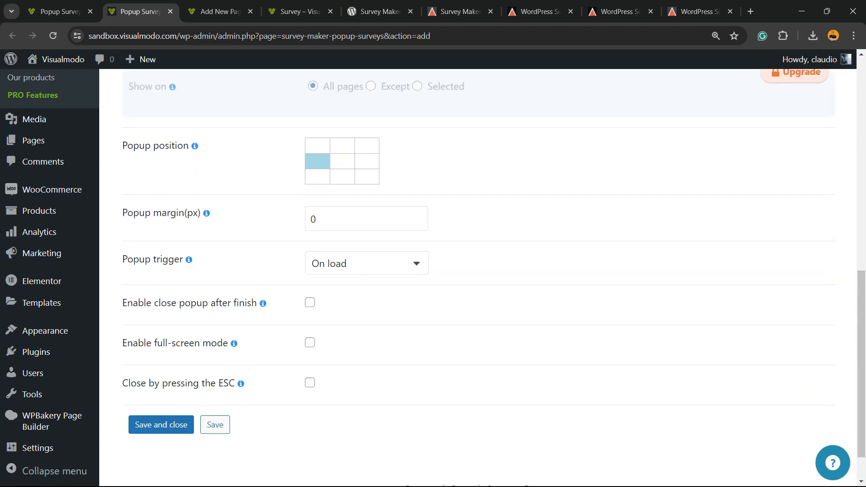
{"action": "left_click", "coordinate": [367, 161]}
{"action": "left_click", "coordinate": [342, 161]}
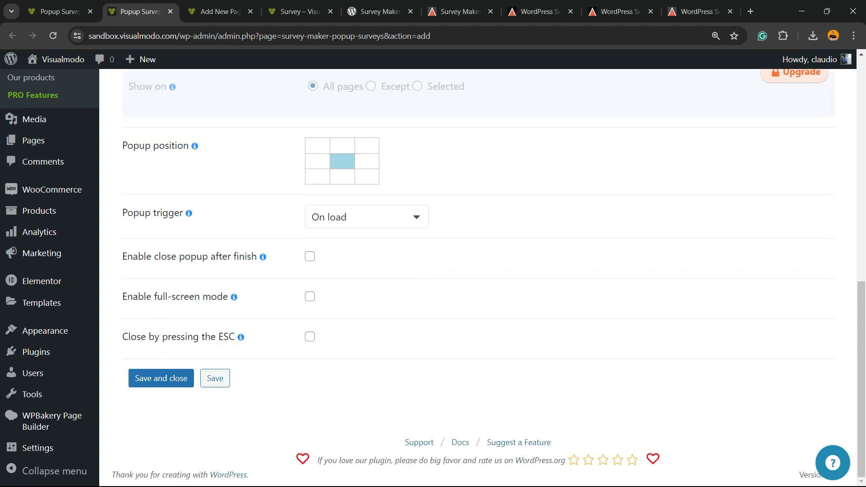
{"action": "scroll", "coordinate": [478, 271], "scroll_direction": "up", "scroll_amount": 10}
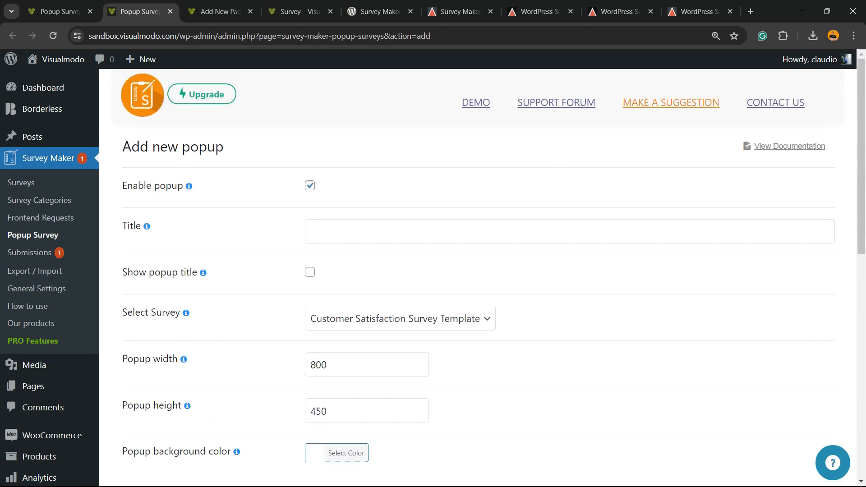
{"action": "left_click", "coordinate": [29, 252]}
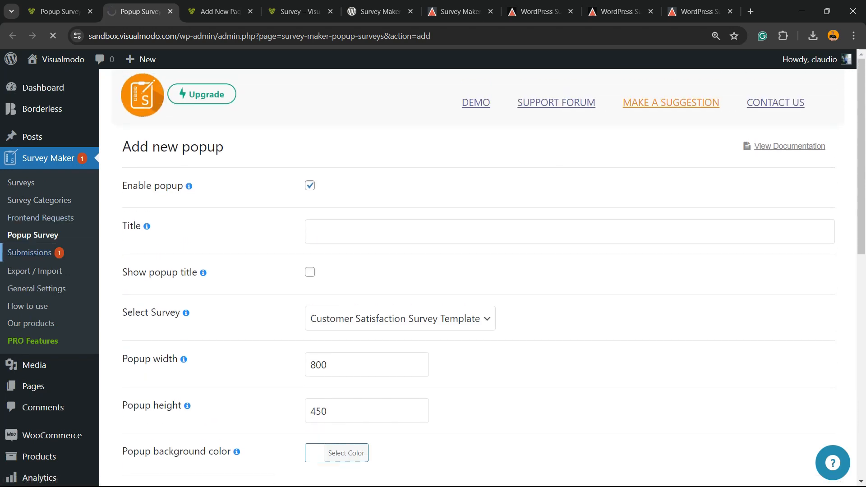
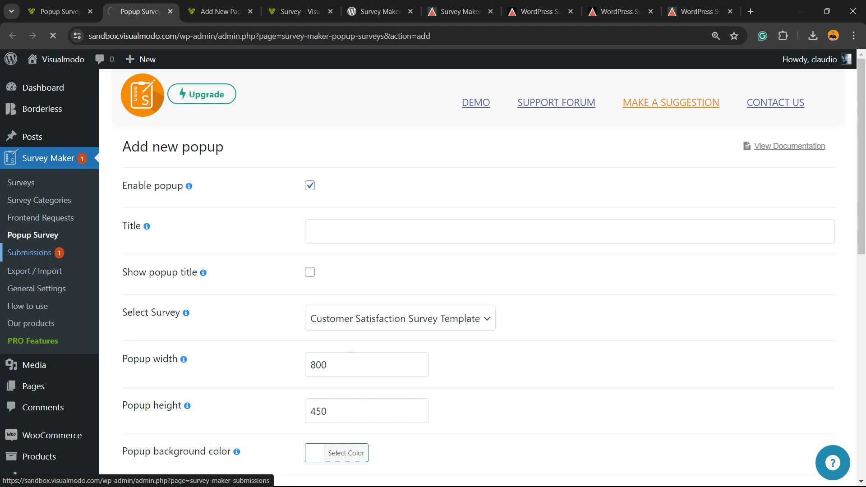
Open Survey Maker Submissions, showing the Customer Satisfaction Survey Template with 1 submission
{"action": "left_click", "coordinate": [179, 311]}
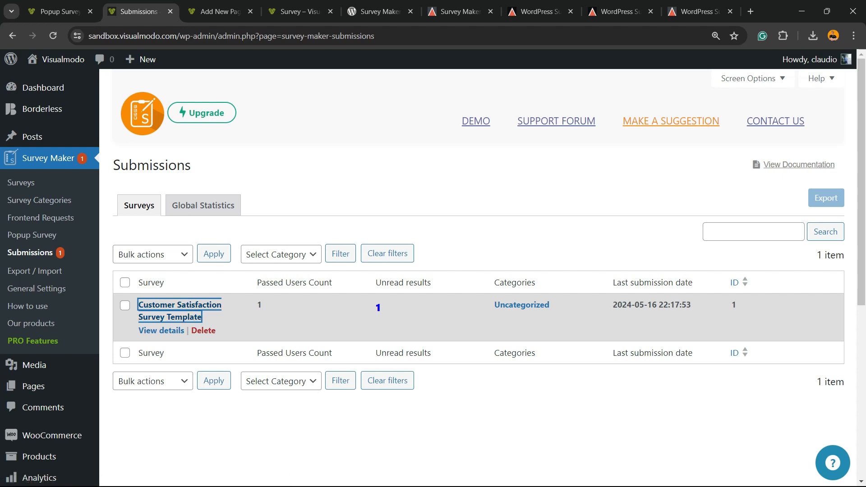
{"action": "left_click", "coordinate": [176, 307]}
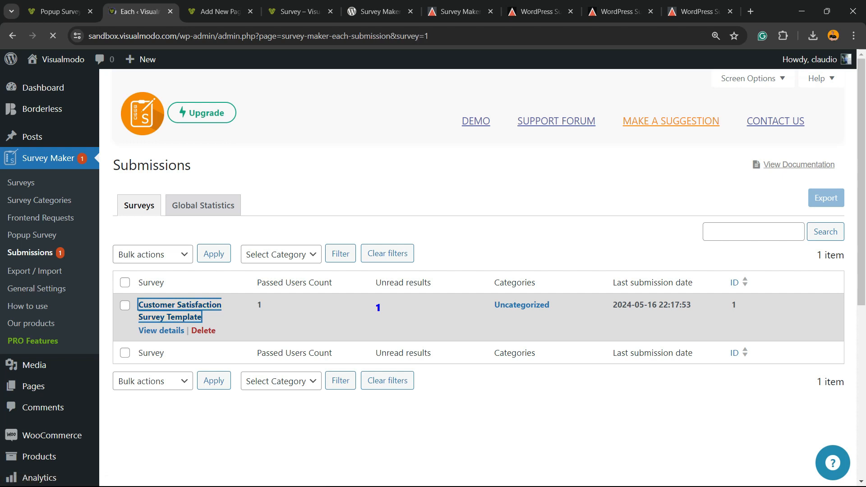
Scroll through the Customer Satisfaction Survey Template results report charts
{"action": "scroll", "coordinate": [478, 271], "scroll_direction": "down", "scroll_amount": 10}
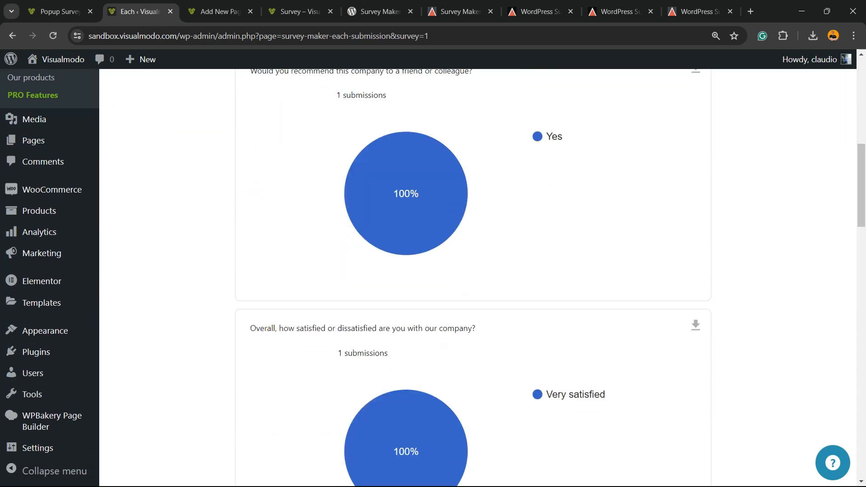
{"action": "scroll", "coordinate": [433, 280], "scroll_direction": "up", "scroll_amount": 2}
{"action": "scroll", "coordinate": [433, 280], "scroll_direction": "down", "scroll_amount": 6}
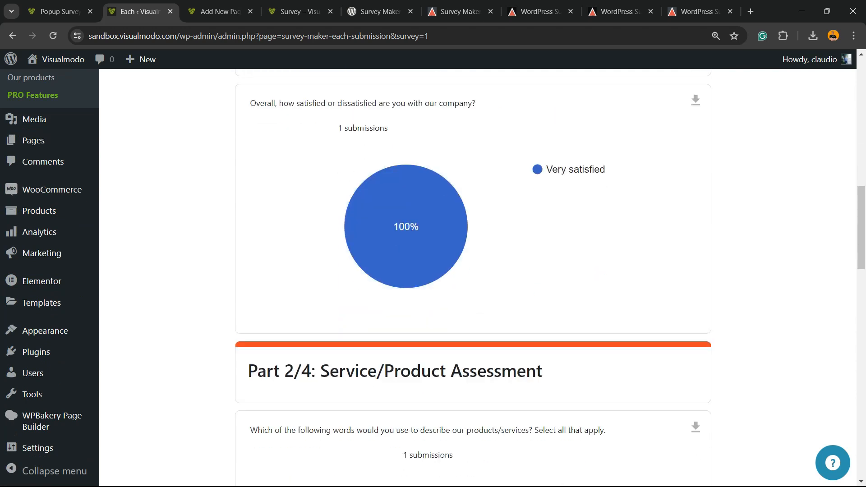
{"action": "scroll", "coordinate": [478, 271], "scroll_direction": "down", "scroll_amount": 12}
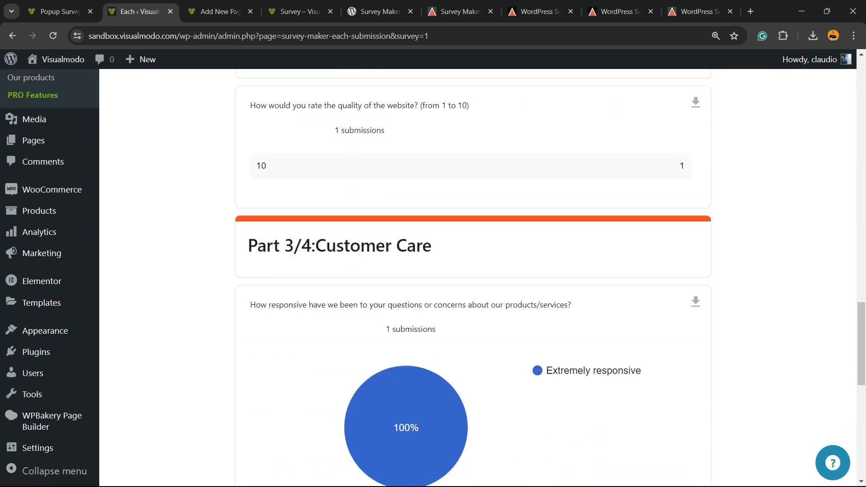
{"action": "scroll", "coordinate": [473, 271], "scroll_direction": "down", "scroll_amount": 8}
{"action": "scroll", "coordinate": [473, 271], "scroll_direction": "up", "scroll_amount": 20}
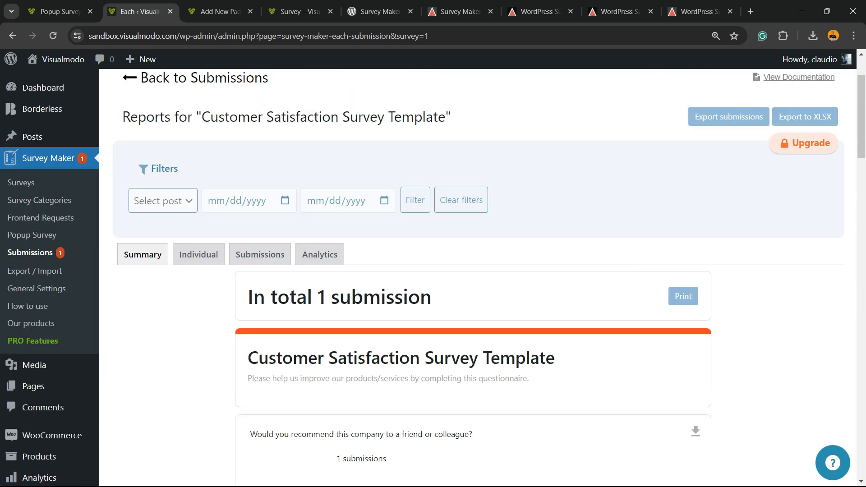
{"action": "scroll", "coordinate": [478, 270], "scroll_direction": "up", "scroll_amount": 2}
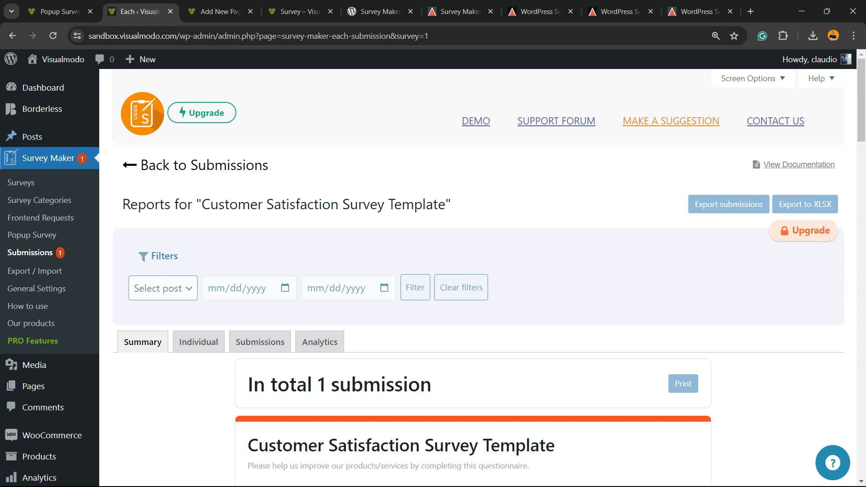
Look over the Survey Maker Export / Import page
{"action": "left_click", "coordinate": [34, 271]}
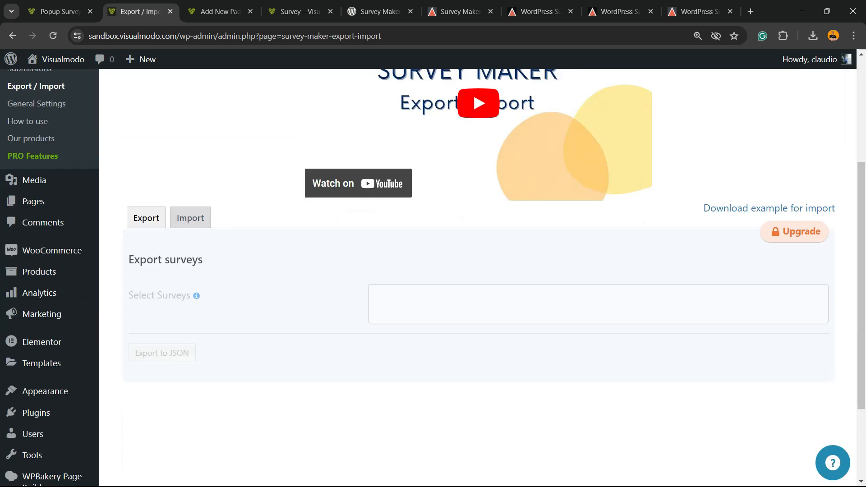
{"action": "scroll", "coordinate": [40, 230], "scroll_direction": "down", "scroll_amount": 4}
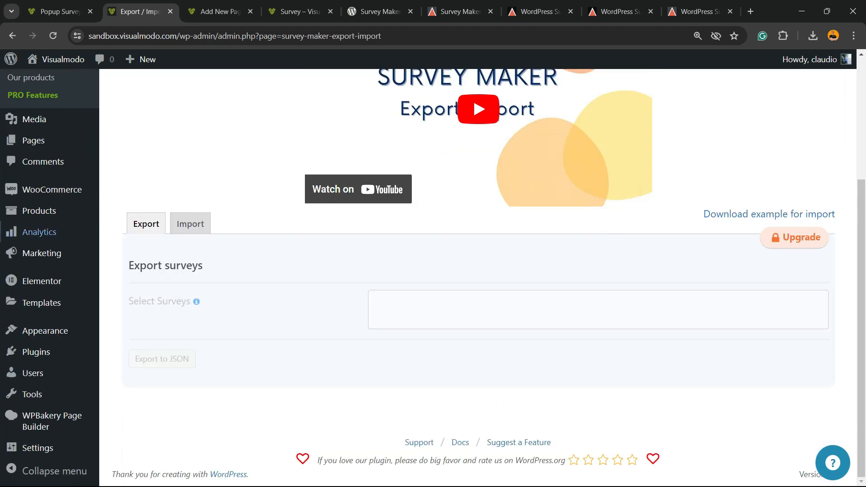
{"action": "scroll", "coordinate": [41, 281], "scroll_direction": "up", "scroll_amount": 4}
{"action": "left_click", "coordinate": [36, 287]}
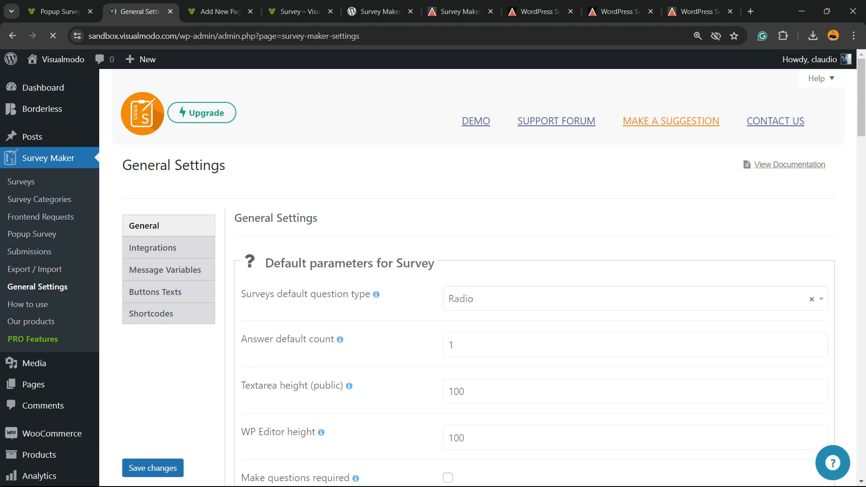
Scroll through the General tab options, then view the Slack and Google Integrations settings
{"action": "scroll", "coordinate": [478, 271], "scroll_direction": "down", "scroll_amount": 10}
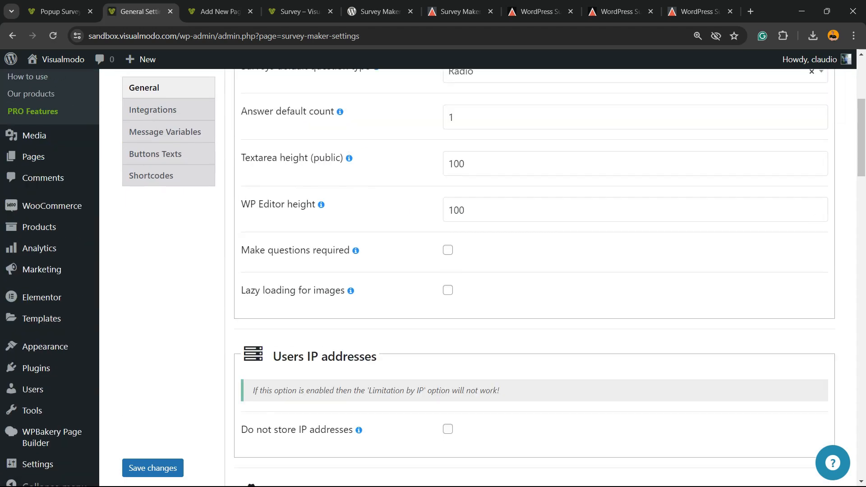
{"action": "scroll", "coordinate": [479, 270], "scroll_direction": "up", "scroll_amount": 3}
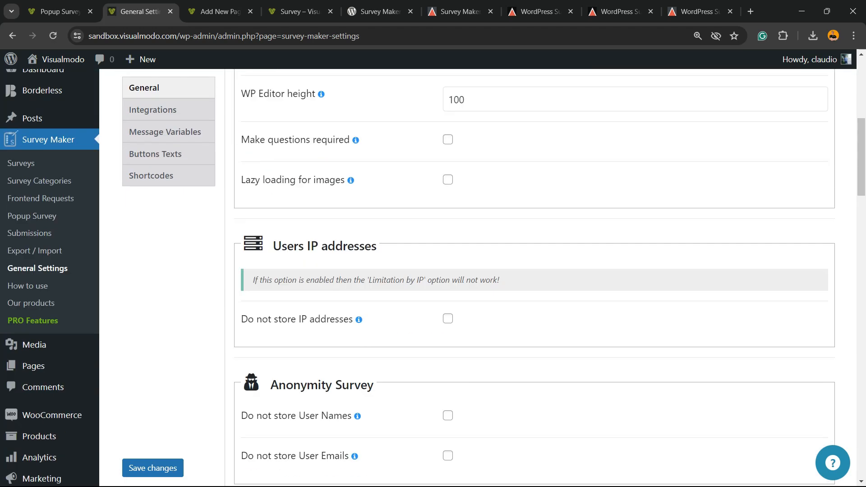
{"action": "scroll", "coordinate": [478, 271], "scroll_direction": "down", "scroll_amount": 3}
{"action": "mouse_move", "coordinate": [359, 207]}
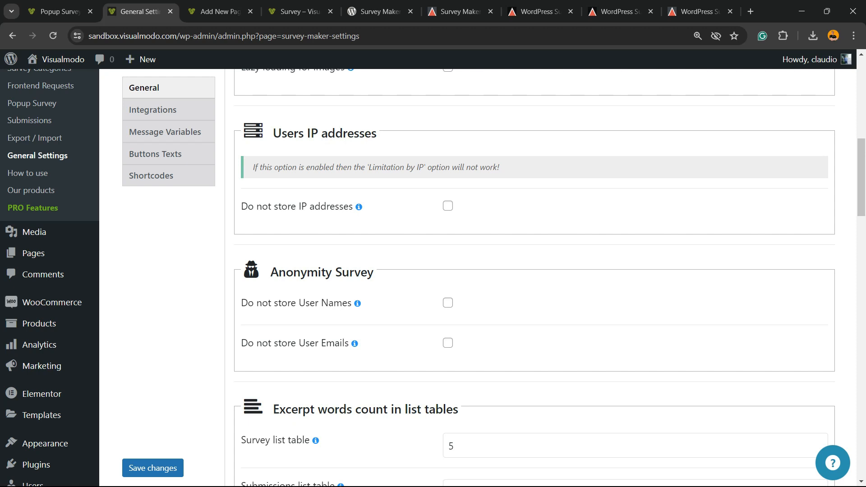
{"action": "scroll", "coordinate": [479, 271], "scroll_direction": "down", "scroll_amount": 3}
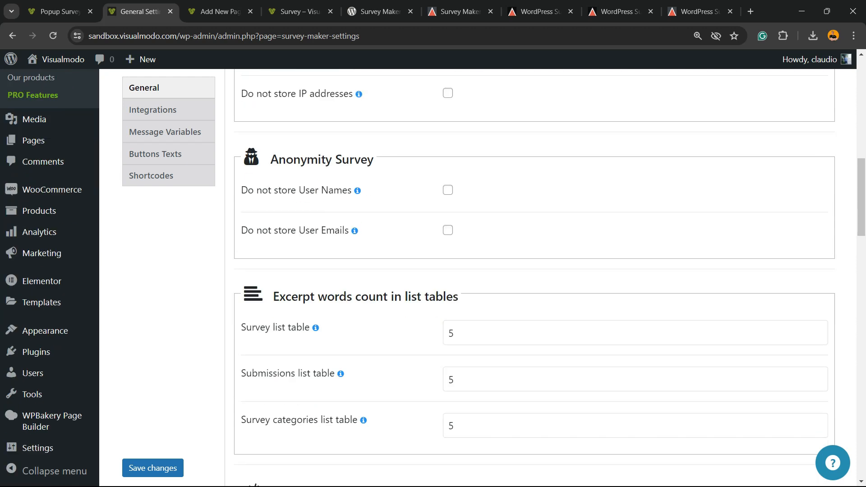
{"action": "scroll", "coordinate": [535, 280], "scroll_direction": "down", "scroll_amount": 7}
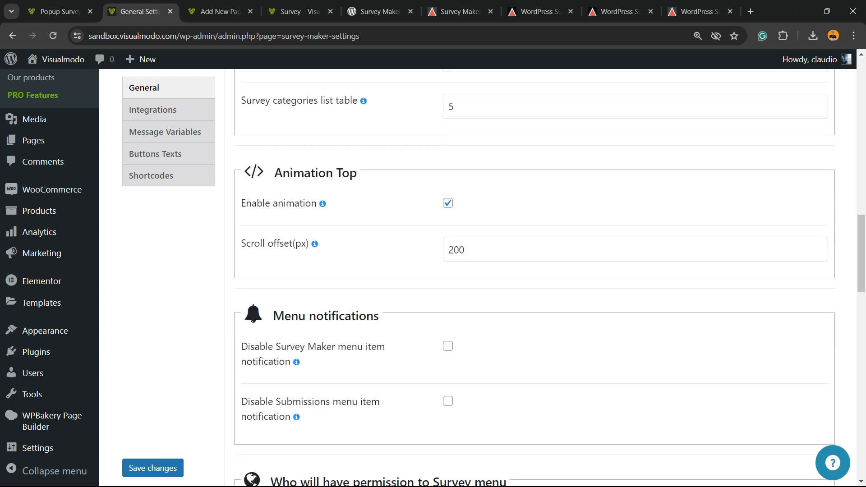
{"action": "scroll", "coordinate": [535, 280], "scroll_direction": "down", "scroll_amount": 3}
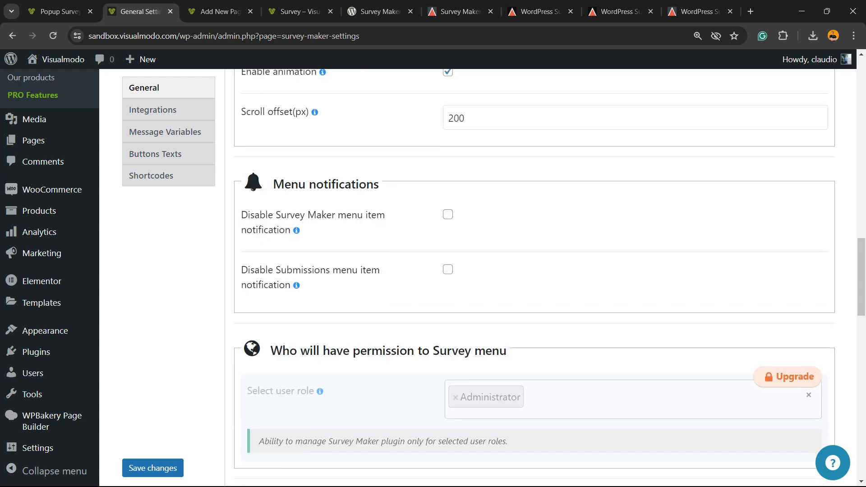
{"action": "scroll", "coordinate": [535, 280], "scroll_direction": "down", "scroll_amount": 3}
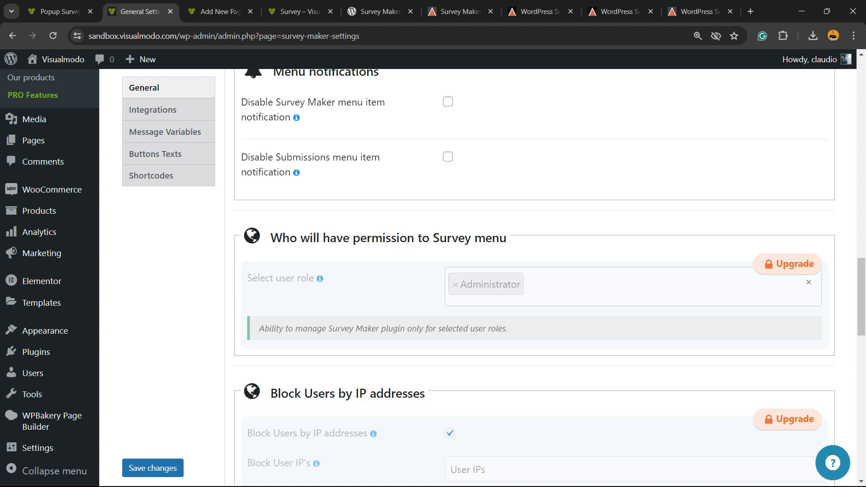
{"action": "scroll", "coordinate": [534, 280], "scroll_direction": "down", "scroll_amount": 3}
{"action": "scroll", "coordinate": [535, 280], "scroll_direction": "down", "scroll_amount": 3}
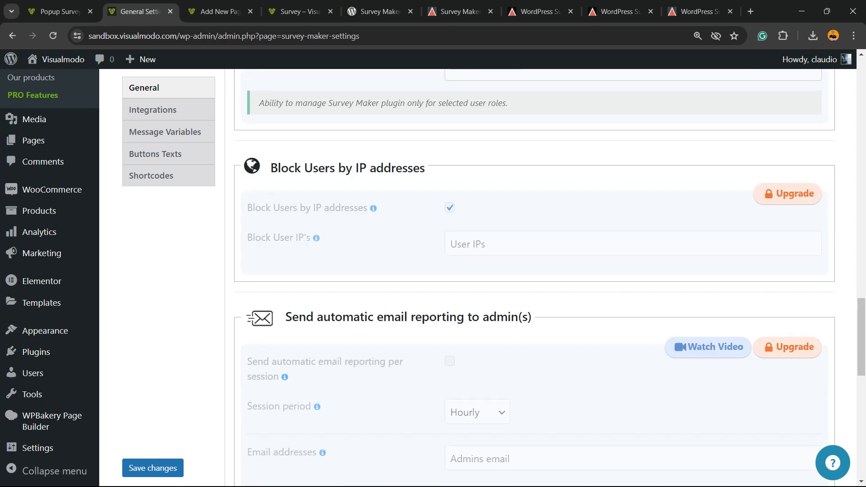
{"action": "scroll", "coordinate": [535, 279], "scroll_direction": "down", "scroll_amount": 6}
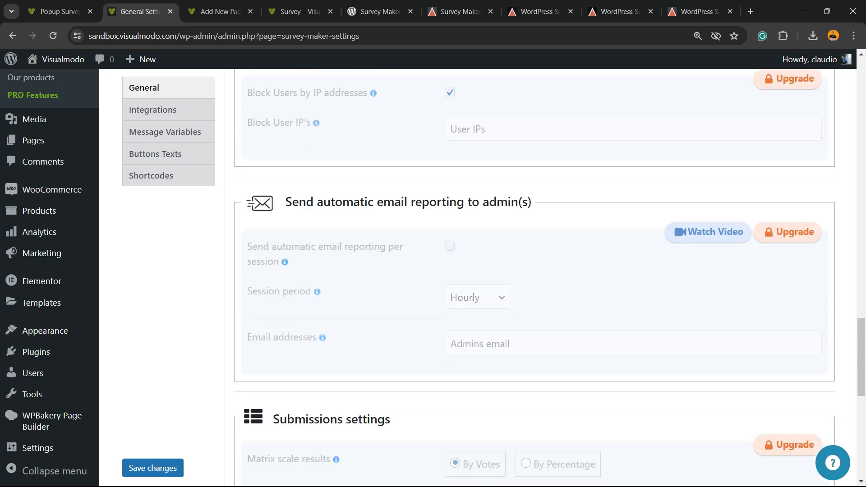
{"action": "scroll", "coordinate": [535, 278], "scroll_direction": "up", "scroll_amount": 15}
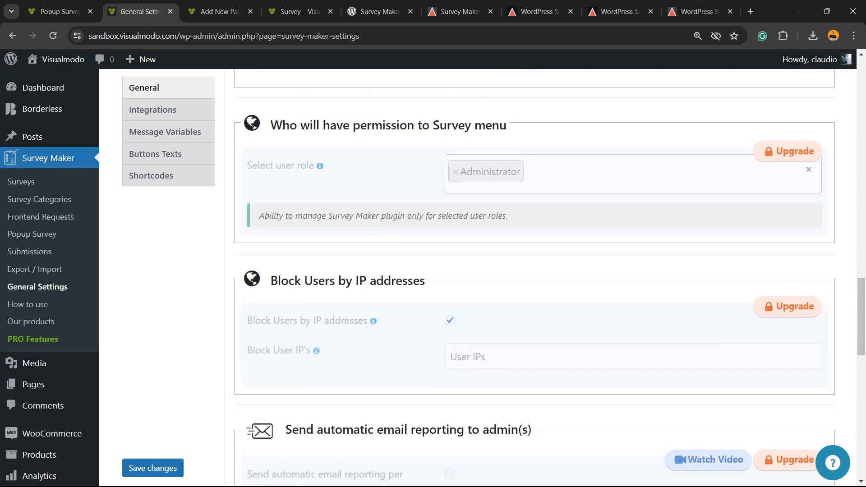
{"action": "left_click", "coordinate": [152, 110]}
Expand and review the Message variables list and the editable survey button texts
{"action": "scroll", "coordinate": [158, 122], "scroll_direction": "up", "scroll_amount": 6}
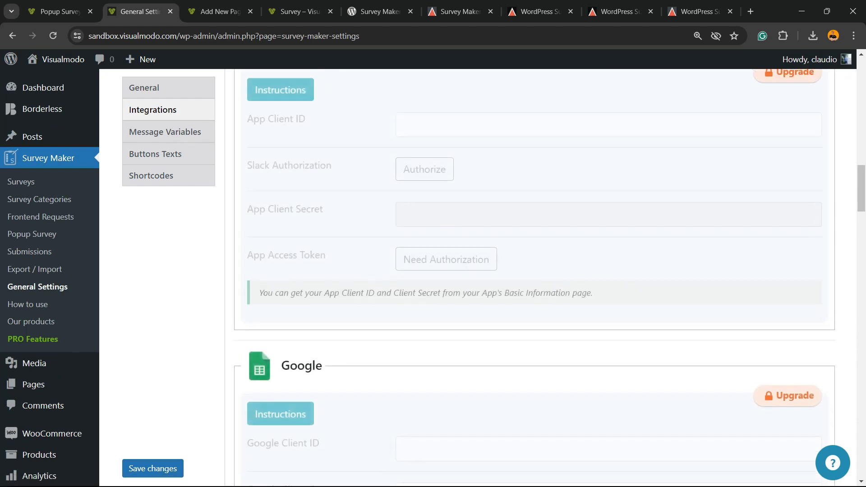
{"action": "left_click", "coordinate": [165, 132]}
{"action": "scroll", "coordinate": [165, 132], "scroll_direction": "up", "scroll_amount": 8}
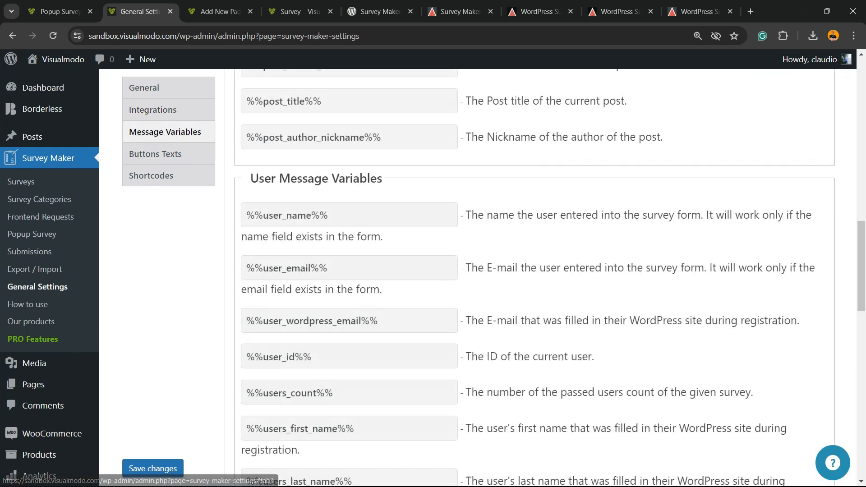
{"action": "scroll", "coordinate": [535, 278], "scroll_direction": "up", "scroll_amount": 8}
{"action": "scroll", "coordinate": [535, 277], "scroll_direction": "down", "scroll_amount": 8}
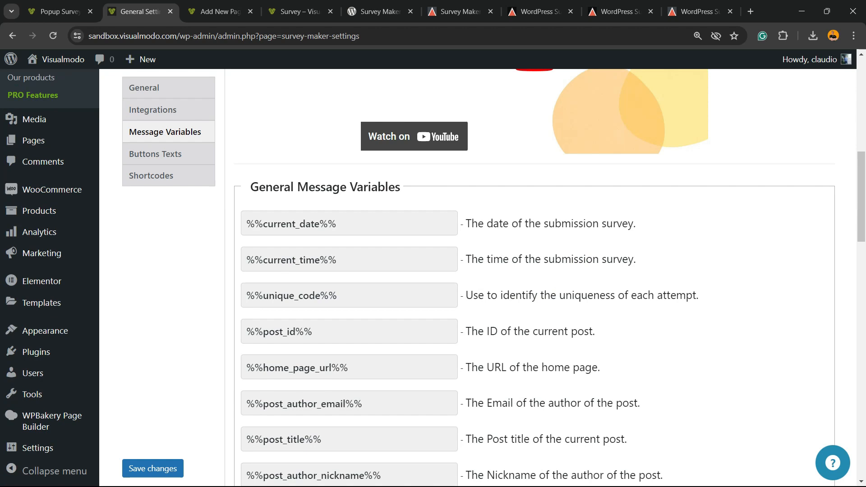
{"action": "scroll", "coordinate": [433, 277], "scroll_direction": "up", "scroll_amount": 2}
{"action": "left_click", "coordinate": [155, 154]}
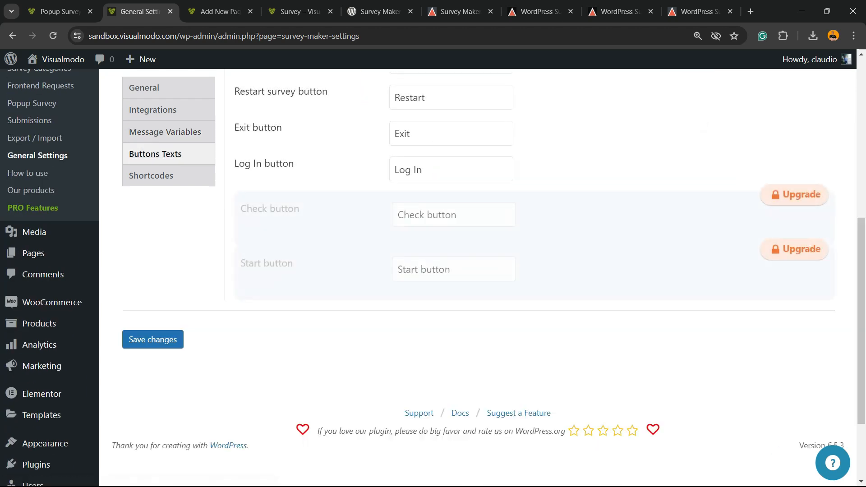
{"action": "scroll", "coordinate": [490, 278], "scroll_direction": "up", "scroll_amount": 8}
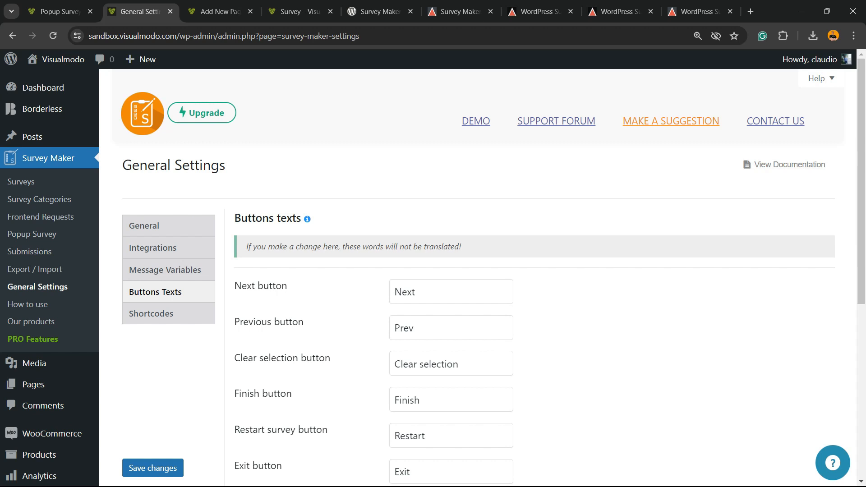
{"action": "scroll", "coordinate": [490, 277], "scroll_direction": "down", "scroll_amount": 7}
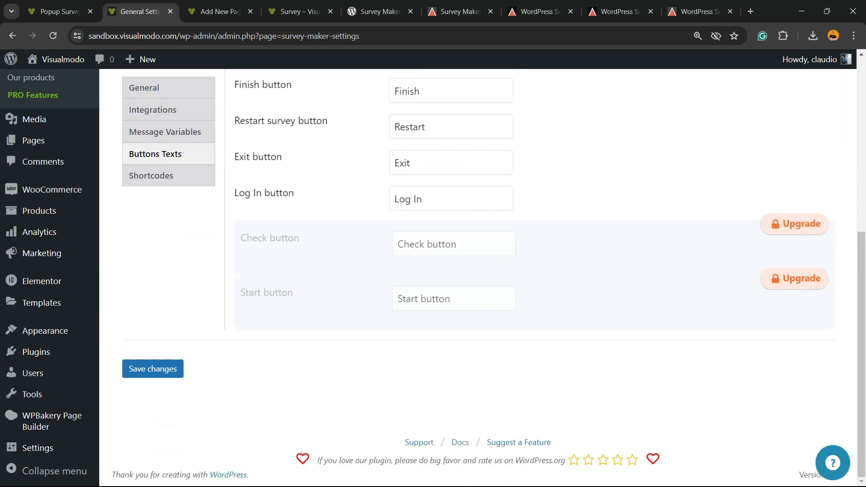
{"action": "scroll", "coordinate": [151, 176], "scroll_direction": "up", "scroll_amount": 3}
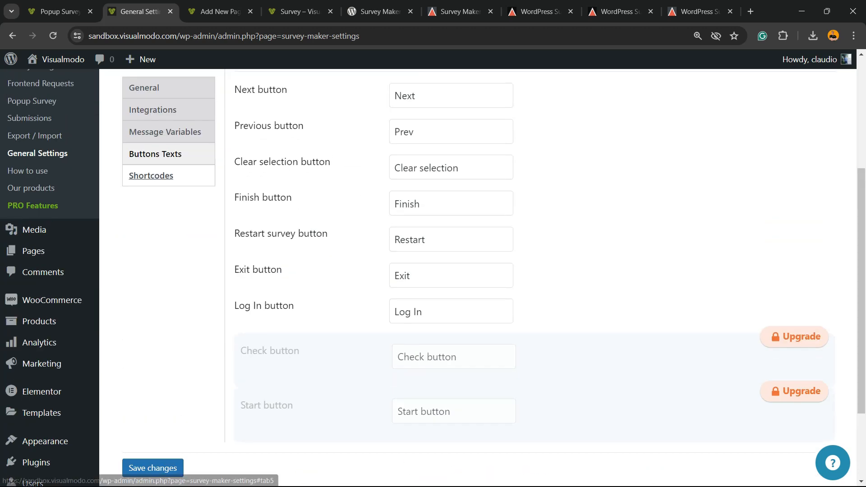
Review the available Survey Maker shortcodes in the Shortcodes section
{"action": "left_click", "coordinate": [151, 176]}
{"action": "scroll", "coordinate": [434, 278], "scroll_direction": "down", "scroll_amount": 20}
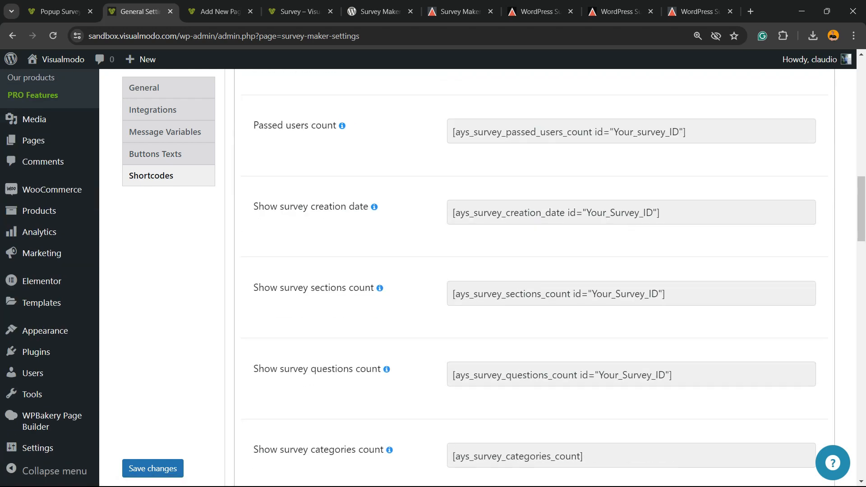
{"action": "scroll", "coordinate": [535, 278], "scroll_direction": "down", "scroll_amount": 15}
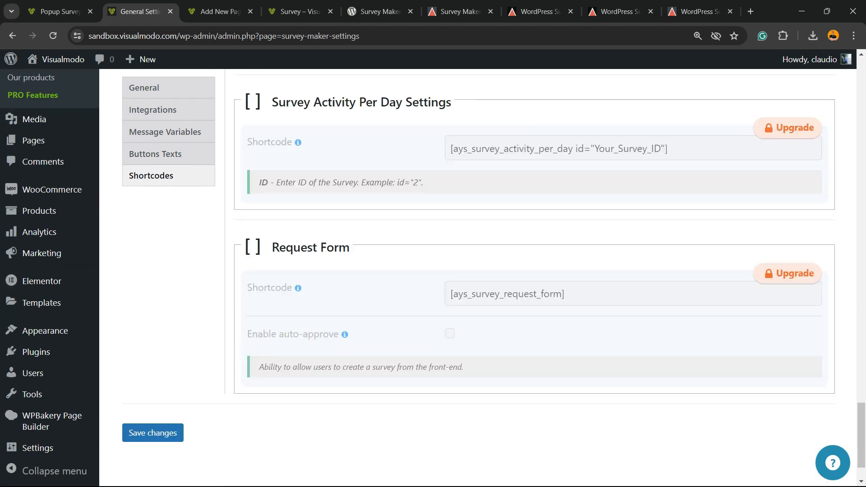
{"action": "scroll", "coordinate": [535, 277], "scroll_direction": "up", "scroll_amount": 15}
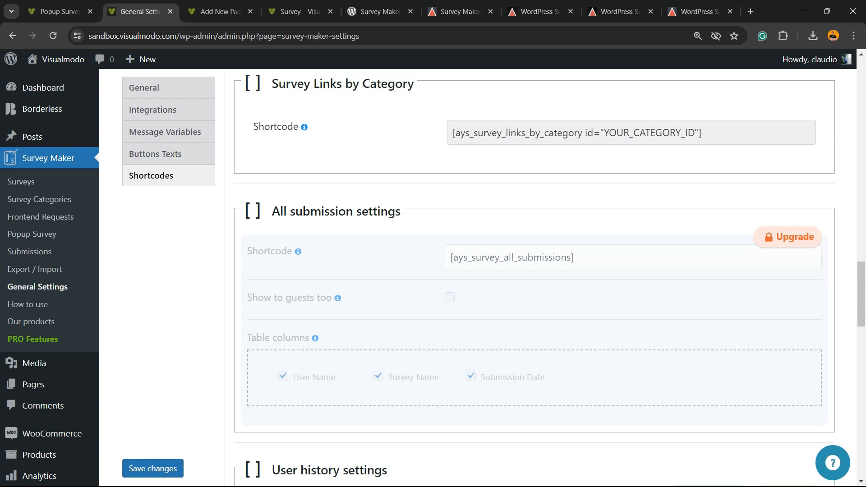
{"action": "left_click", "coordinate": [27, 304]}
Expand the first three How to use FAQs, including the one about losing data after upgrading
{"action": "scroll", "coordinate": [479, 278], "scroll_direction": "down", "scroll_amount": 7}
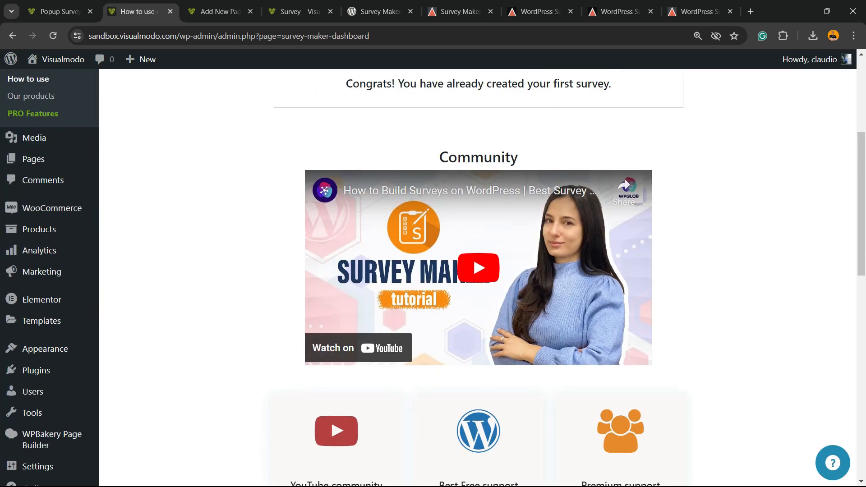
{"action": "scroll", "coordinate": [478, 277], "scroll_direction": "down", "scroll_amount": 10}
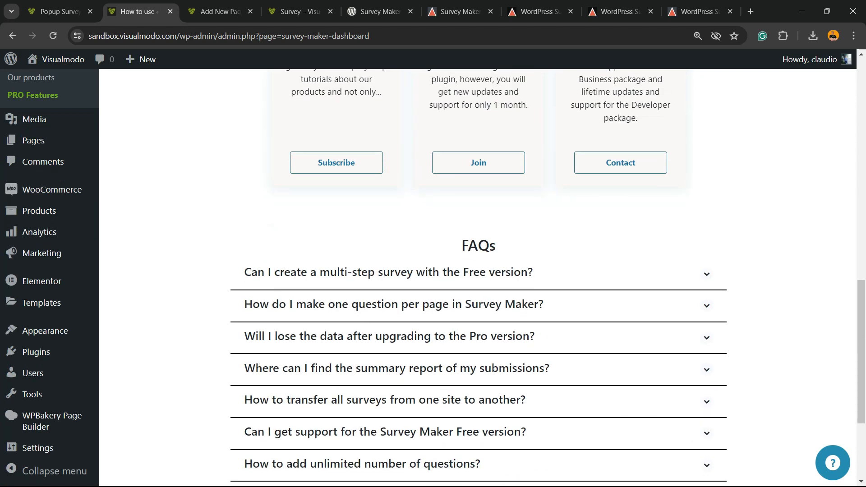
{"action": "scroll", "coordinate": [479, 278], "scroll_direction": "up", "scroll_amount": 3}
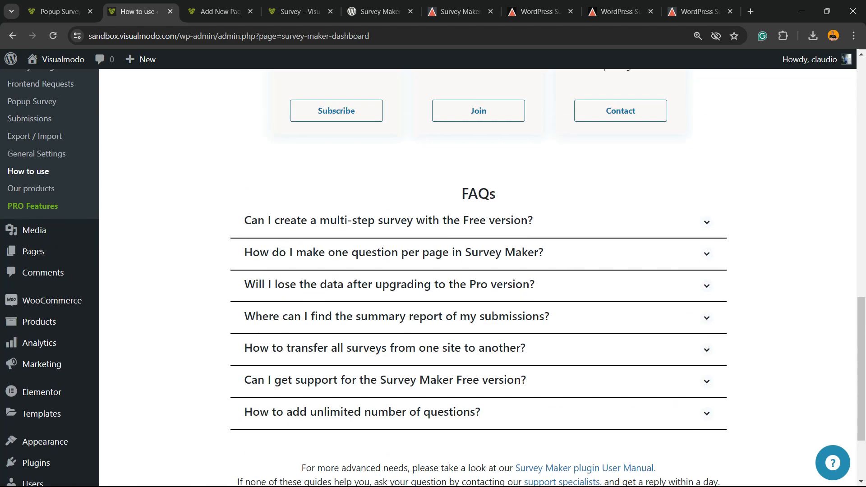
{"action": "left_click", "coordinate": [389, 222]}
{"action": "left_click", "coordinate": [393, 314]}
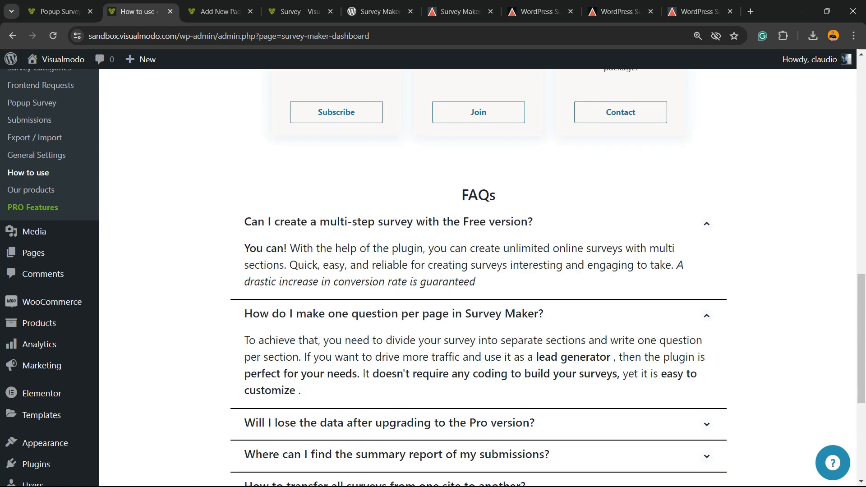
{"action": "scroll", "coordinate": [393, 313], "scroll_direction": "down", "scroll_amount": 2}
{"action": "left_click", "coordinate": [393, 311]}
{"action": "scroll", "coordinate": [394, 311], "scroll_direction": "up", "scroll_amount": 15}
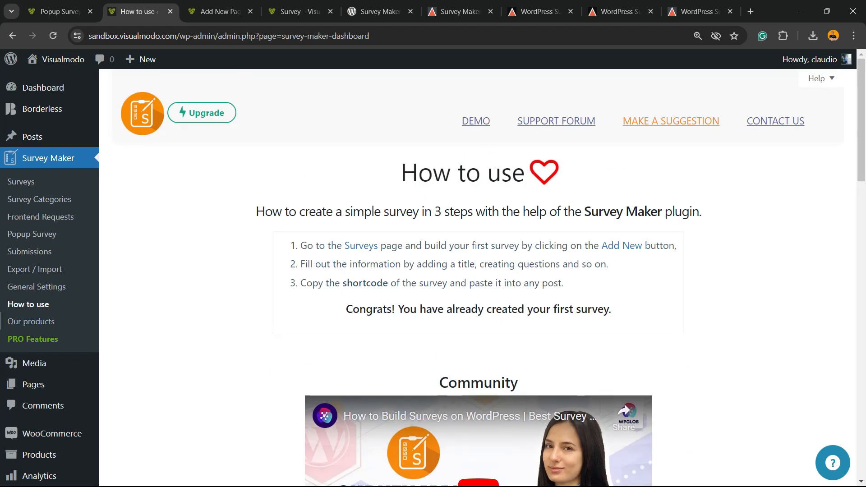
{"action": "left_click", "coordinate": [31, 322]}
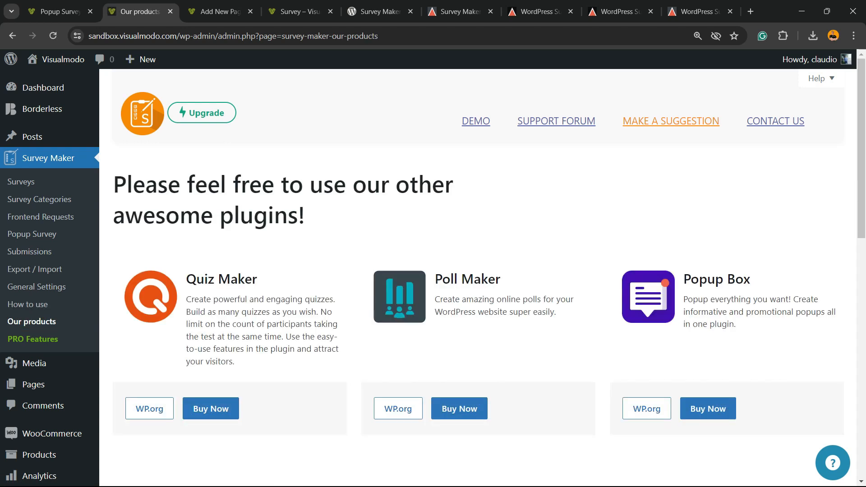
Browse the Our products plugin cards, selecting the Chartify heading, then switch to the Survey page tab
{"action": "scroll", "coordinate": [479, 278], "scroll_direction": "down", "scroll_amount": 5}
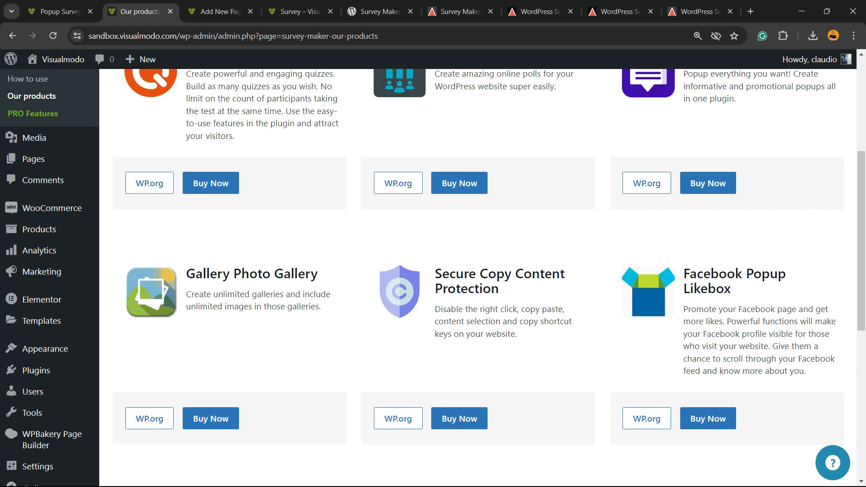
{"action": "scroll", "coordinate": [479, 278], "scroll_direction": "down", "scroll_amount": 5}
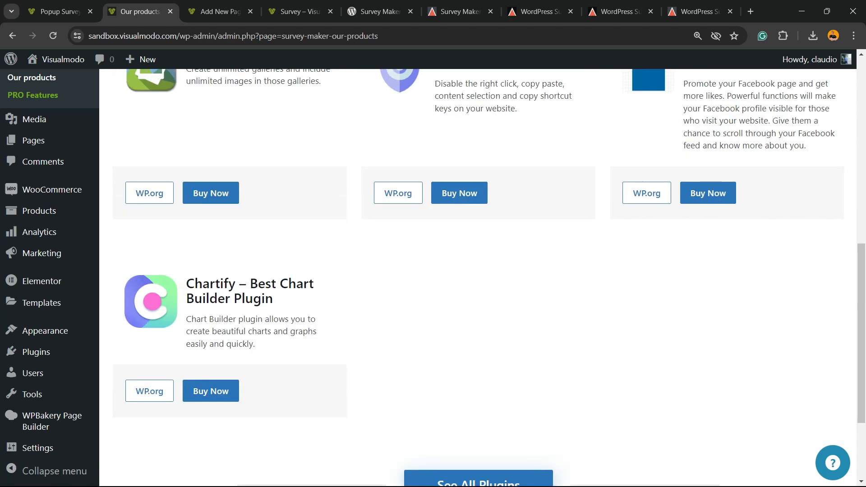
{"action": "double_click", "coordinate": [212, 284]}
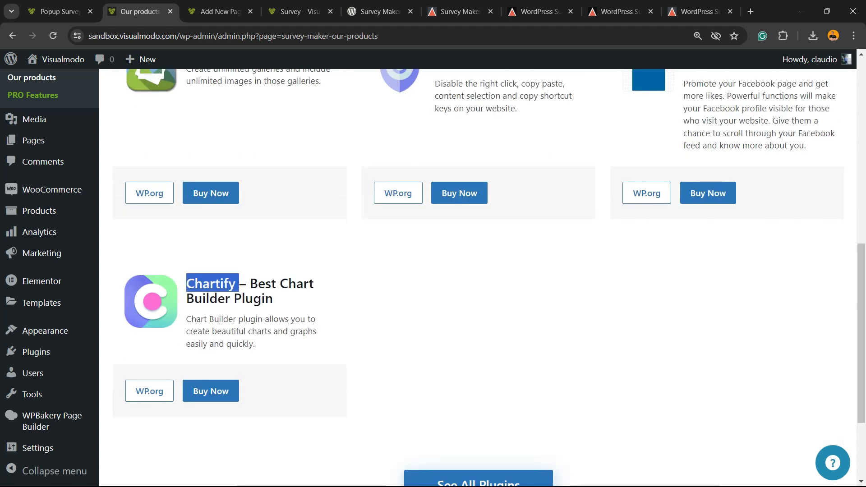
{"action": "triple_click", "coordinate": [211, 284]}
{"action": "double_click", "coordinate": [211, 284]}
{"action": "scroll", "coordinate": [479, 270], "scroll_direction": "down", "scroll_amount": 3}
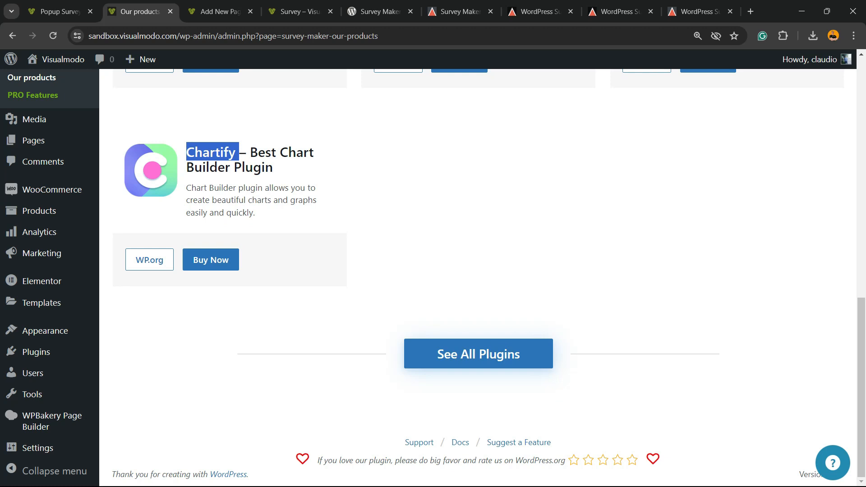
{"action": "scroll", "coordinate": [479, 271], "scroll_direction": "up", "scroll_amount": 7}
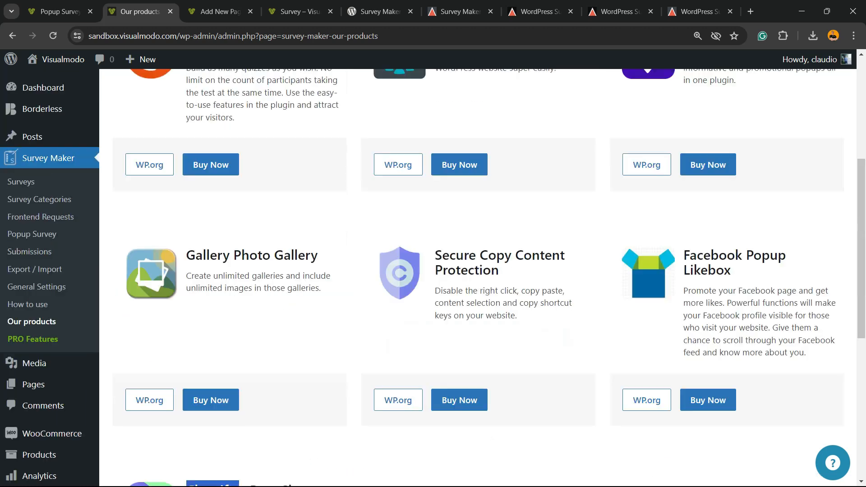
{"action": "key", "text": "ctrl+Tab"}
{"action": "key", "text": "ctrl+Tab"}
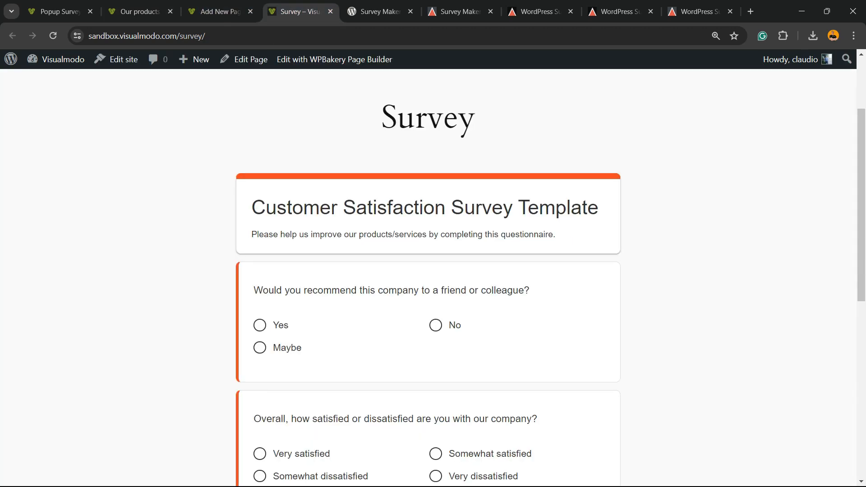
{"action": "key", "text": "ctrl+Tab"}
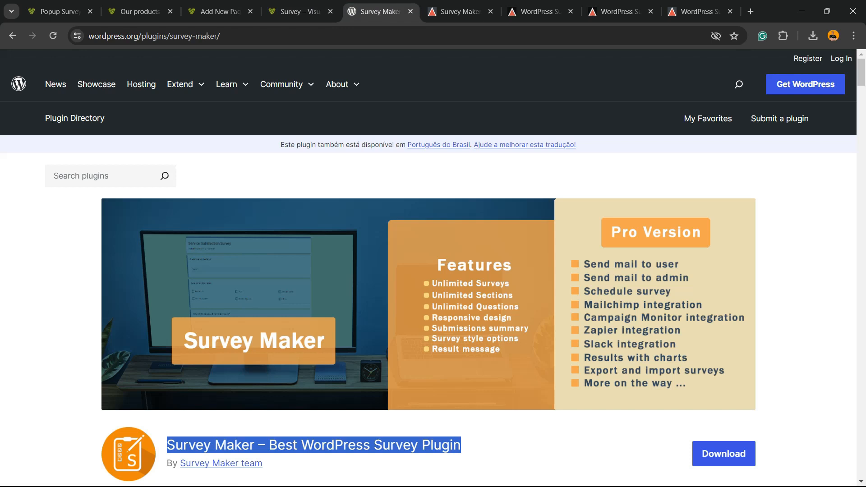
Switch to the ays-pro.com Survey Maker page and scroll down toward the plan comparison table
{"action": "scroll", "coordinate": [433, 271], "scroll_direction": "down", "scroll_amount": 4}
{"action": "scroll", "coordinate": [433, 271], "scroll_direction": "up", "scroll_amount": 4}
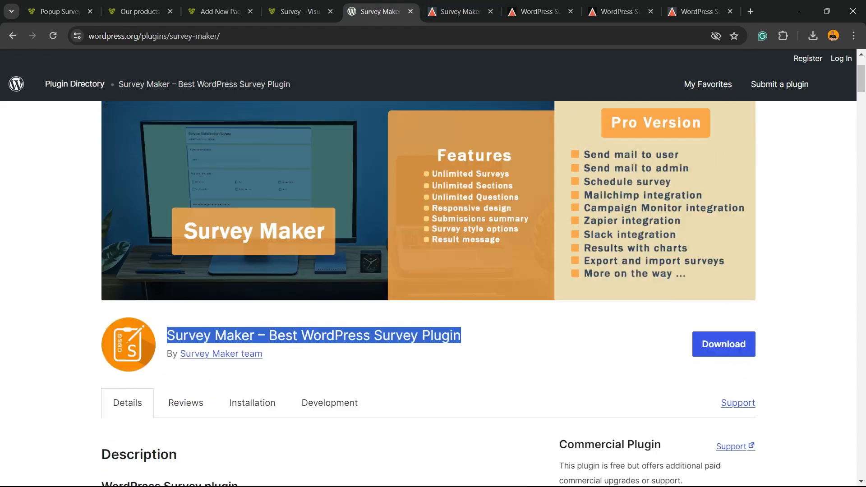
{"action": "key", "text": "ctrl+Tab"}
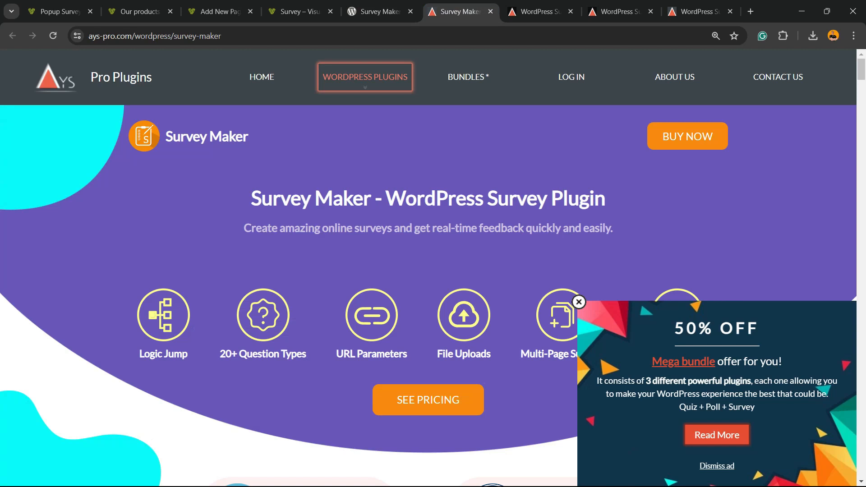
{"action": "scroll", "coordinate": [434, 271], "scroll_direction": "down", "scroll_amount": 2}
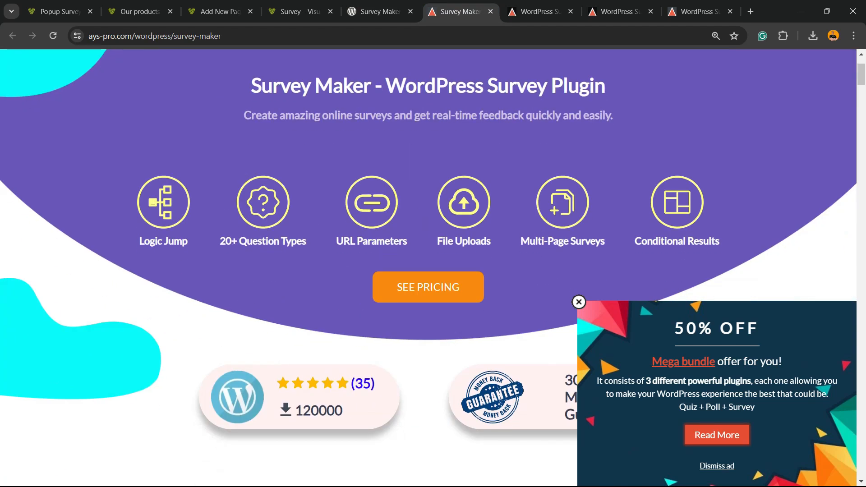
{"action": "scroll", "coordinate": [433, 271], "scroll_direction": "up", "scroll_amount": 2}
{"action": "scroll", "coordinate": [433, 271], "scroll_direction": "down", "scroll_amount": 6}
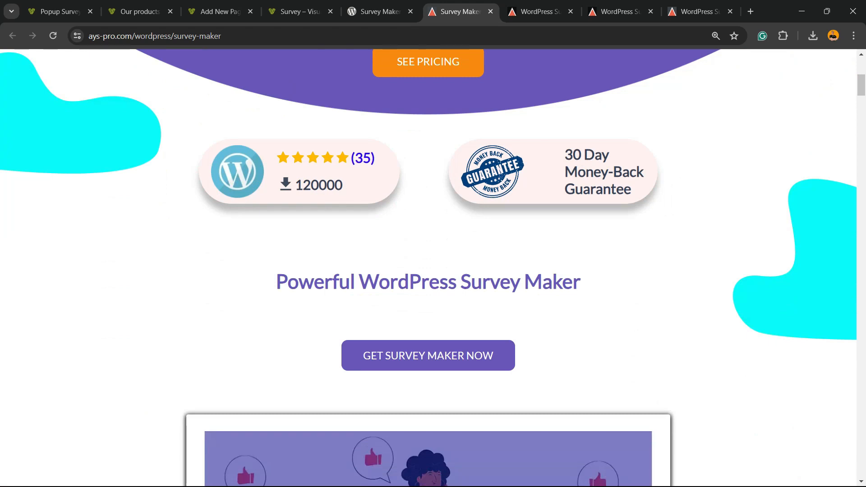
{"action": "scroll", "coordinate": [429, 270], "scroll_direction": "down", "scroll_amount": 18}
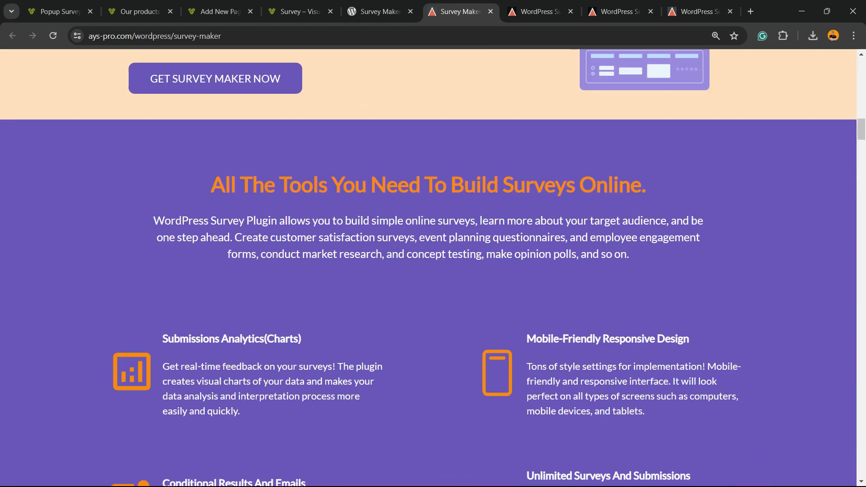
{"action": "scroll", "coordinate": [433, 268], "scroll_direction": "down", "scroll_amount": 20}
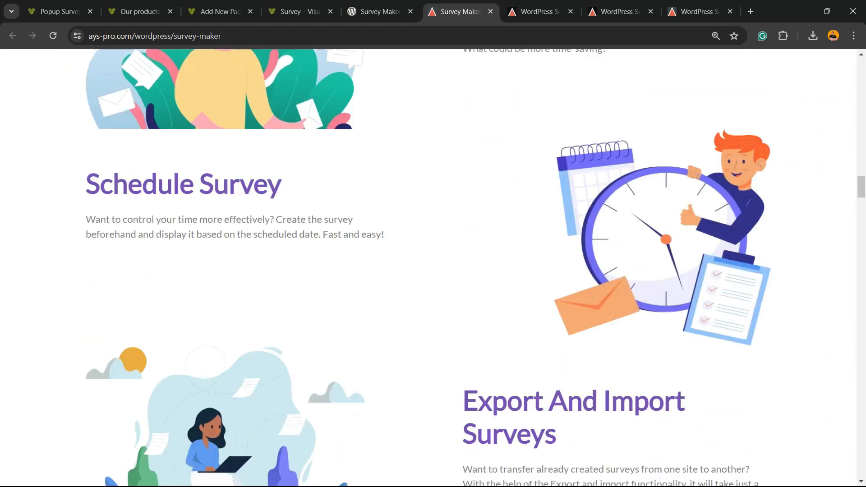
{"action": "scroll", "coordinate": [434, 268], "scroll_direction": "down", "scroll_amount": 20}
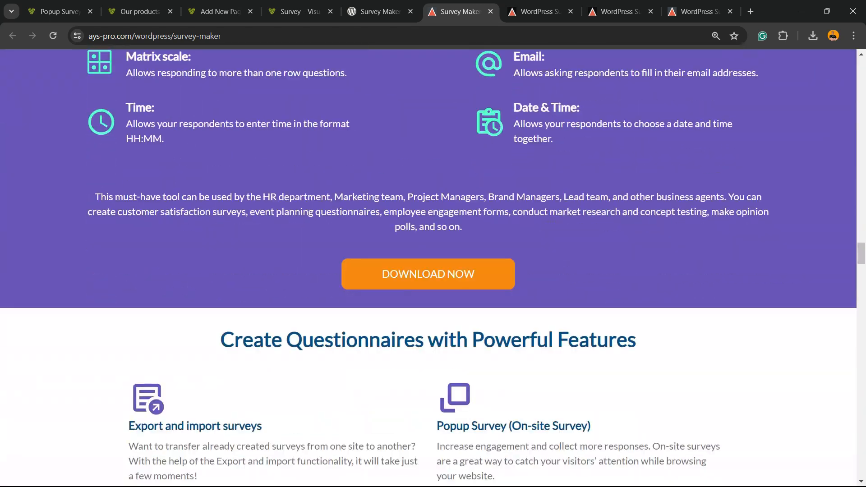
{"action": "scroll", "coordinate": [428, 268], "scroll_direction": "down", "scroll_amount": 20}
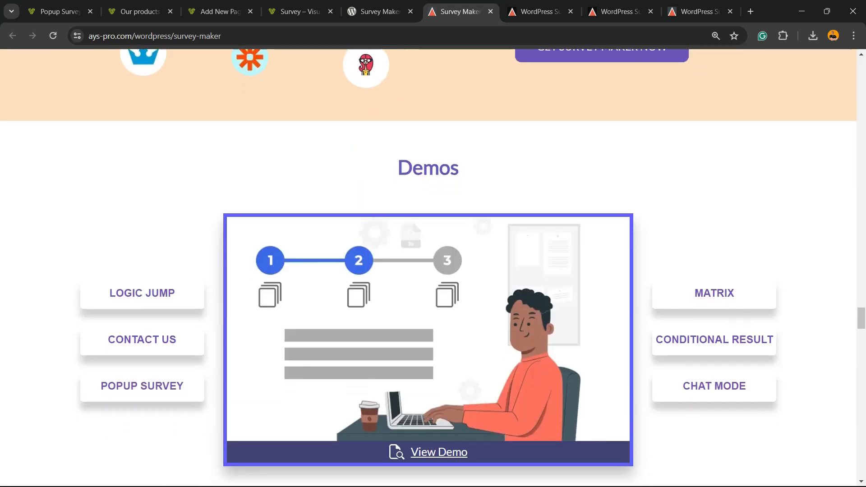
{"action": "scroll", "coordinate": [429, 268], "scroll_direction": "down", "scroll_amount": 20}
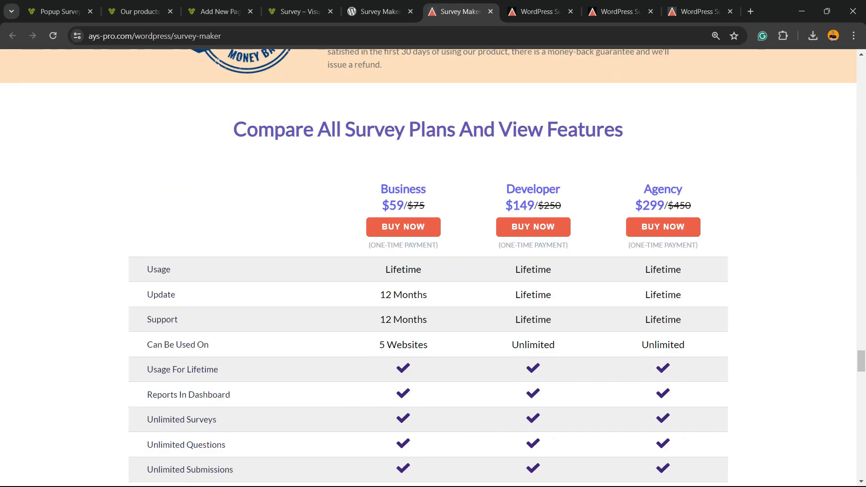
Highlight the Developer plan's Lifetime usage and its name and price, then scroll the comparison table
{"action": "left_click_drag", "start_coordinate": [515, 270], "coordinate": [552, 270]}
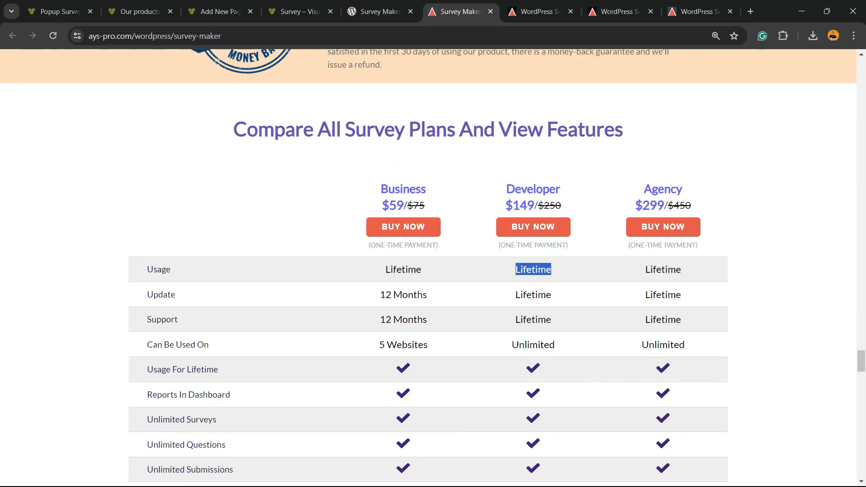
{"action": "left_click", "coordinate": [552, 270]}
{"action": "left_click_drag", "start_coordinate": [506, 184], "coordinate": [562, 207]}
{"action": "left_click", "coordinate": [561, 207]}
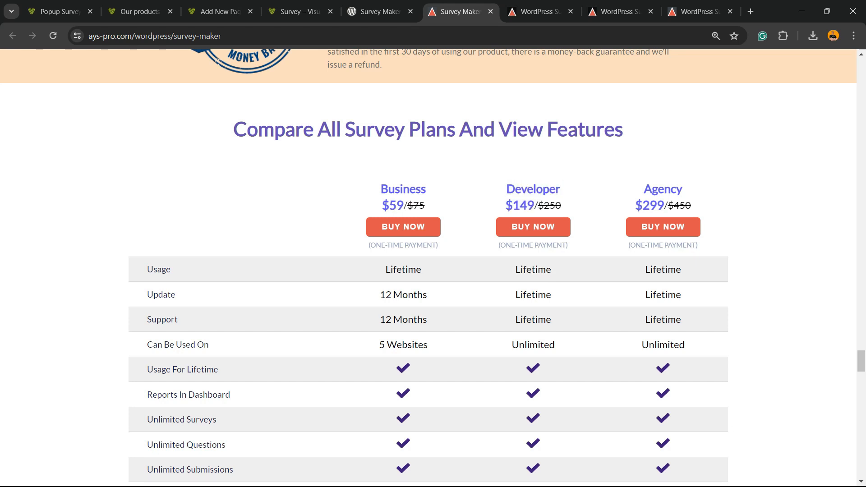
{"action": "scroll", "coordinate": [429, 271], "scroll_direction": "down", "scroll_amount": 17}
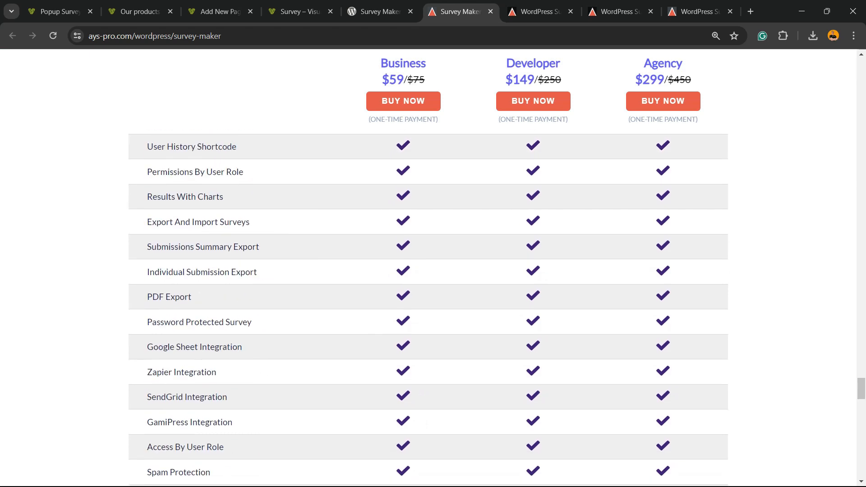
{"action": "scroll", "coordinate": [429, 307], "scroll_direction": "down", "scroll_amount": 10}
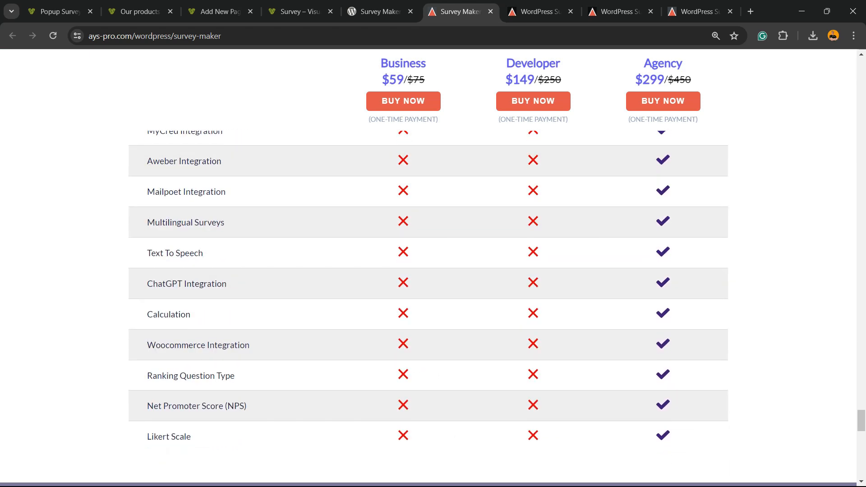
{"action": "scroll", "coordinate": [429, 271], "scroll_direction": "up", "scroll_amount": 15}
Switch to the Survey plugin Pro Demo page and advance the satisfaction survey to page 3
{"action": "key", "text": "ctrl+Tab"}
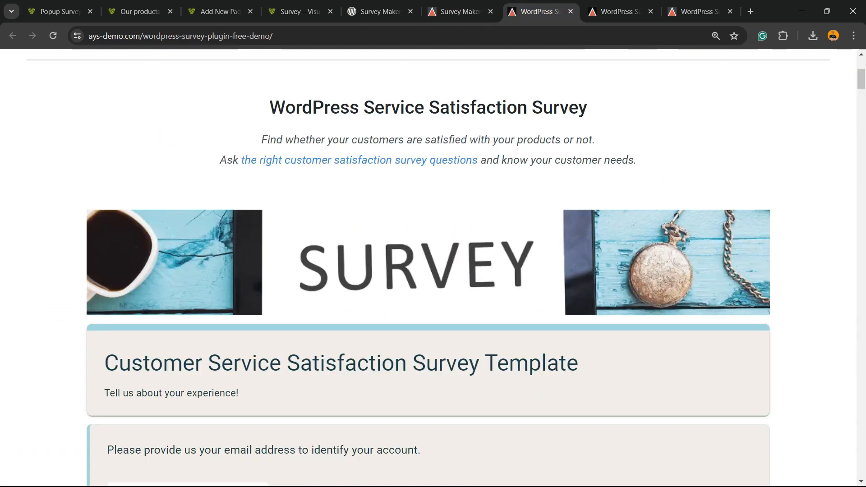
{"action": "key", "text": "ctrl+Tab"}
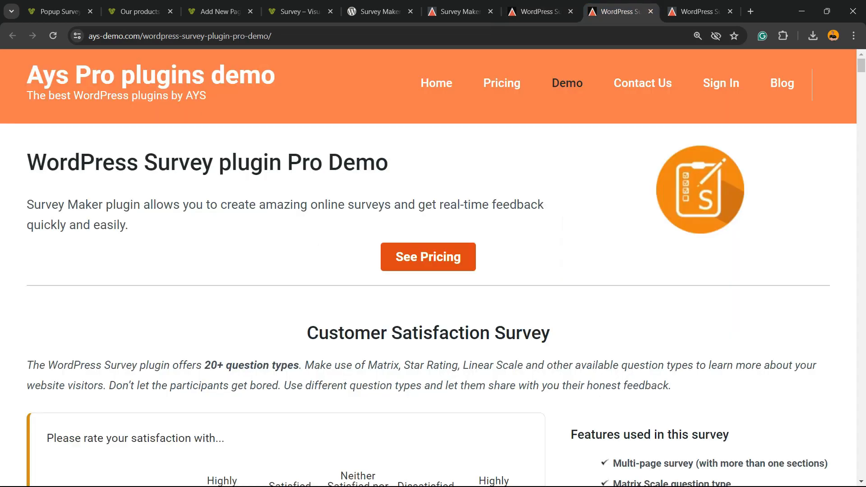
{"action": "triple_click", "coordinate": [208, 162]}
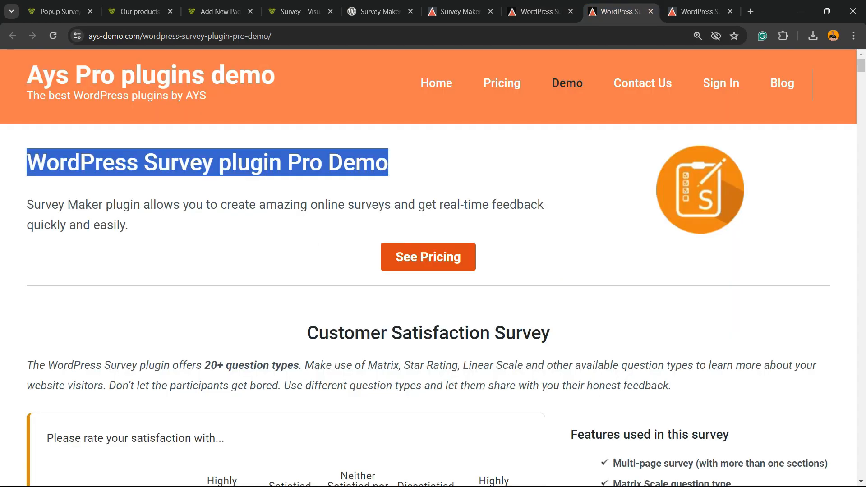
{"action": "scroll", "coordinate": [429, 270], "scroll_direction": "down", "scroll_amount": 5}
{"action": "scroll", "coordinate": [428, 271], "scroll_direction": "down", "scroll_amount": 5}
{"action": "scroll", "coordinate": [429, 271], "scroll_direction": "up", "scroll_amount": 3}
{"action": "scroll", "coordinate": [429, 270], "scroll_direction": "down", "scroll_amount": 3}
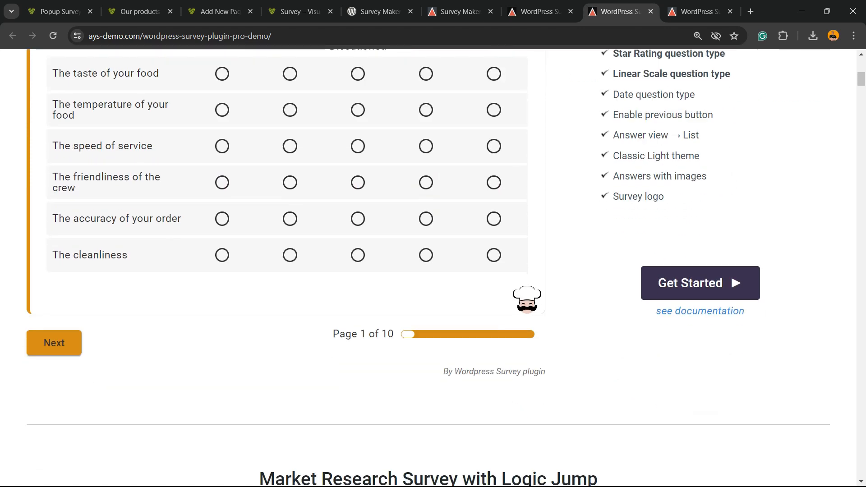
{"action": "left_click", "coordinate": [54, 343]}
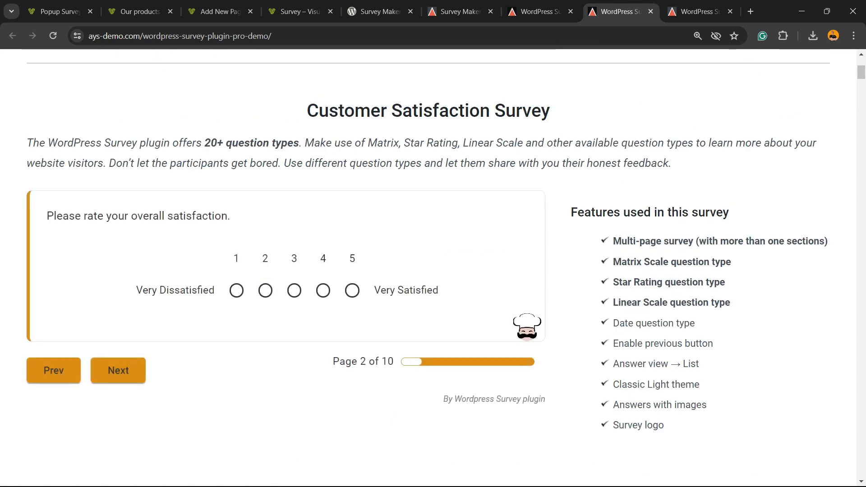
{"action": "left_click", "coordinate": [118, 371]}
In the logic-jump demo, answer Bicycle for transport and continue to the bicycle follow-up question
{"action": "scroll", "coordinate": [429, 271], "scroll_direction": "down", "scroll_amount": 9}
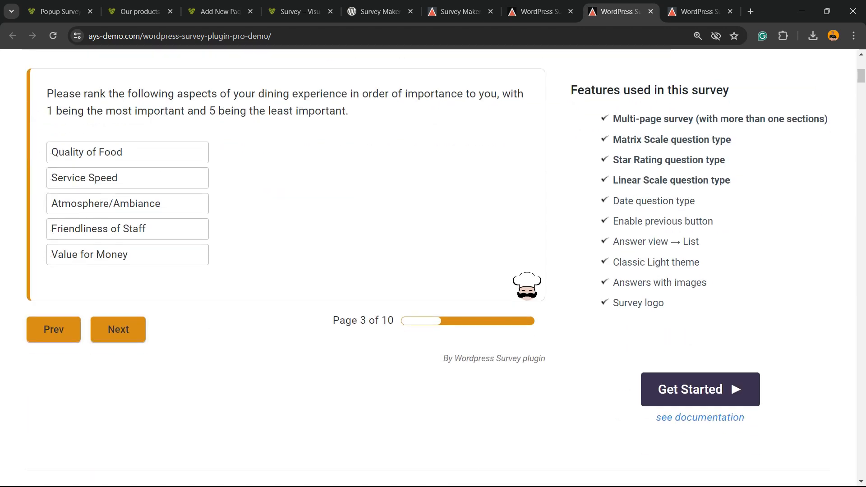
{"action": "scroll", "coordinate": [429, 271], "scroll_direction": "down", "scroll_amount": 3}
{"action": "scroll", "coordinate": [429, 271], "scroll_direction": "down", "scroll_amount": 5}
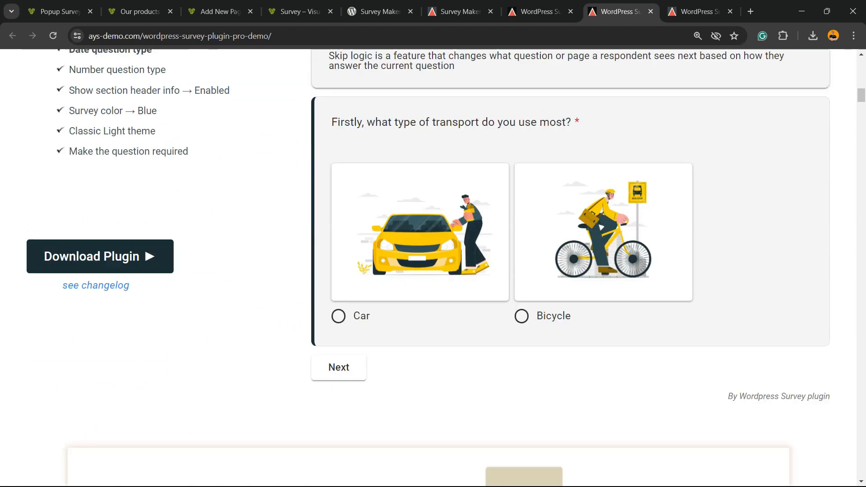
{"action": "left_click", "coordinate": [338, 304]}
{"action": "scroll", "coordinate": [339, 304], "scroll_direction": "down", "scroll_amount": 2}
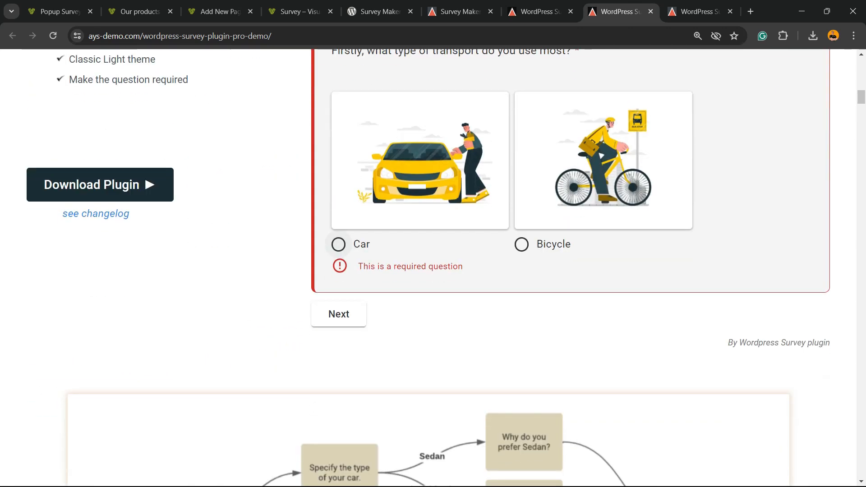
{"action": "left_click", "coordinate": [521, 244]}
{"action": "left_click", "coordinate": [339, 296]}
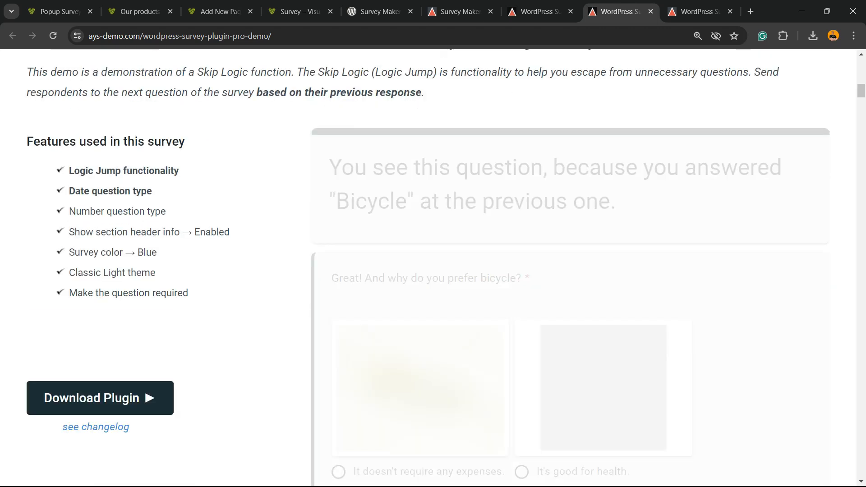
{"action": "scroll", "coordinate": [339, 295], "scroll_direction": "down", "scroll_amount": 5}
{"action": "scroll", "coordinate": [339, 308], "scroll_direction": "down", "scroll_amount": 10}
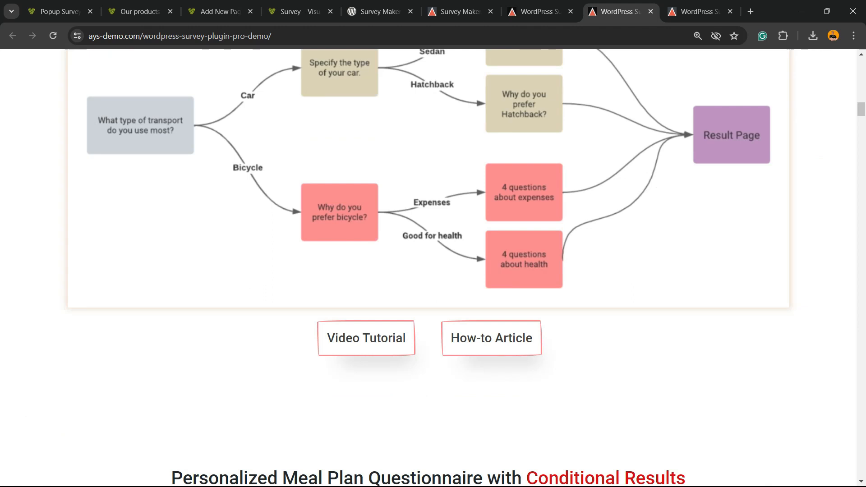
{"action": "scroll", "coordinate": [339, 308], "scroll_direction": "up", "scroll_amount": 5}
Start the meal plan questionnaire demo and select its Enter your email line
{"action": "scroll", "coordinate": [339, 309], "scroll_direction": "down", "scroll_amount": 12}
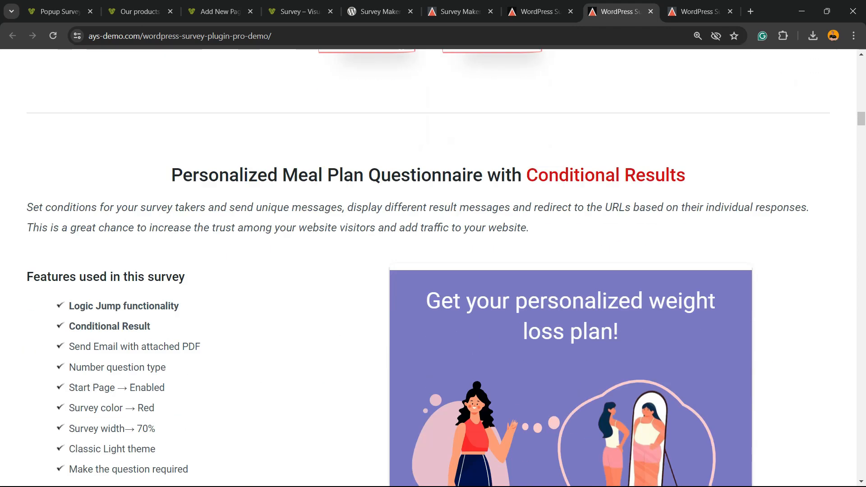
{"action": "scroll", "coordinate": [339, 309], "scroll_direction": "down", "scroll_amount": 5}
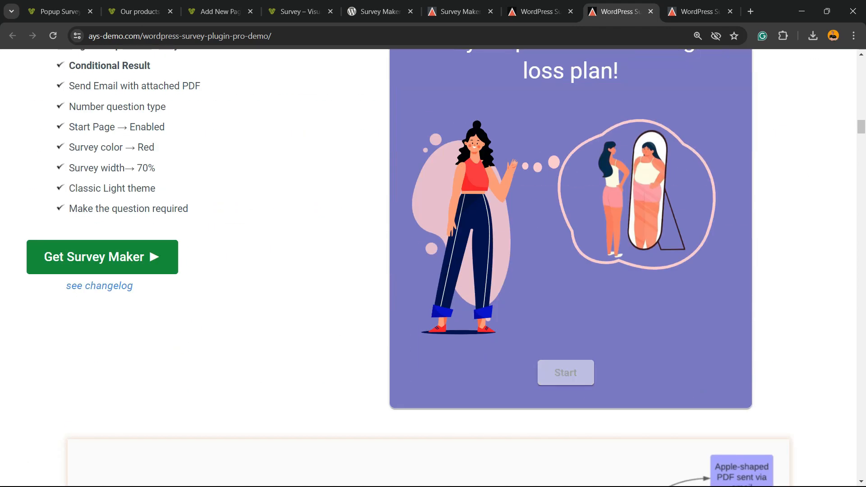
{"action": "left_click", "coordinate": [566, 373]}
{"action": "scroll", "coordinate": [566, 373], "scroll_direction": "up", "scroll_amount": 2}
{"action": "left_click_drag", "start_coordinate": [515, 228], "coordinate": [440, 216]}
{"action": "triple_click", "coordinate": [469, 133]}
Scroll through the More Demos grid with Contact Form, Demographic Survey and Net Promoter Score
{"action": "scroll", "coordinate": [470, 134], "scroll_direction": "up", "scroll_amount": 2}
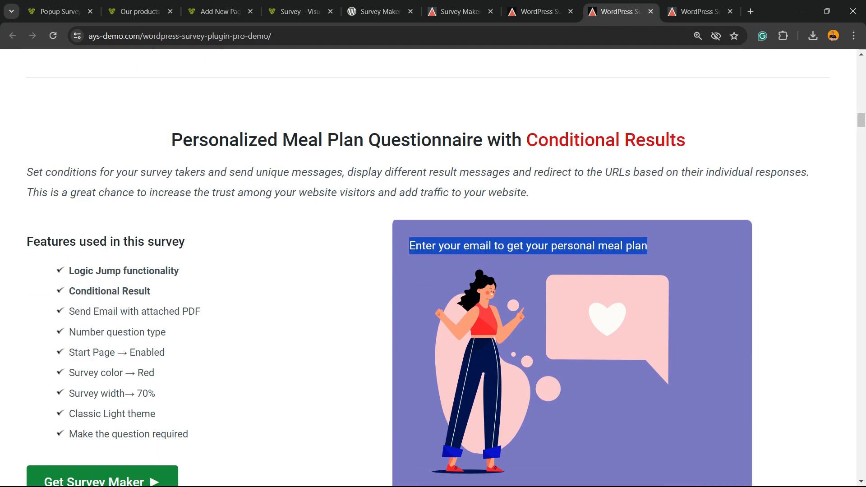
{"action": "scroll", "coordinate": [433, 271], "scroll_direction": "down", "scroll_amount": 15}
{"action": "scroll", "coordinate": [433, 271], "scroll_direction": "up", "scroll_amount": 2}
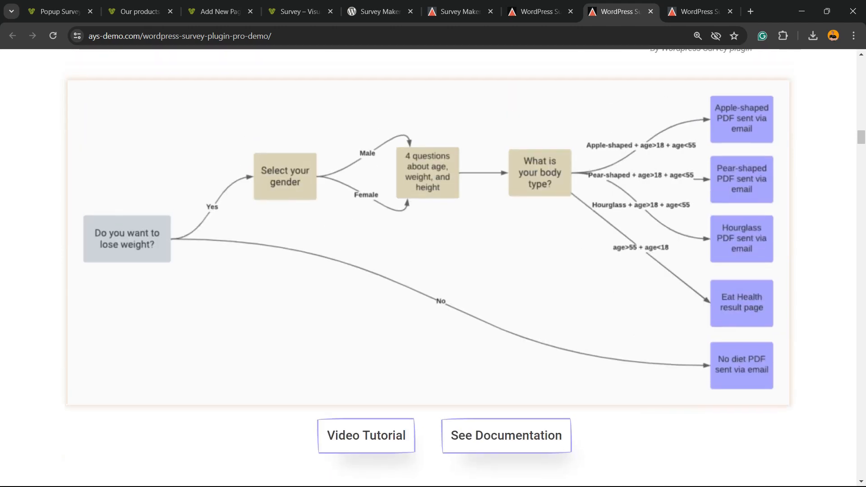
{"action": "scroll", "coordinate": [433, 271], "scroll_direction": "down", "scroll_amount": 5}
{"action": "scroll", "coordinate": [434, 271], "scroll_direction": "up", "scroll_amount": 4}
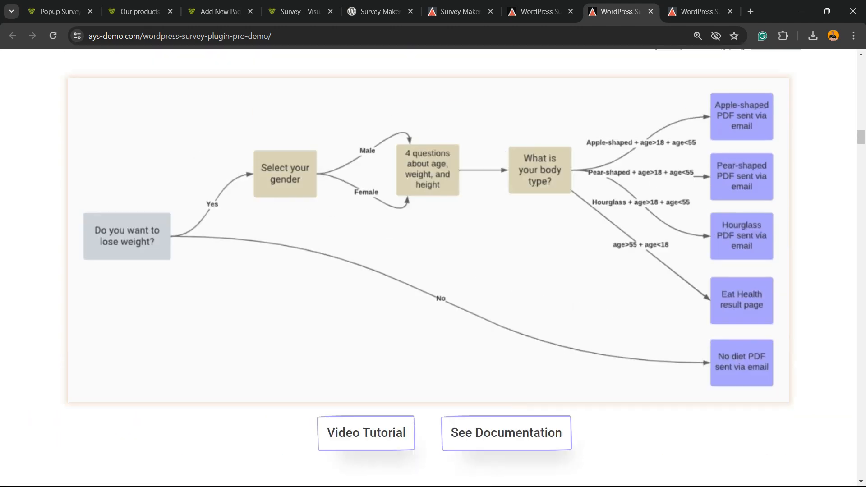
{"action": "scroll", "coordinate": [433, 271], "scroll_direction": "down", "scroll_amount": 10}
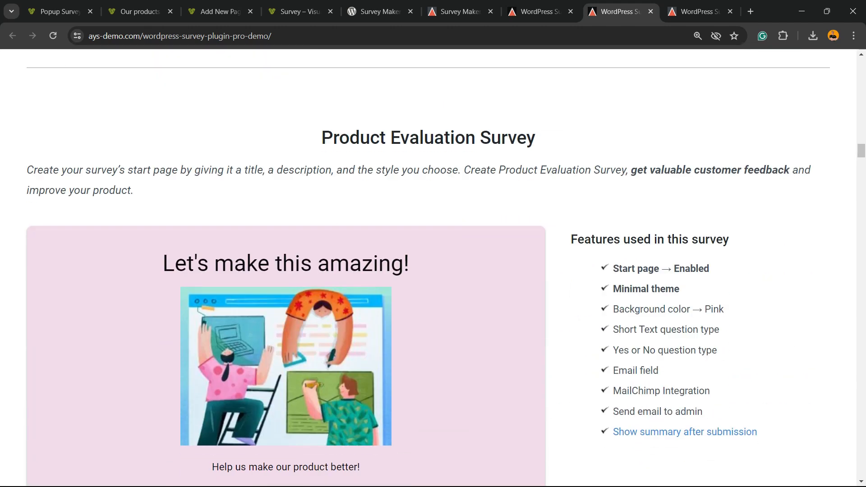
{"action": "scroll", "coordinate": [433, 271], "scroll_direction": "down", "scroll_amount": 5}
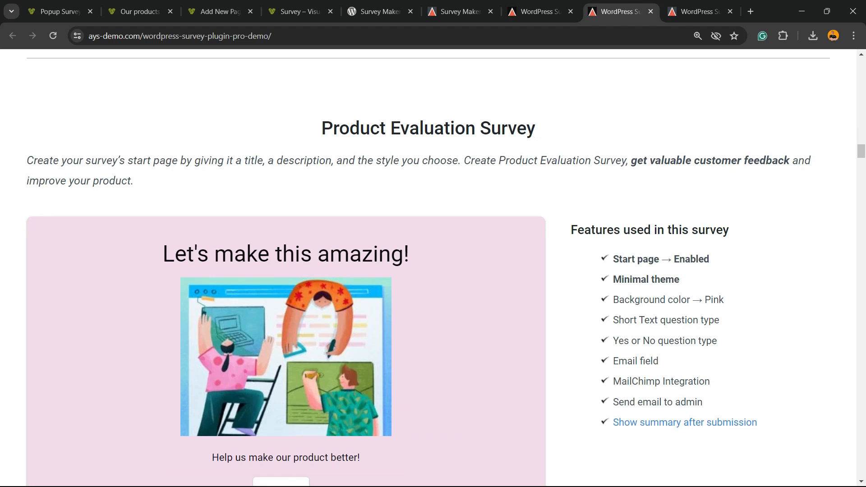
{"action": "scroll", "coordinate": [433, 271], "scroll_direction": "down", "scroll_amount": 6}
{"action": "scroll", "coordinate": [316, 293], "scroll_direction": "down", "scroll_amount": 10}
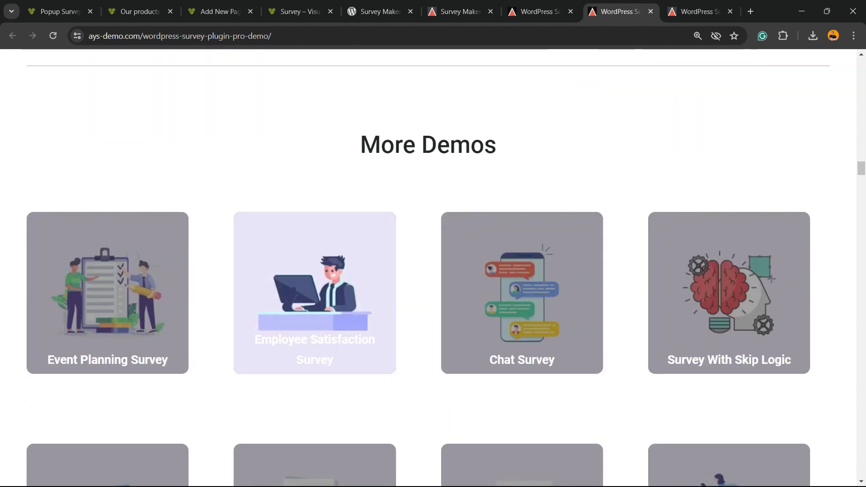
{"action": "scroll", "coordinate": [315, 208], "scroll_direction": "down", "scroll_amount": 15}
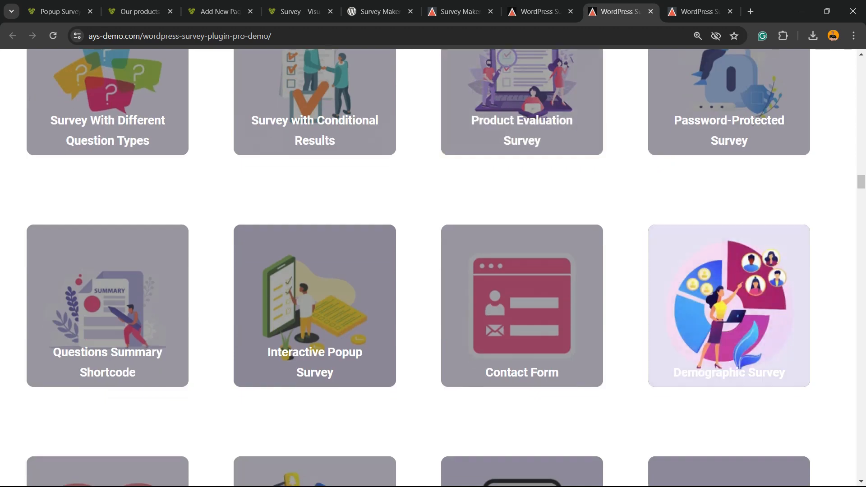
{"action": "scroll", "coordinate": [315, 207], "scroll_direction": "up", "scroll_amount": 20}
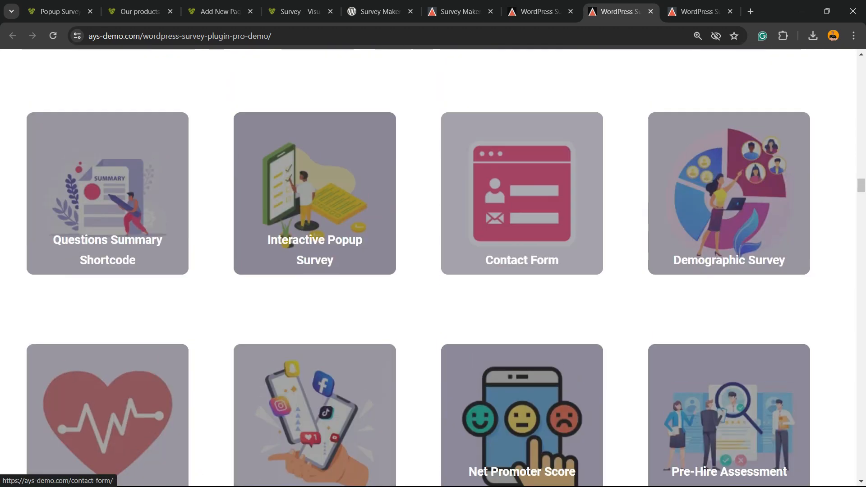
Move through the manual, Our products, Popup Survey and page-editor tabs back to the Survey page
{"action": "key", "text": "ctrl+Tab"}
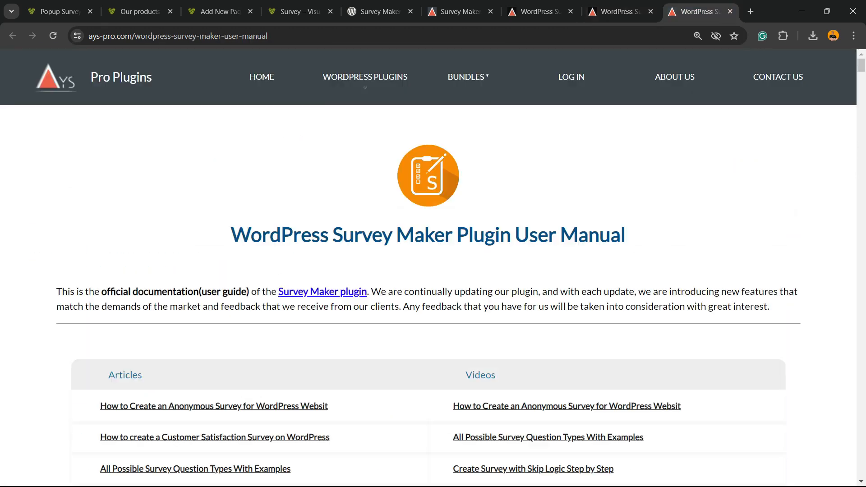
{"action": "left_click", "coordinate": [139, 11]}
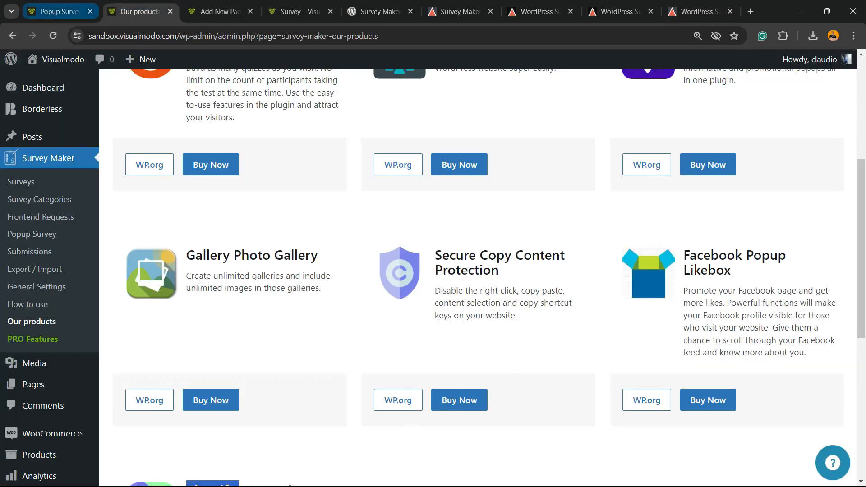
{"action": "scroll", "coordinate": [478, 278], "scroll_direction": "up", "scroll_amount": 5}
{"action": "scroll", "coordinate": [478, 278], "scroll_direction": "up", "scroll_amount": 1}
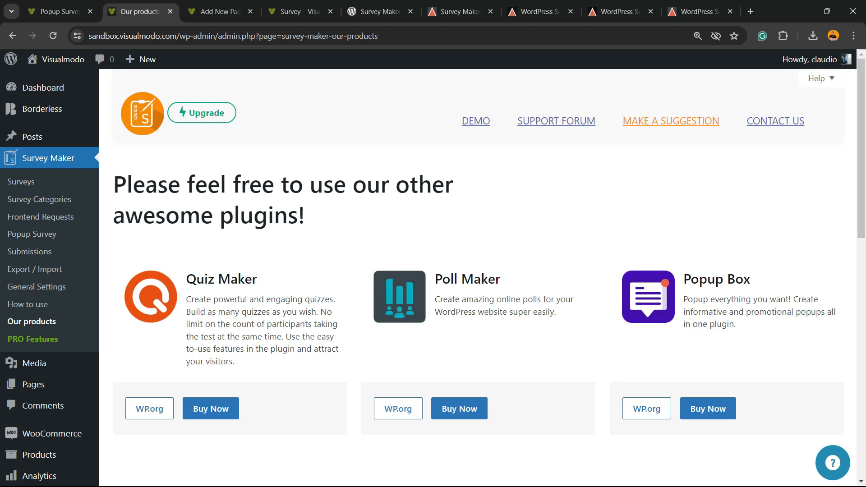
{"action": "left_click", "coordinate": [59, 11]}
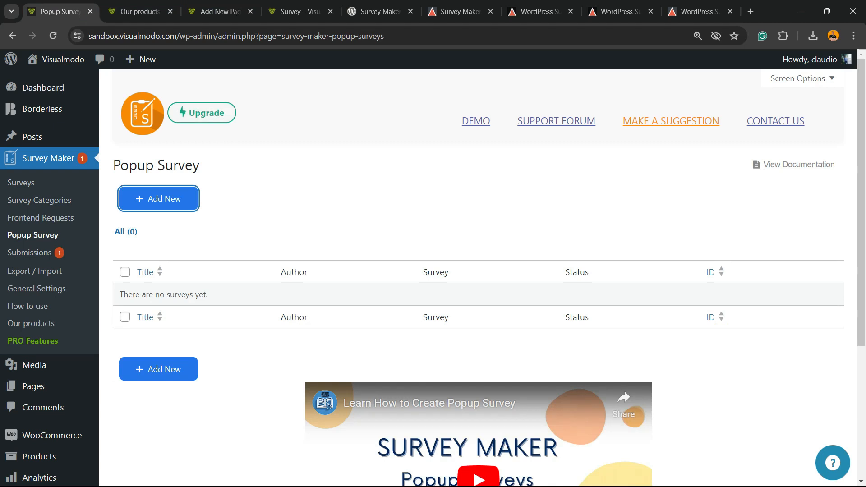
{"action": "left_click", "coordinate": [219, 12]}
{"action": "left_click", "coordinate": [298, 12]}
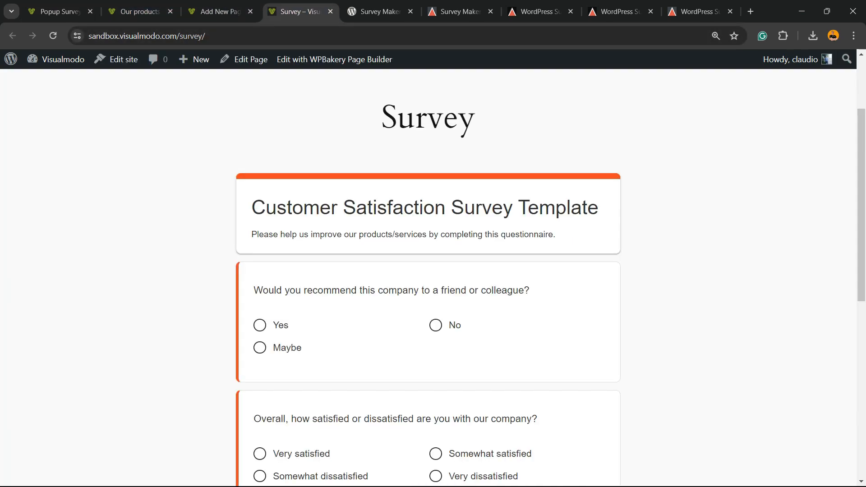
{"action": "scroll", "coordinate": [433, 275], "scroll_direction": "down", "scroll_amount": 3}
{"action": "scroll", "coordinate": [433, 275], "scroll_direction": "up", "scroll_amount": 3}
{"action": "scroll", "coordinate": [433, 275], "scroll_direction": "down", "scroll_amount": 7}
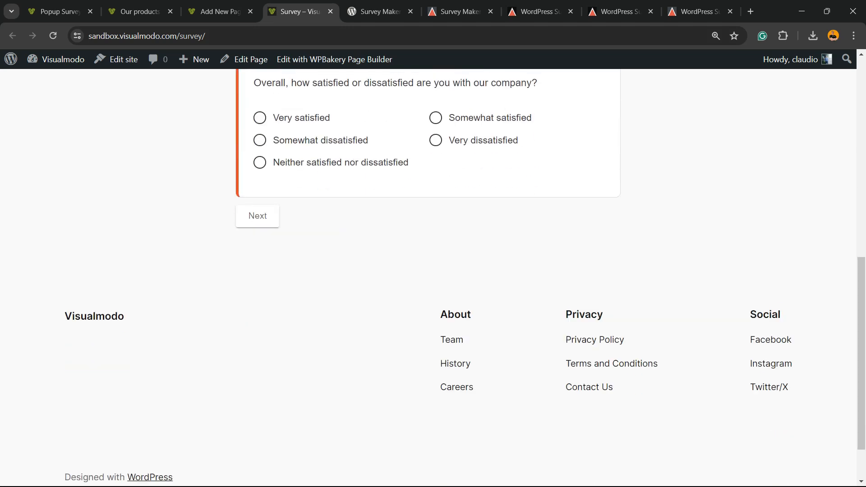
{"action": "scroll", "coordinate": [434, 276], "scroll_direction": "up", "scroll_amount": 10}
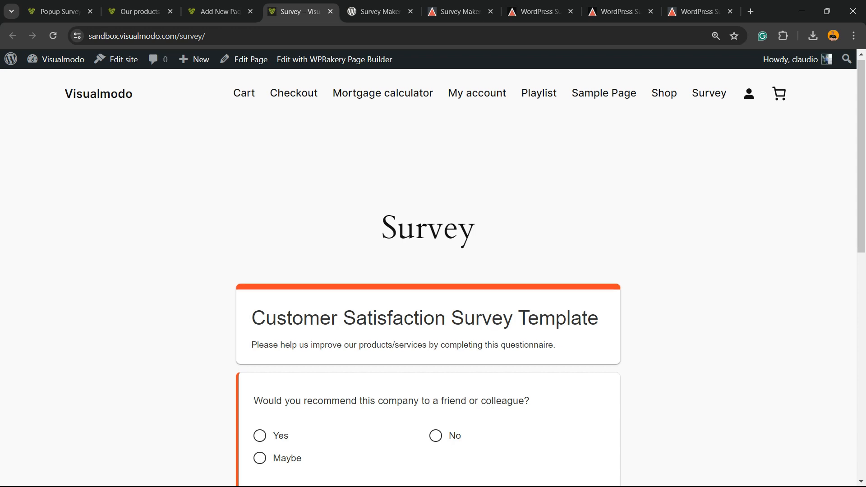
{"action": "scroll", "coordinate": [433, 275], "scroll_direction": "down", "scroll_amount": 3}
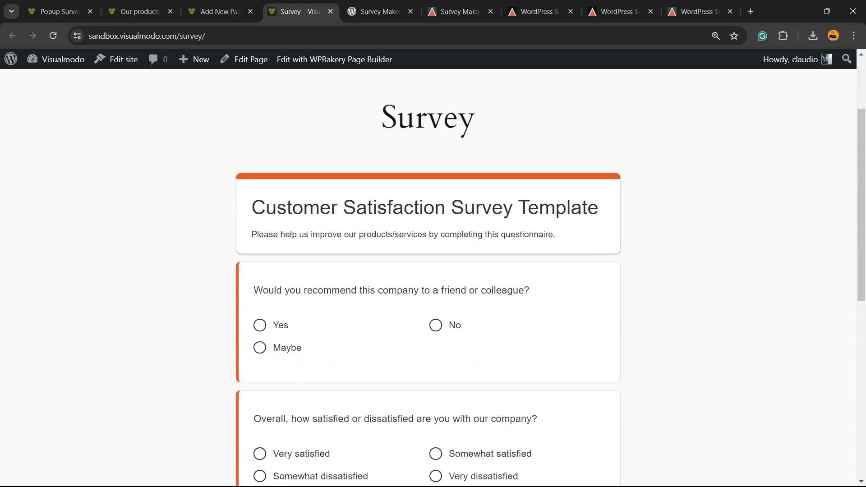